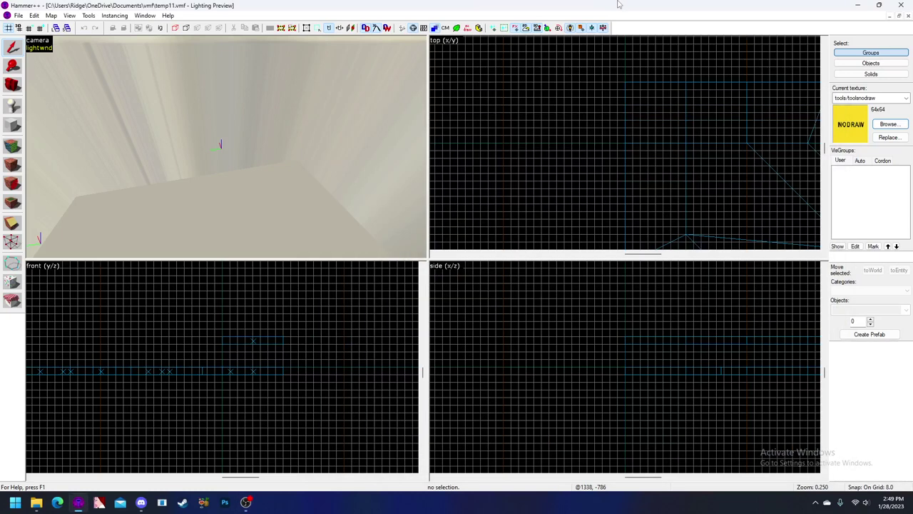
Create a new empty map and arrange it as four equally sized viewports
{"action": "left_click", "coordinate": [19, 16]}
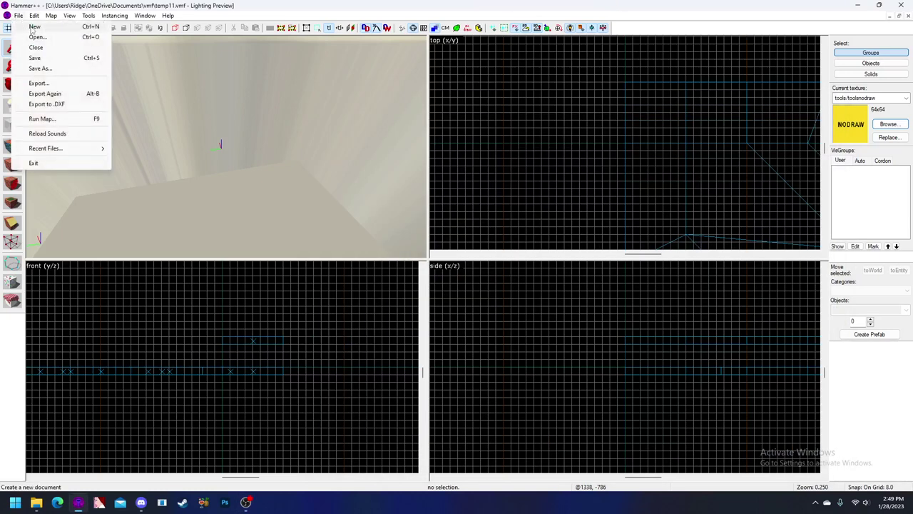
{"action": "left_click", "coordinate": [31, 29]}
{"action": "left_click", "coordinate": [155, 28]}
{"action": "left_click", "coordinate": [69, 16]}
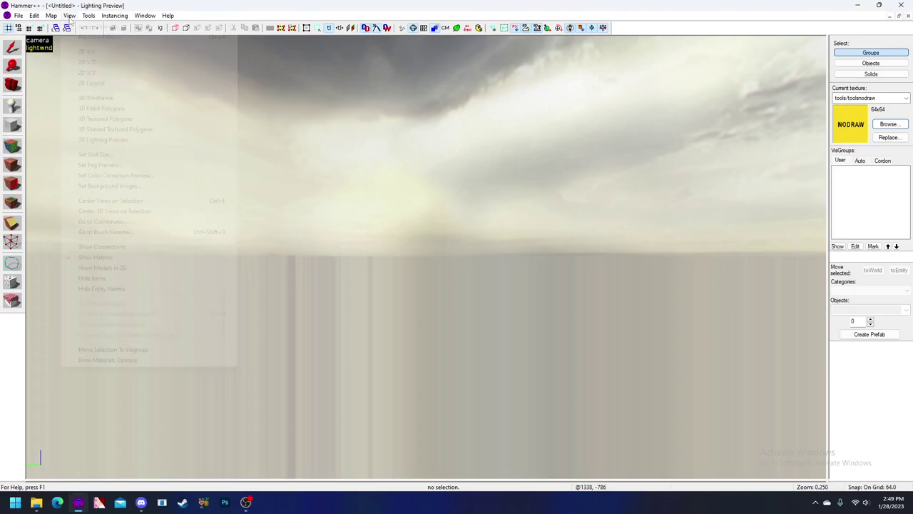
{"action": "left_click", "coordinate": [102, 35]}
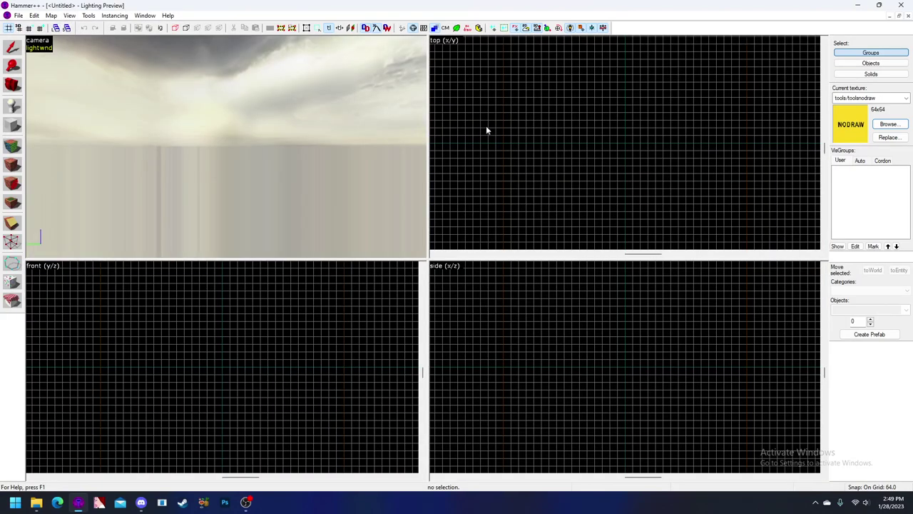
Set the grid to 512 and outline a 512 by 512 by 64 block from the origin in the top view
{"action": "left_click", "coordinate": [16, 125]}
{"action": "key", "text": "bracketright"}
{"action": "key", "text": "bracketright"}
{"action": "key", "text": "bracketright"}
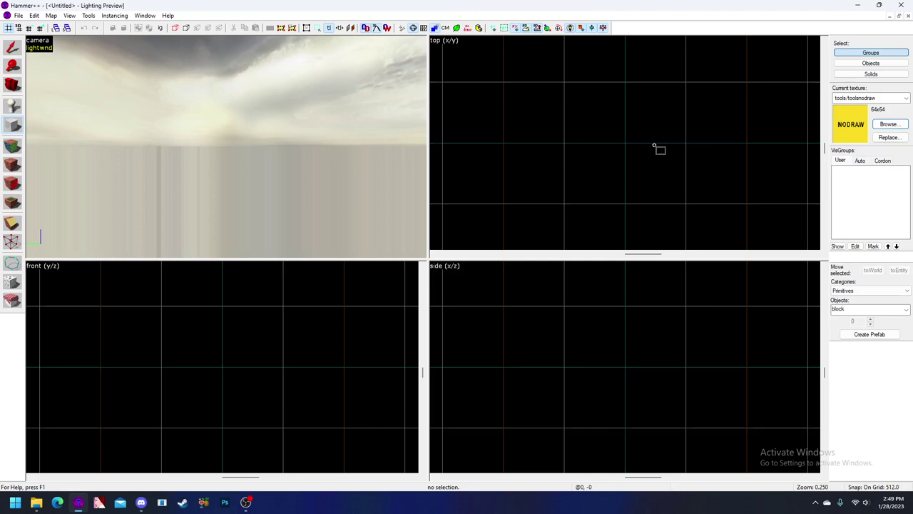
{"action": "left_click_drag", "start_coordinate": [633, 147], "coordinate": [680, 94]}
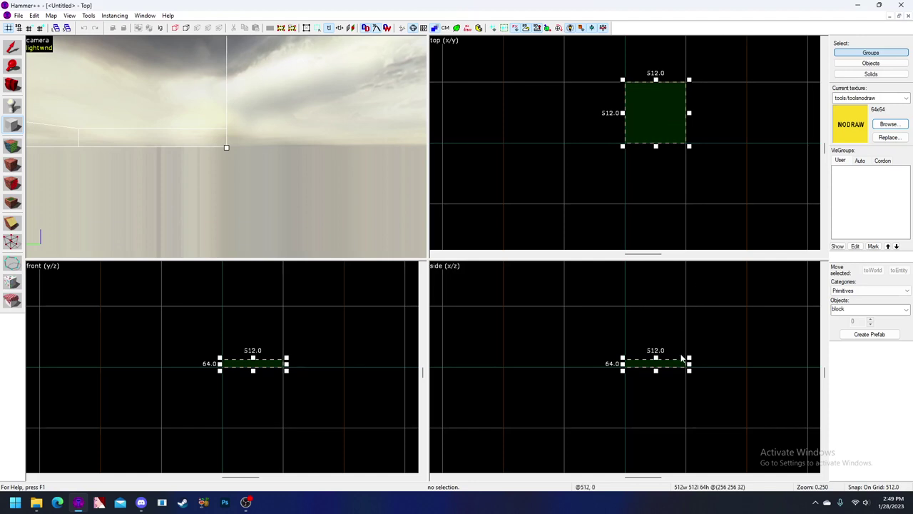
{"action": "scroll", "coordinate": [681, 356], "scroll_direction": "up", "scroll_amount": 2}
{"action": "key", "text": "z"}
{"action": "key", "text": "s"}
{"action": "key", "text": "z"}
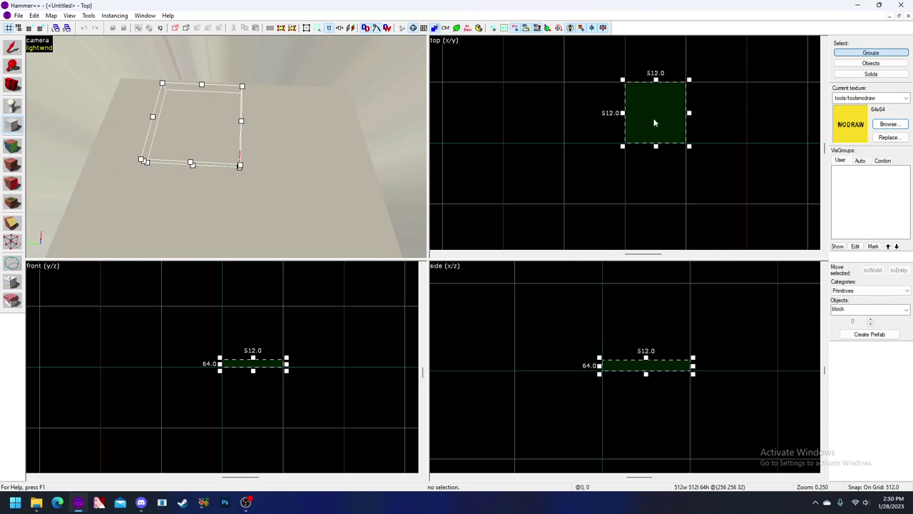
Reduce the grid to 64, create the outlined block as a nodraw solid and return to the Selection tool
{"action": "key", "text": "bracketleft"}
{"action": "key", "text": "bracketleft"}
{"action": "key", "text": "bracketleft"}
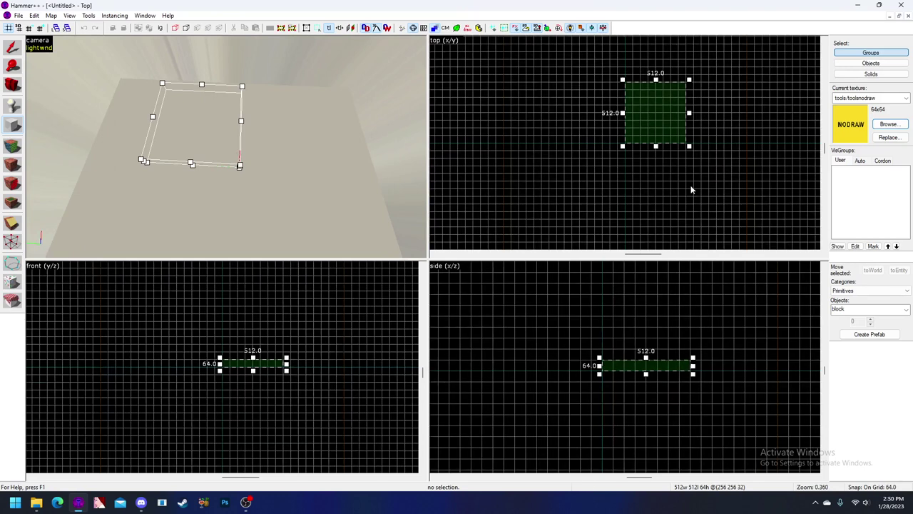
{"action": "key", "text": "Return"}
{"action": "key", "text": "shift+s"}
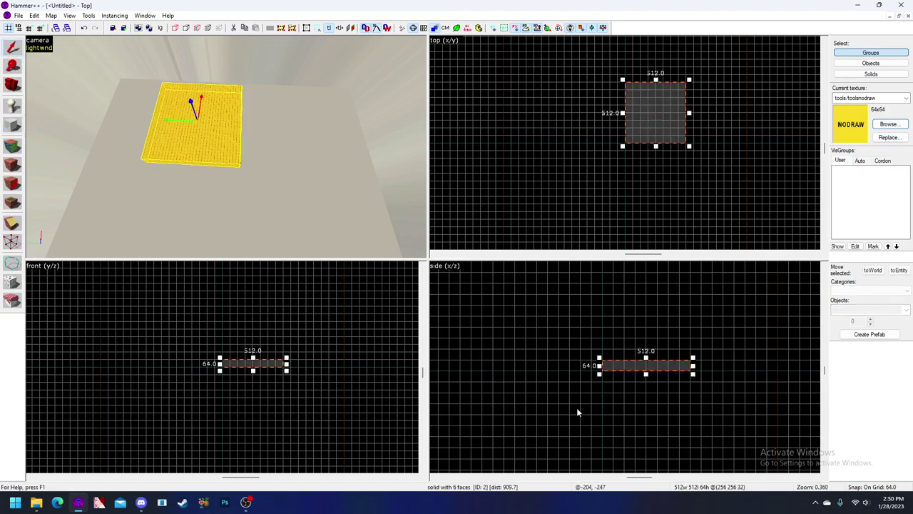
Move the nodraw block down 64 units so its top face lies on the zero level
{"action": "scroll", "coordinate": [615, 363], "scroll_direction": "up", "scroll_amount": 3}
{"action": "left_click_drag", "start_coordinate": [615, 363], "coordinate": [610, 374]}
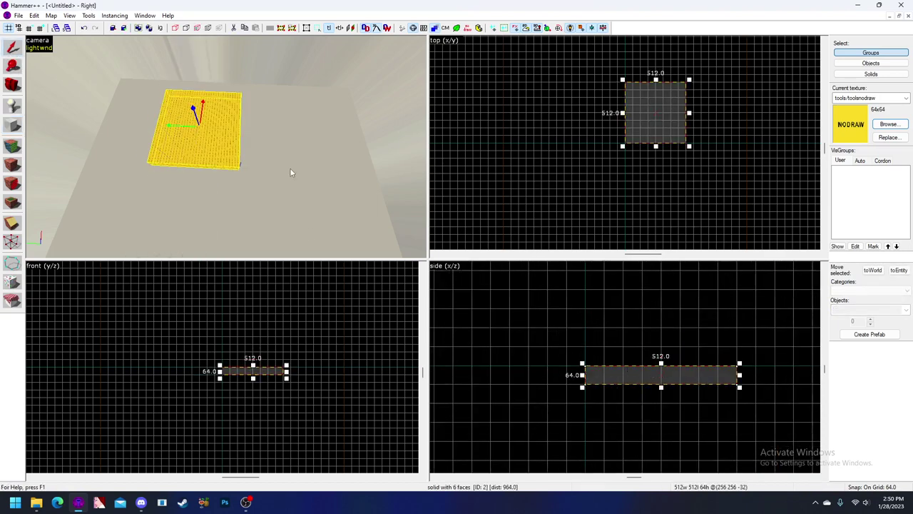
{"action": "key", "text": "z"}
{"action": "key", "text": "z"}
Duplicate the block twice along the X axis to form an adjoining row of three 512-unit blocks
{"action": "scroll", "coordinate": [567, 156], "scroll_direction": "down", "scroll_amount": 6}
{"action": "scroll", "coordinate": [606, 139], "scroll_direction": "up", "scroll_amount": 5}
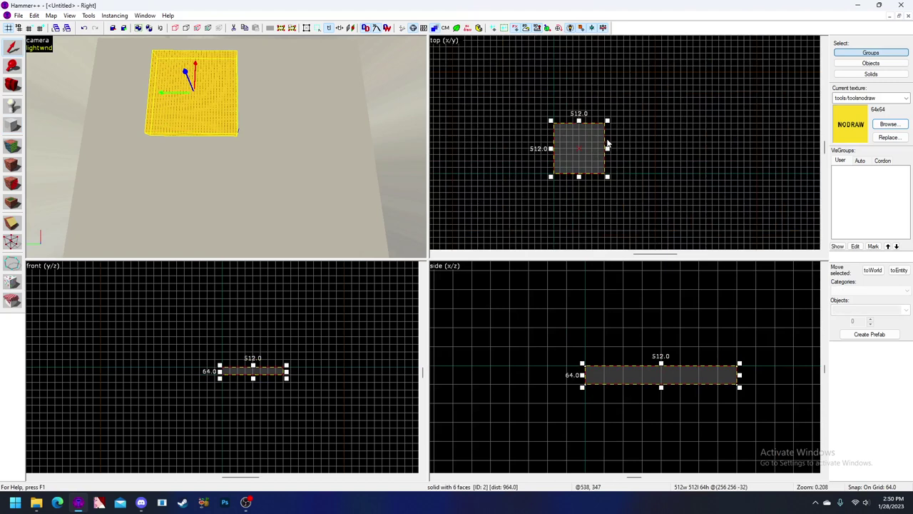
{"action": "mouse_move", "coordinate": [586, 154]}
{"action": "left_mouse_down", "text": "shift"}
{"action": "mouse_move", "coordinate": [650, 143]}
{"action": "mouse_move", "coordinate": [629, 159]}
{"action": "left_mouse_up", "text": "shift"}
{"action": "scroll", "coordinate": [650, 143], "scroll_direction": "up", "scroll_amount": 3}
{"action": "left_click_drag", "start_coordinate": [638, 159], "coordinate": [724, 159], "text": "shift"}
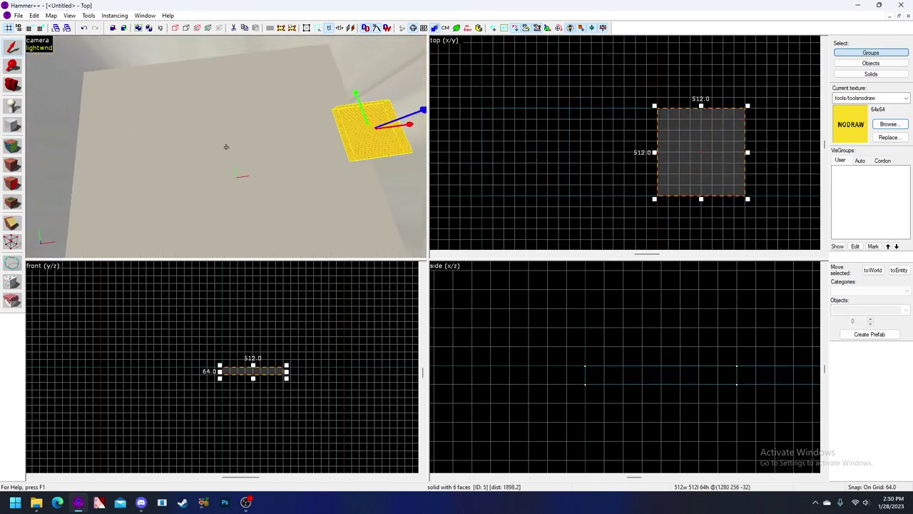
Turn on the display of the unselected nodraw blocks in the 3D view and frame the row
{"action": "left_click", "coordinate": [470, 29]}
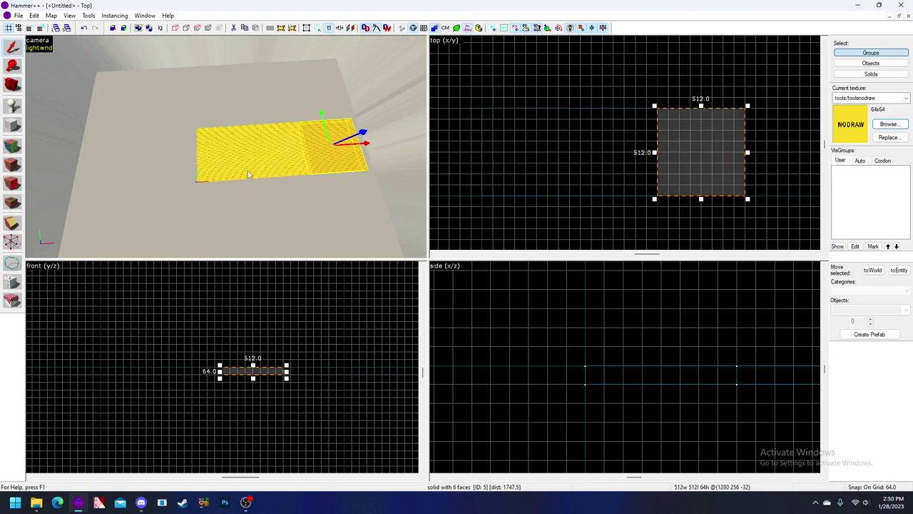
{"action": "key", "text": "z"}
{"action": "key", "text": "d"}
{"action": "key", "text": "z"}
{"action": "scroll", "coordinate": [658, 78], "scroll_direction": "down", "scroll_amount": 5}
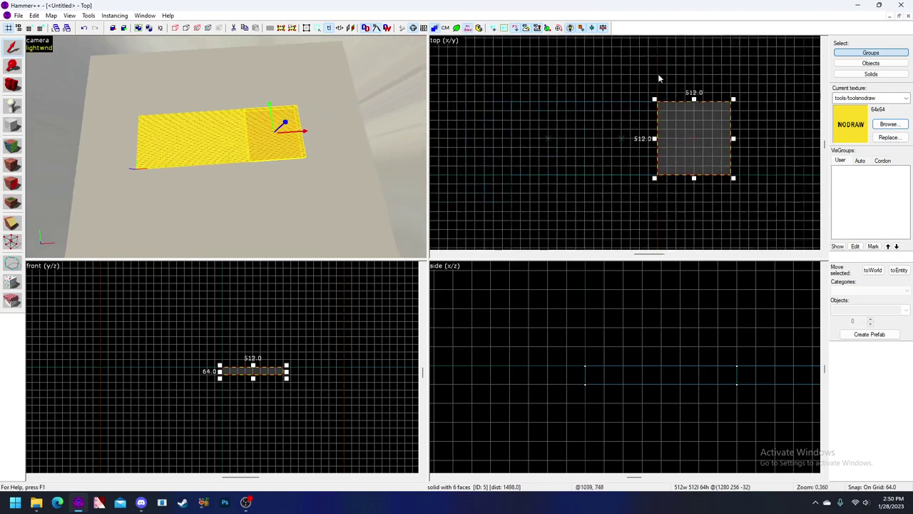
{"action": "scroll", "coordinate": [678, 119], "scroll_direction": "up", "scroll_amount": 5}
Select all three blocks in the row and place a copy of them 256 units higher
{"action": "left_click", "coordinate": [217, 139]}
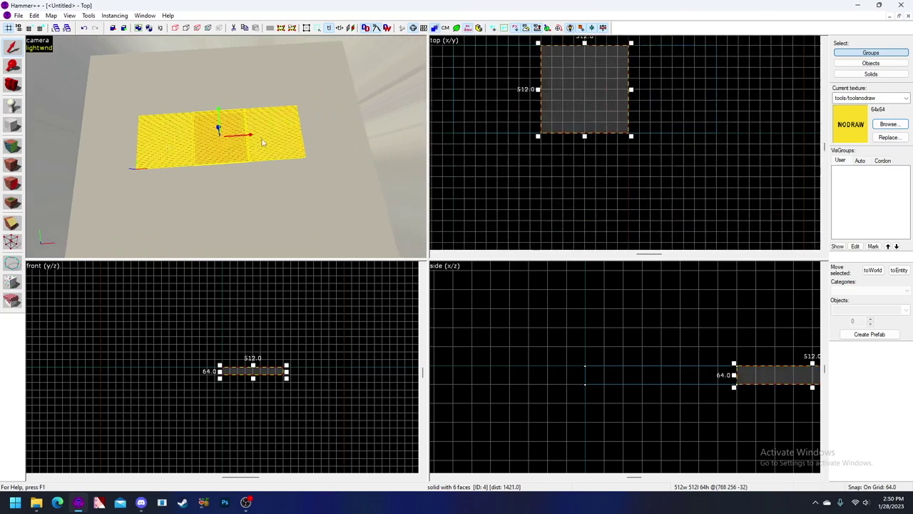
{"action": "left_click", "coordinate": [262, 143]}
{"action": "left_click", "coordinate": [153, 160], "text": "ctrl"}
{"action": "left_click", "coordinate": [218, 155], "text": "ctrl"}
{"action": "scroll", "coordinate": [647, 448], "scroll_direction": "down", "scroll_amount": 1}
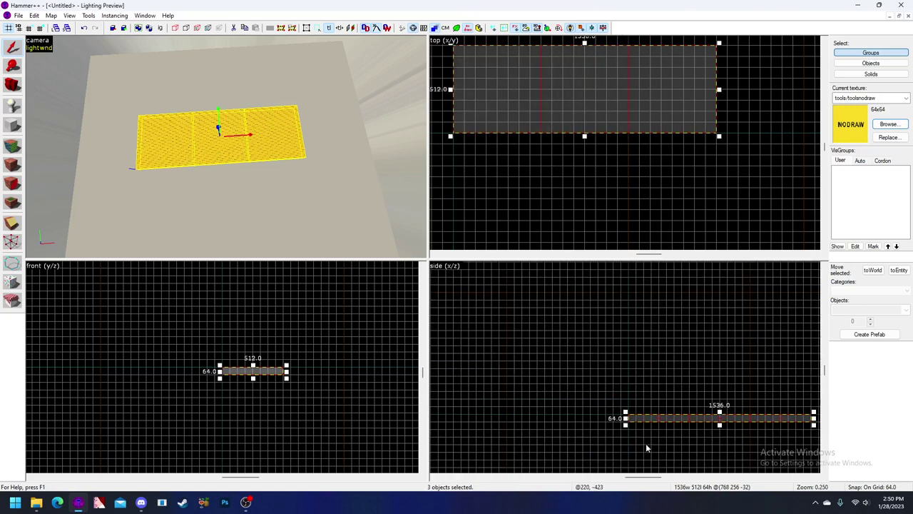
{"action": "scroll", "coordinate": [636, 421], "scroll_direction": "up", "scroll_amount": 3}
{"action": "left_click_drag", "start_coordinate": [632, 419], "coordinate": [634, 368]}
{"action": "scroll", "coordinate": [636, 367], "scroll_direction": "down", "scroll_amount": 6}
{"action": "scroll", "coordinate": [655, 385], "scroll_direction": "up", "scroll_amount": 7}
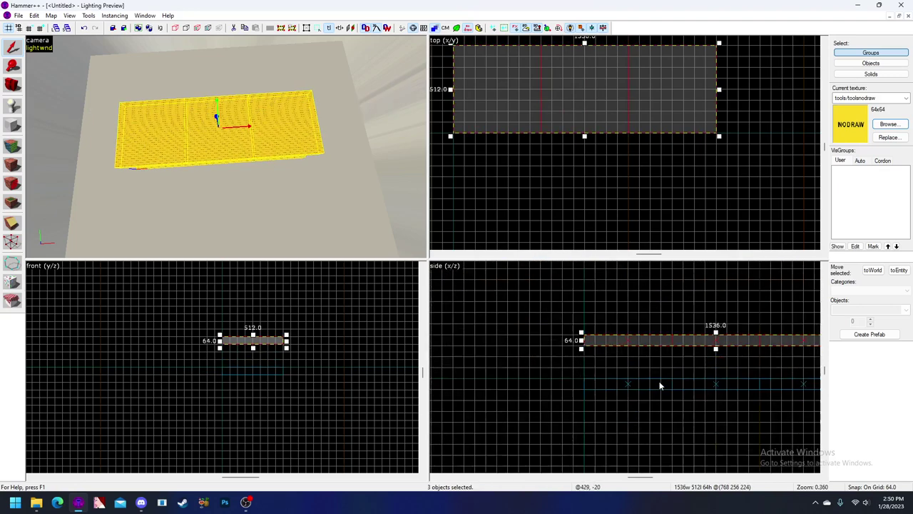
Select only the end block of the lower row and copy it beyond the row's +X end
{"action": "key", "text": "z"}
{"action": "key", "text": "w"}
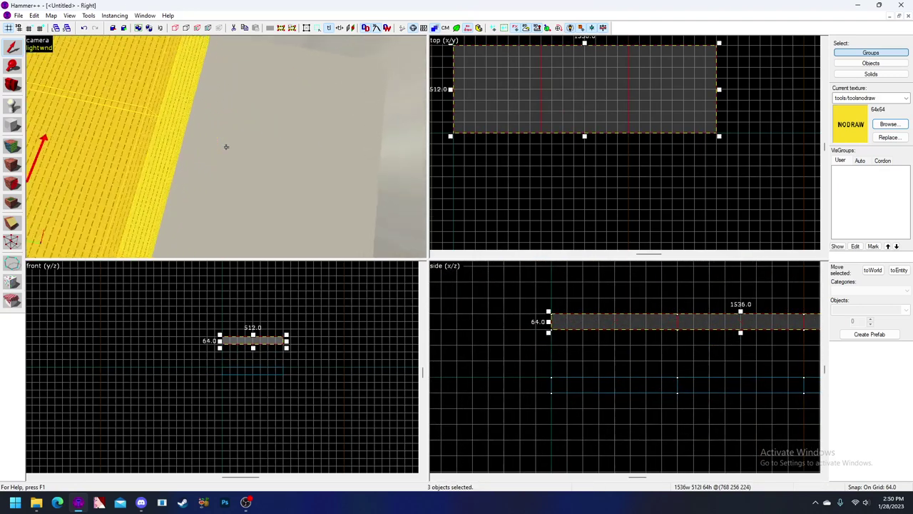
{"action": "key", "text": "z"}
{"action": "left_click", "coordinate": [227, 148]}
{"action": "left_click", "coordinate": [103, 162], "text": "ctrl"}
{"action": "scroll", "coordinate": [214, 164], "scroll_direction": "down", "scroll_amount": 2}
{"action": "key", "text": "Escape"}
{"action": "left_click", "coordinate": [220, 164]}
{"action": "scroll", "coordinate": [598, 133], "scroll_direction": "down", "scroll_amount": 3}
{"action": "scroll", "coordinate": [627, 118], "scroll_direction": "up", "scroll_amount": 3}
{"action": "mouse_move", "coordinate": [627, 119]}
{"action": "left_mouse_down"}
{"action": "mouse_move", "coordinate": [747, 118]}
{"action": "mouse_move", "coordinate": [733, 122]}
{"action": "left_mouse_up"}
Rotate the copied block by -45 degrees about the Z axis
{"action": "key", "text": "ctrl+m"}
{"action": "key", "text": "Tab"}
{"action": "key", "text": "Tab"}
{"action": "key", "text": "Tab"}
{"action": "type", "text": "-"}
{"action": "key", "text": "Return"}
Move the rotated block so its left vertex meets the row's lower-right corner at X 1536, Y 0
{"action": "mouse_move", "coordinate": [713, 117]}
{"action": "left_mouse_down"}
{"action": "mouse_move", "coordinate": [709, 152]}
{"action": "mouse_move", "coordinate": [624, 181]}
{"action": "left_mouse_up"}
{"action": "scroll", "coordinate": [678, 144], "scroll_direction": "up", "scroll_amount": 4}
{"action": "scroll", "coordinate": [646, 164], "scroll_direction": "up", "scroll_amount": 6}
{"action": "scroll", "coordinate": [597, 176], "scroll_direction": "up", "scroll_amount": 3}
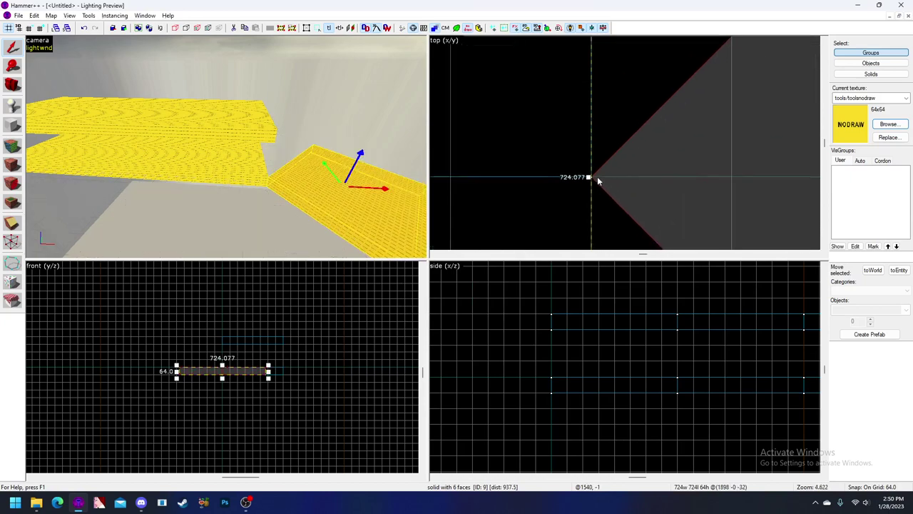
Copy the diamond-shaped block below itself and rotate the copy -45 degrees about Z
{"action": "scroll", "coordinate": [599, 182], "scroll_direction": "down", "scroll_amount": 10}
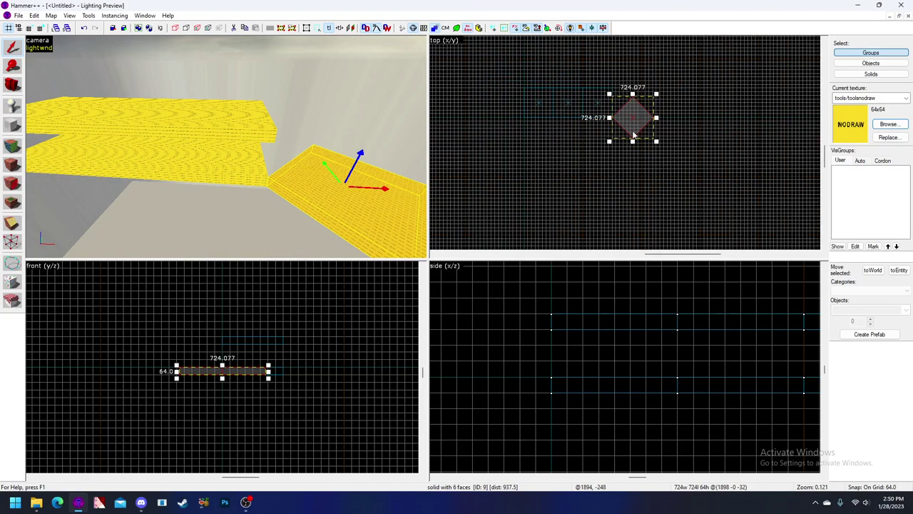
{"action": "left_click_drag", "start_coordinate": [631, 121], "coordinate": [646, 164]}
{"action": "key", "text": "ctrl+m"}
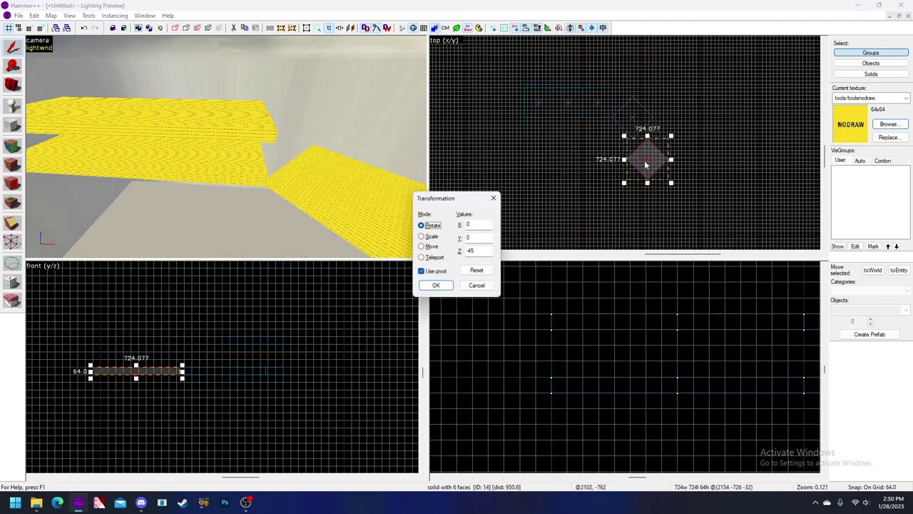
{"action": "key", "text": "Return"}
Move the square copy to center X 2176, Y -640, with its upper-left corner near the diamond's lower vertex
{"action": "scroll", "coordinate": [644, 162], "scroll_direction": "up", "scroll_amount": 7}
{"action": "left_click_drag", "start_coordinate": [644, 152], "coordinate": [644, 128]}
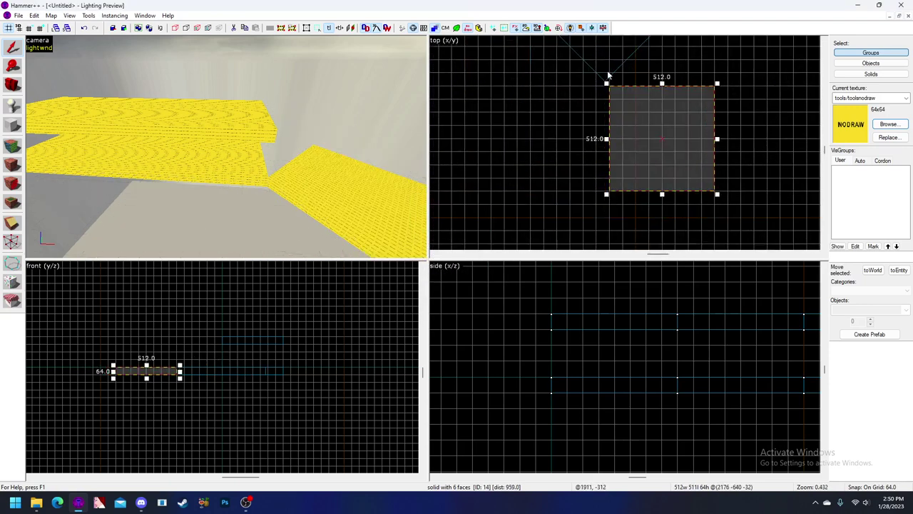
{"action": "scroll", "coordinate": [606, 73], "scroll_direction": "up", "scroll_amount": 4}
{"action": "scroll", "coordinate": [645, 127], "scroll_direction": "down", "scroll_amount": 5}
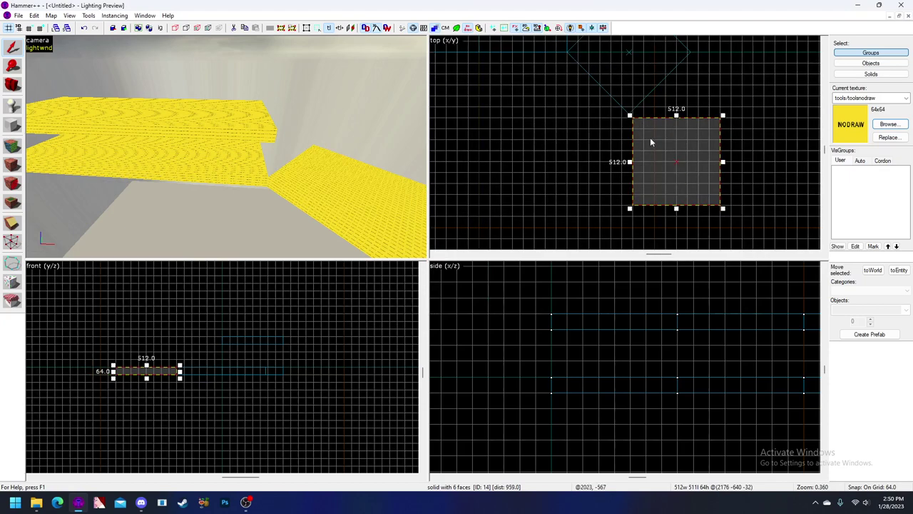
{"action": "scroll", "coordinate": [646, 136], "scroll_direction": "up", "scroll_amount": 3}
{"action": "scroll", "coordinate": [649, 144], "scroll_direction": "down", "scroll_amount": 5}
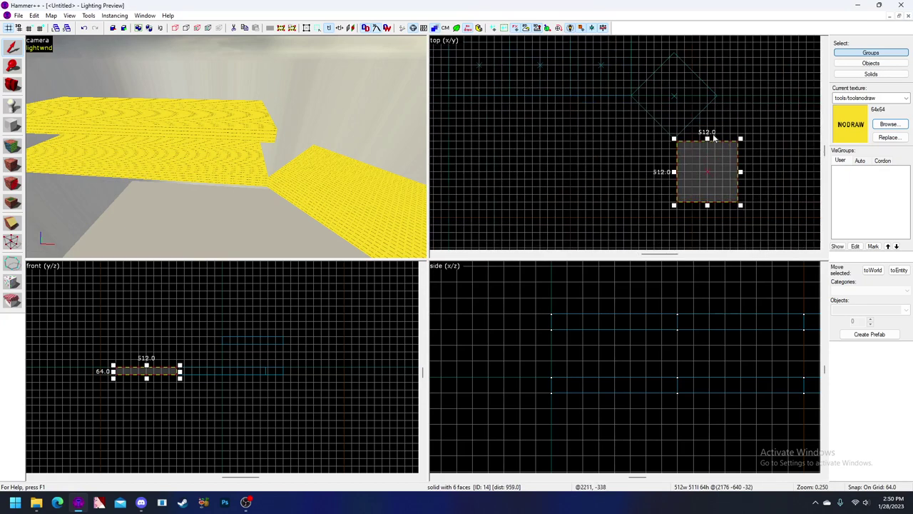
Copy the square block down and toward -X, and rotate the copy -45 degrees about Z
{"action": "mouse_move", "coordinate": [719, 160]}
{"action": "left_mouse_down"}
{"action": "mouse_move", "coordinate": [652, 204]}
{"action": "mouse_move", "coordinate": [692, 165]}
{"action": "mouse_move", "coordinate": [649, 216]}
{"action": "left_mouse_up"}
{"action": "key", "text": "ctrl+m"}
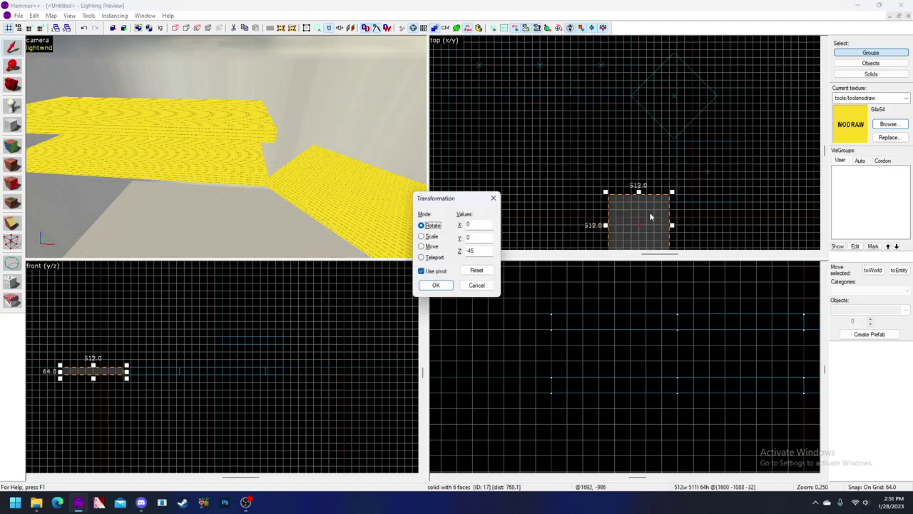
{"action": "key", "text": "Return"}
Move the newly rotated block so its top vertex meets the square block's lower-left corner
{"action": "scroll", "coordinate": [671, 202], "scroll_direction": "up", "scroll_amount": 2}
{"action": "scroll", "coordinate": [672, 202], "scroll_direction": "up", "scroll_amount": 10}
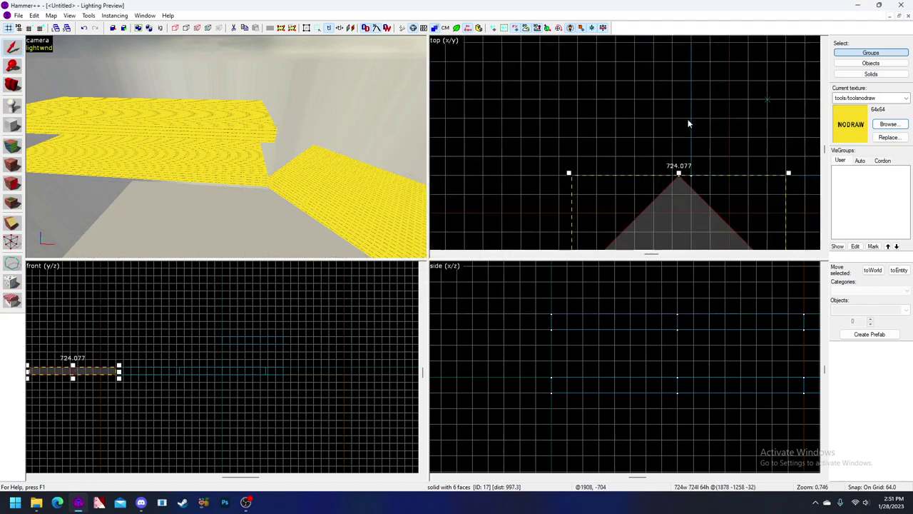
{"action": "scroll", "coordinate": [675, 173], "scroll_direction": "up", "scroll_amount": 4}
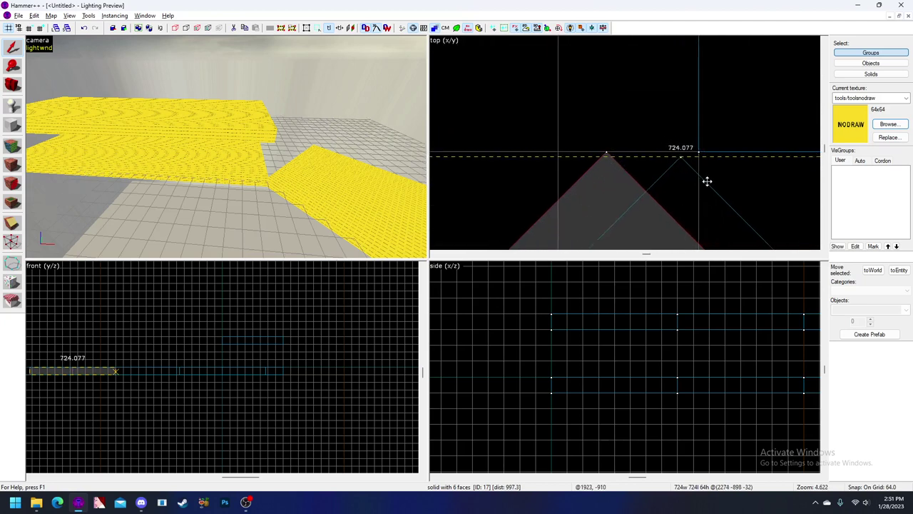
Copy the second diamond-shaped block toward -X and rotate the copy 45 degrees so it sits square to the grid
{"action": "scroll", "coordinate": [709, 171], "scroll_direction": "down", "scroll_amount": 15}
{"action": "left_click_drag", "start_coordinate": [623, 194], "coordinate": [624, 200]}
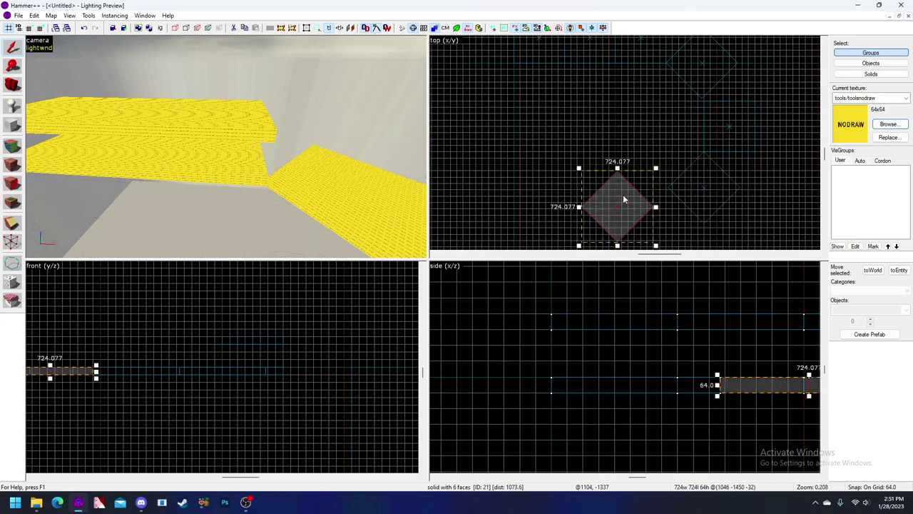
{"action": "key", "text": "ctrl+m"}
{"action": "type", "text": "45"}
{"action": "key", "text": "Return"}
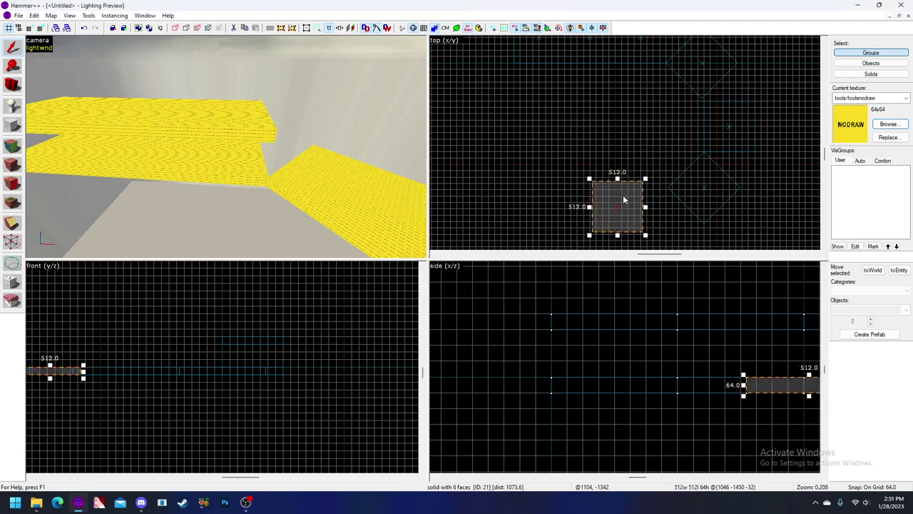
Move this square block to center X 1280, Y -1536, with its upper-right corner near the second diamond's left vertex
{"action": "scroll", "coordinate": [623, 195], "scroll_direction": "up", "scroll_amount": 5}
{"action": "left_click_drag", "start_coordinate": [676, 208], "coordinate": [689, 204]}
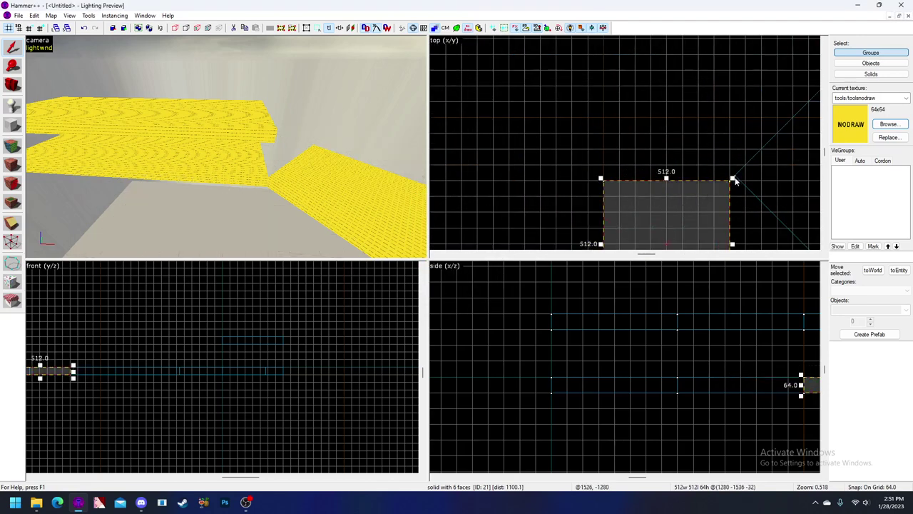
{"action": "scroll", "coordinate": [713, 184], "scroll_direction": "down", "scroll_amount": 5}
Copy the lower square block toward -X and rotate the copy 45 degrees into a diamond
{"action": "left_click_drag", "start_coordinate": [631, 208], "coordinate": [566, 190]}
{"action": "key", "text": "ctrl+m"}
{"action": "key", "text": "Return"}
Move the third diamond so its right vertex meets the lower square block's upper-left corner
{"action": "scroll", "coordinate": [571, 187], "scroll_direction": "up", "scroll_amount": 5}
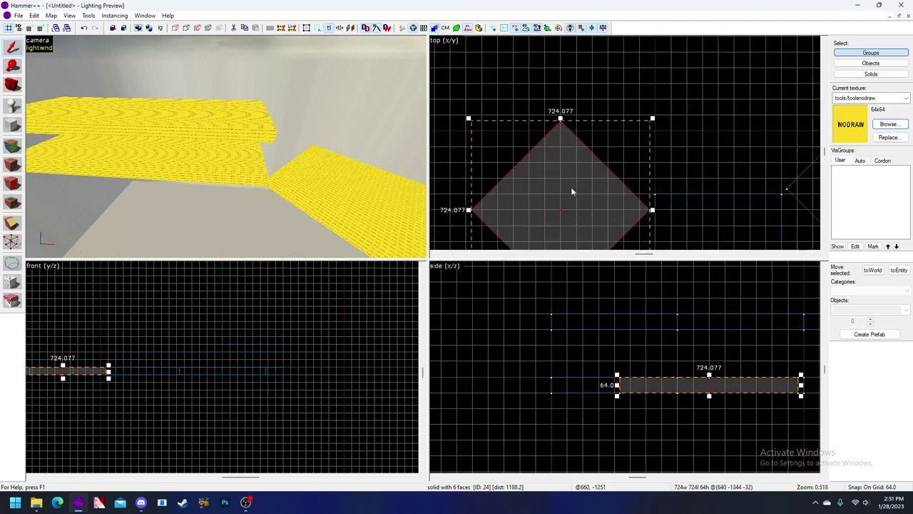
{"action": "scroll", "coordinate": [640, 192], "scroll_direction": "up", "scroll_amount": 5}
{"action": "mouse_move", "coordinate": [638, 198]}
{"action": "left_mouse_down"}
{"action": "mouse_move", "coordinate": [641, 189]}
{"action": "mouse_move", "coordinate": [597, 172]}
{"action": "mouse_move", "coordinate": [644, 157]}
{"action": "mouse_move", "coordinate": [621, 153]}
{"action": "left_mouse_up"}
Copy the third diamond upward and rotate the copy 45 degrees so it sits square to the grid
{"action": "scroll", "coordinate": [640, 188], "scroll_direction": "down", "scroll_amount": 9}
{"action": "key", "text": "ctrl+m"}
{"action": "key", "text": "Return"}
Position the new square block with its lower-right corner at the third diamond's top vertex
{"action": "scroll", "coordinate": [596, 172], "scroll_direction": "up", "scroll_amount": 3}
{"action": "scroll", "coordinate": [661, 181], "scroll_direction": "up", "scroll_amount": 5}
{"action": "scroll", "coordinate": [657, 195], "scroll_direction": "down", "scroll_amount": 6}
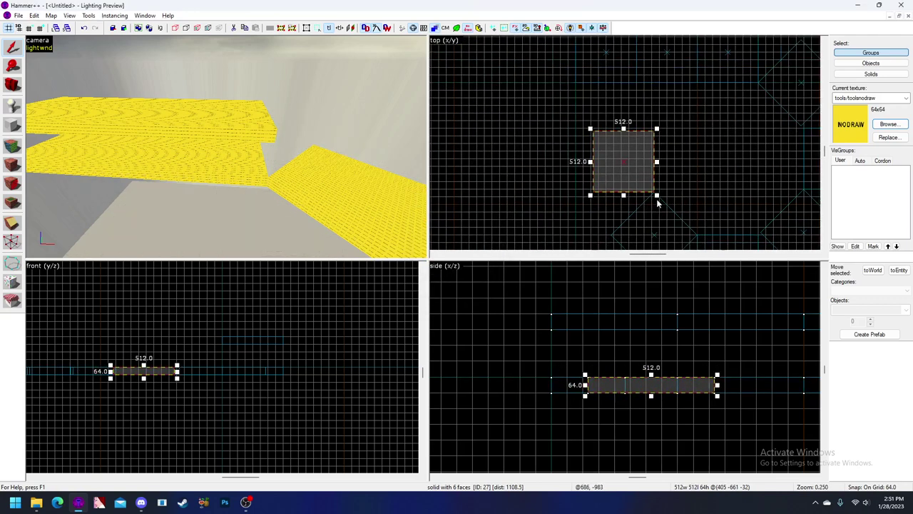
Move the new square block to center X 256, Y -512, then select the third diamond below it
{"action": "scroll", "coordinate": [656, 187], "scroll_direction": "down", "scroll_amount": 2}
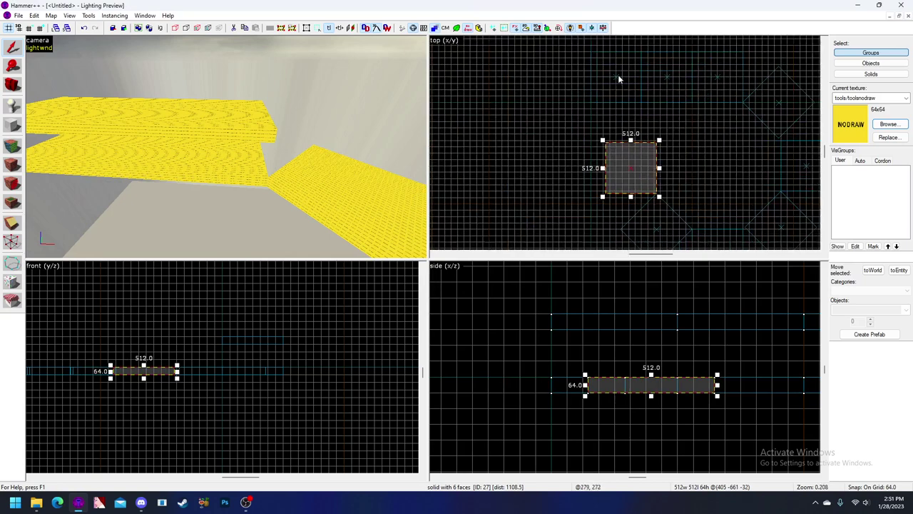
{"action": "left_click_drag", "start_coordinate": [642, 180], "coordinate": [627, 169]}
{"action": "scroll", "coordinate": [618, 180], "scroll_direction": "up", "scroll_amount": 6}
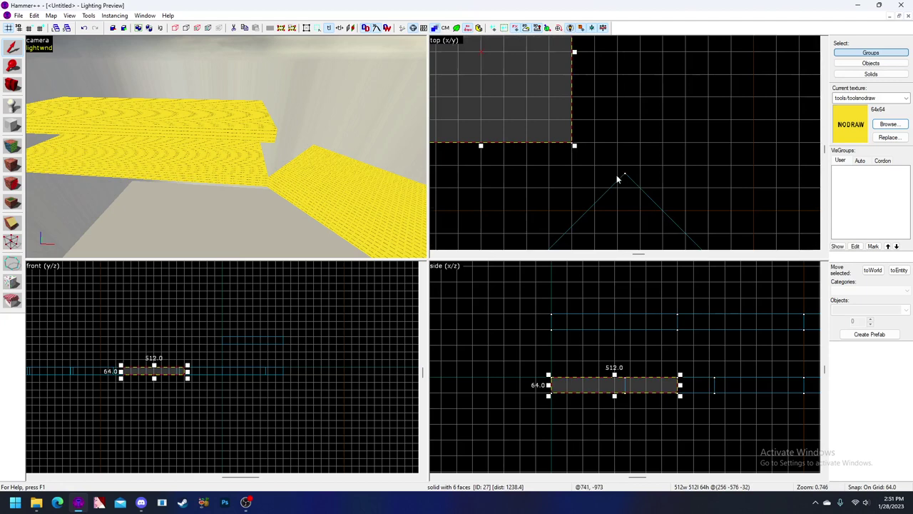
{"action": "key", "text": "Up"}
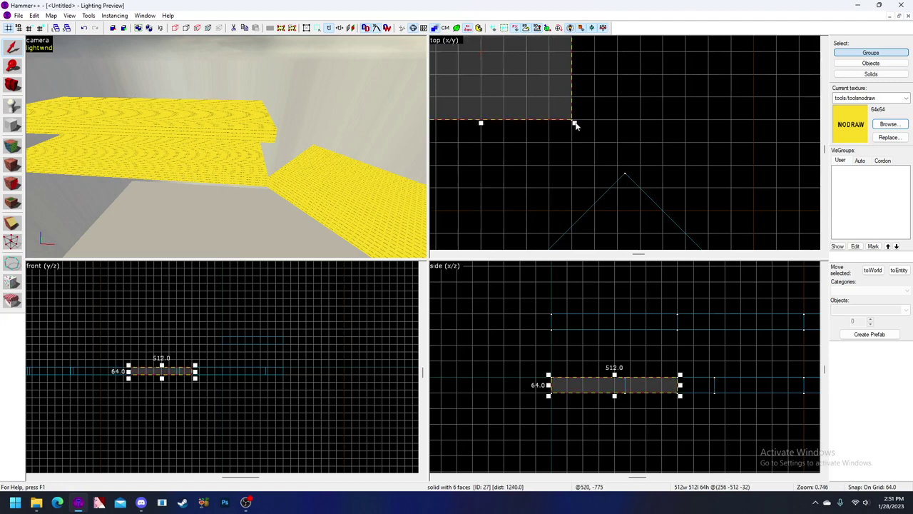
{"action": "left_click", "coordinate": [626, 174]}
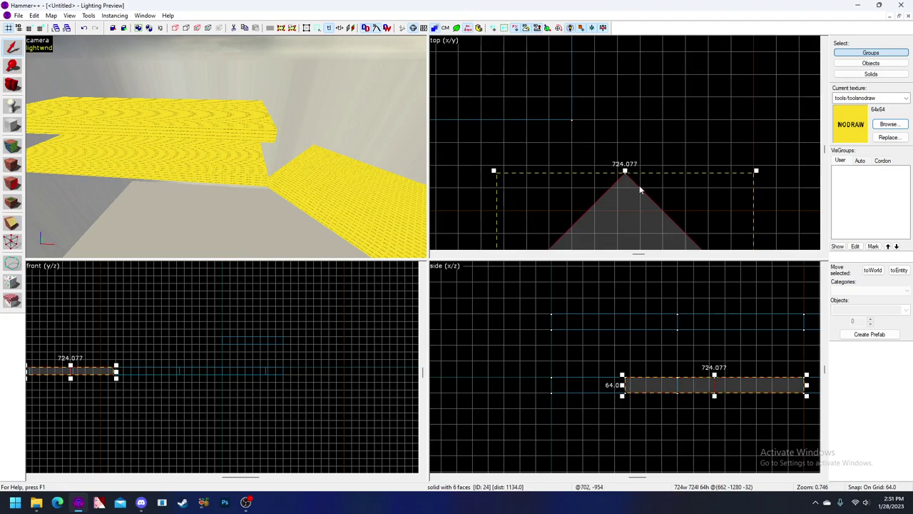
Select the upper-left square block of the loop and stretch its upper edge to the block above, making it 768 units long
{"action": "key", "text": "z"}
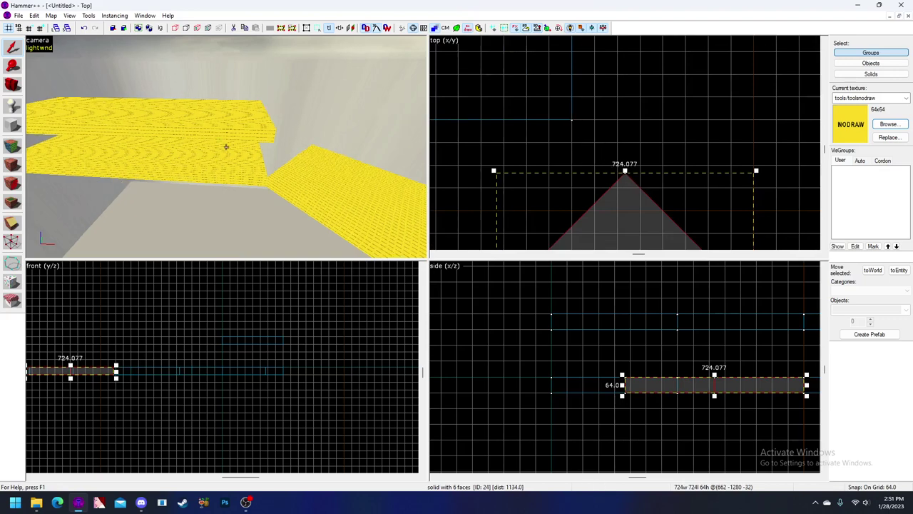
{"action": "key", "text": "s"}
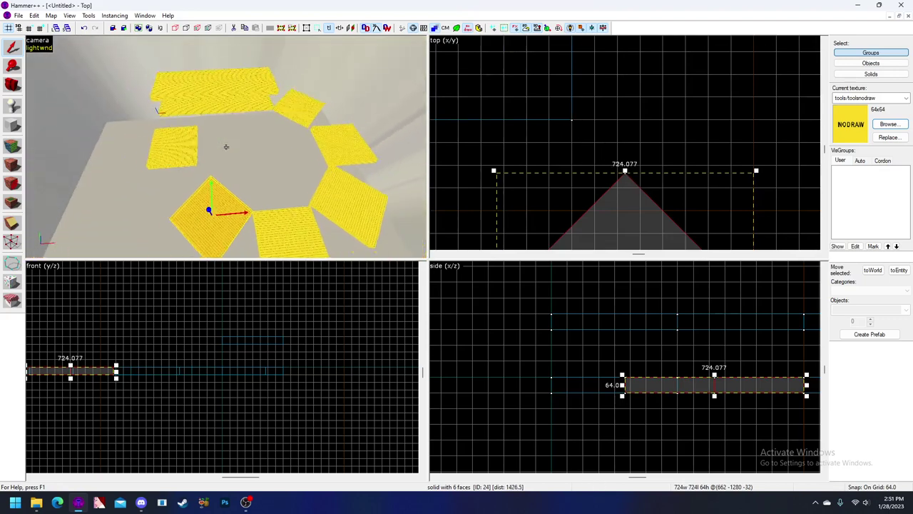
{"action": "key", "text": "z"}
{"action": "scroll", "coordinate": [624, 127], "scroll_direction": "down", "scroll_amount": 3}
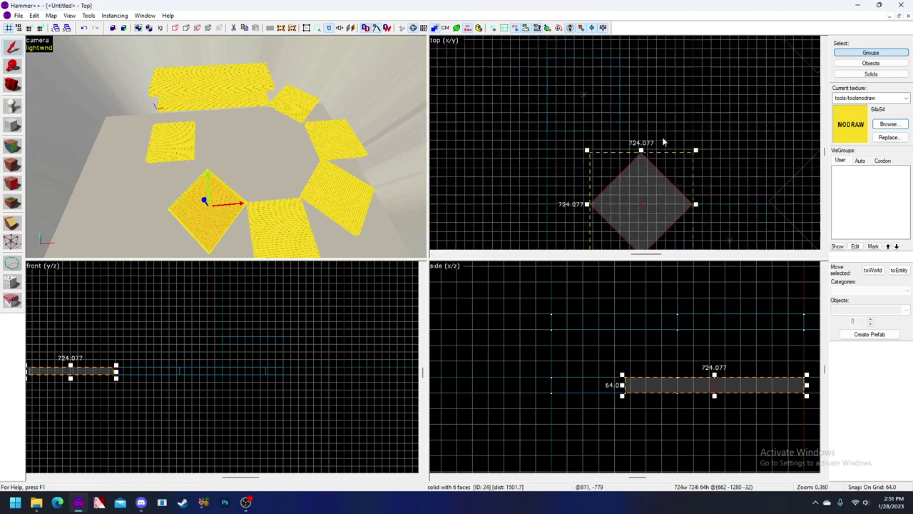
{"action": "scroll", "coordinate": [640, 140], "scroll_direction": "up", "scroll_amount": 2}
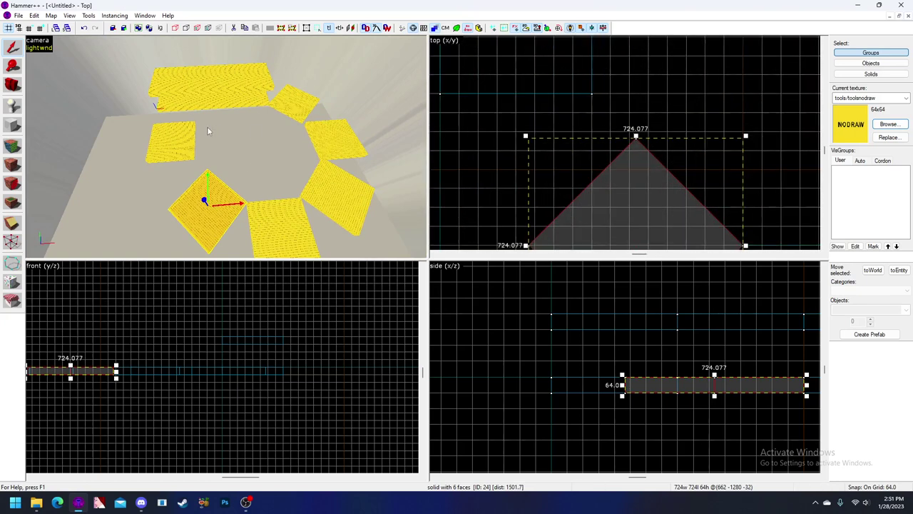
{"action": "left_click", "coordinate": [180, 140]}
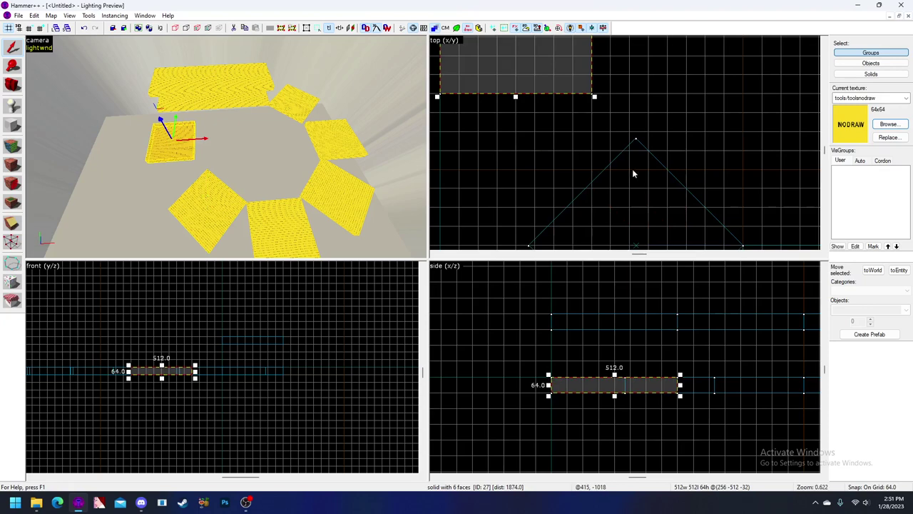
{"action": "scroll", "coordinate": [624, 168], "scroll_direction": "up", "scroll_amount": 2}
{"action": "scroll", "coordinate": [616, 163], "scroll_direction": "down", "scroll_amount": 6}
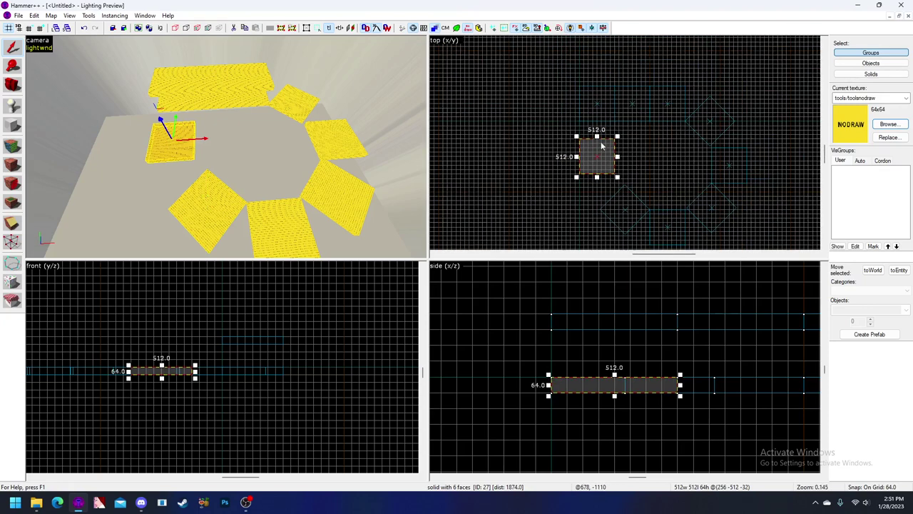
{"action": "scroll", "coordinate": [602, 161], "scroll_direction": "up", "scroll_amount": 3}
{"action": "left_click_drag", "start_coordinate": [593, 111], "coordinate": [592, 73]}
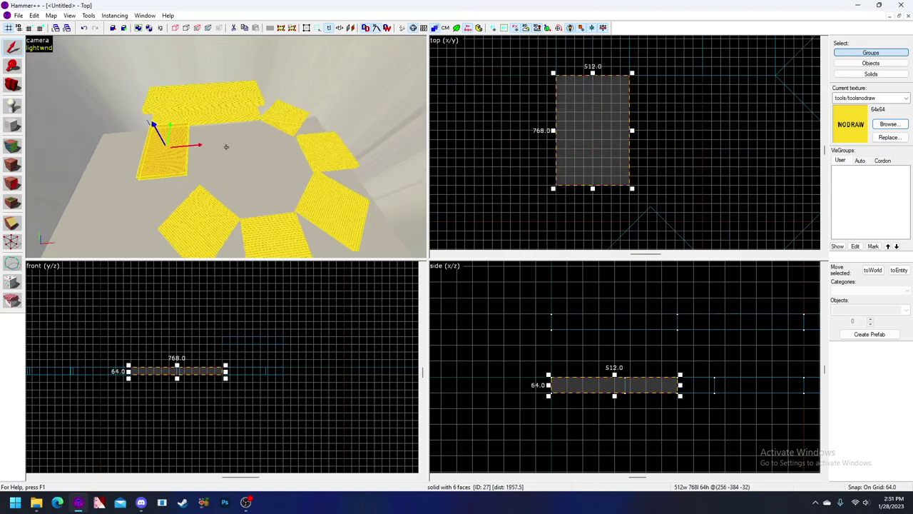
{"action": "key", "text": "d"}
{"action": "key", "text": "z"}
{"action": "key", "text": "z"}
{"action": "key", "text": "z"}
{"action": "left_click", "coordinate": [265, 125]}
{"action": "left_click", "coordinate": [290, 164], "text": "ctrl"}
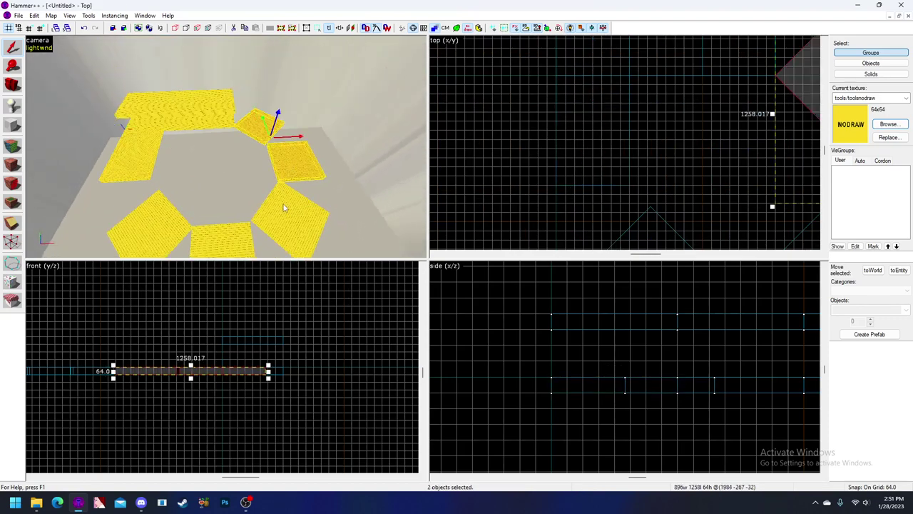
{"action": "left_click", "coordinate": [283, 205], "text": "ctrl"}
{"action": "left_click", "coordinate": [227, 238], "text": "ctrl"}
{"action": "left_click", "coordinate": [164, 205], "text": "ctrl"}
{"action": "left_click", "coordinate": [144, 156], "text": "ctrl"}
Edit the first diamond's vertices, selecting its left and bottom ones and aligning the left vertex with the adjacent floor block's corner
{"action": "left_click", "coordinate": [269, 127]}
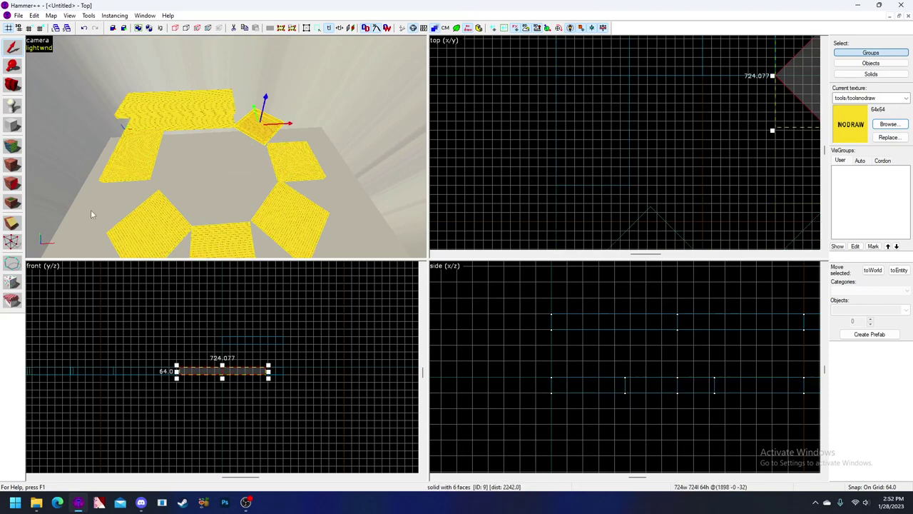
{"action": "scroll", "coordinate": [645, 135], "scroll_direction": "down", "scroll_amount": 6}
{"action": "scroll", "coordinate": [673, 123], "scroll_direction": "up", "scroll_amount": 7}
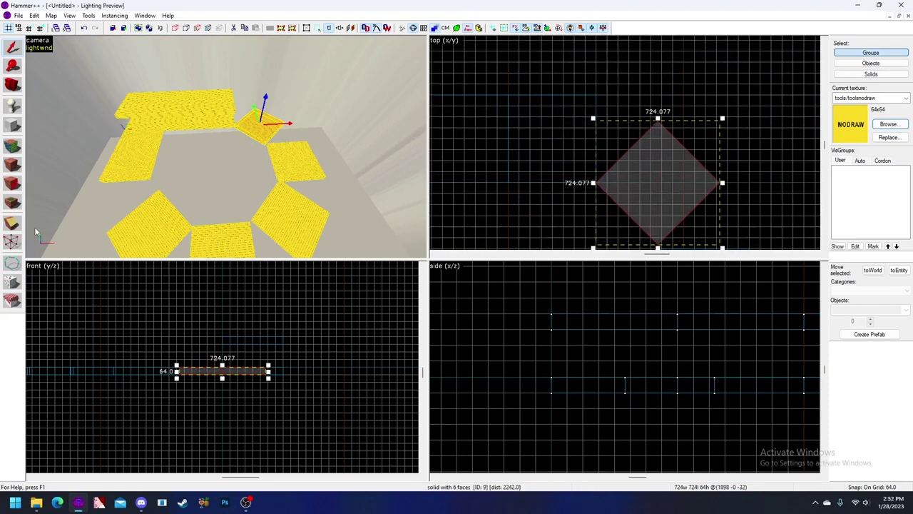
{"action": "left_click", "coordinate": [12, 241]}
{"action": "scroll", "coordinate": [631, 155], "scroll_direction": "down", "scroll_amount": 2}
{"action": "scroll", "coordinate": [631, 155], "scroll_direction": "up", "scroll_amount": 3}
{"action": "left_click_drag", "start_coordinate": [617, 138], "coordinate": [699, 226]}
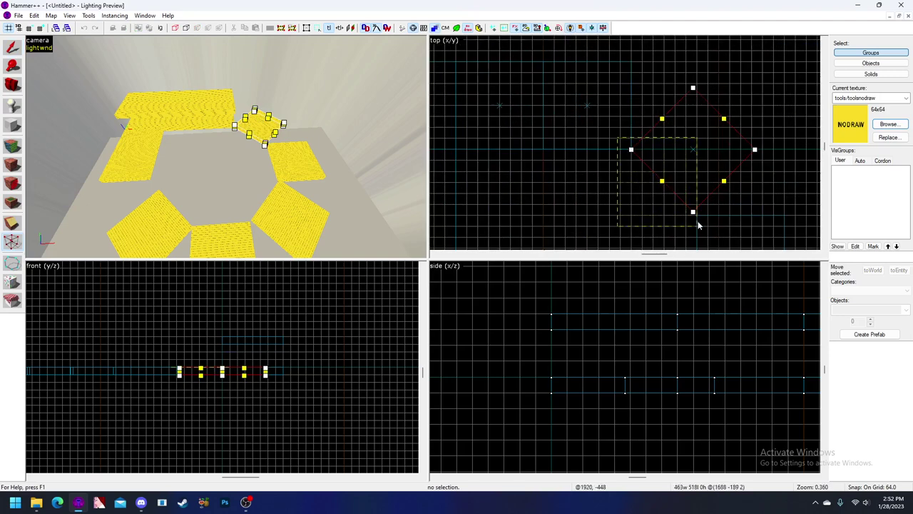
{"action": "key", "text": "Return"}
{"action": "scroll", "coordinate": [634, 152], "scroll_direction": "up", "scroll_amount": 4}
{"action": "scroll", "coordinate": [635, 152], "scroll_direction": "down", "scroll_amount": 4}
{"action": "mouse_move", "coordinate": [634, 152]}
{"action": "left_mouse_down"}
{"action": "mouse_move", "coordinate": [681, 173]}
{"action": "mouse_move", "coordinate": [638, 153]}
{"action": "mouse_move", "coordinate": [657, 175]}
{"action": "mouse_move", "coordinate": [625, 153]}
{"action": "left_mouse_up"}
{"action": "scroll", "coordinate": [631, 157], "scroll_direction": "up", "scroll_amount": 4}
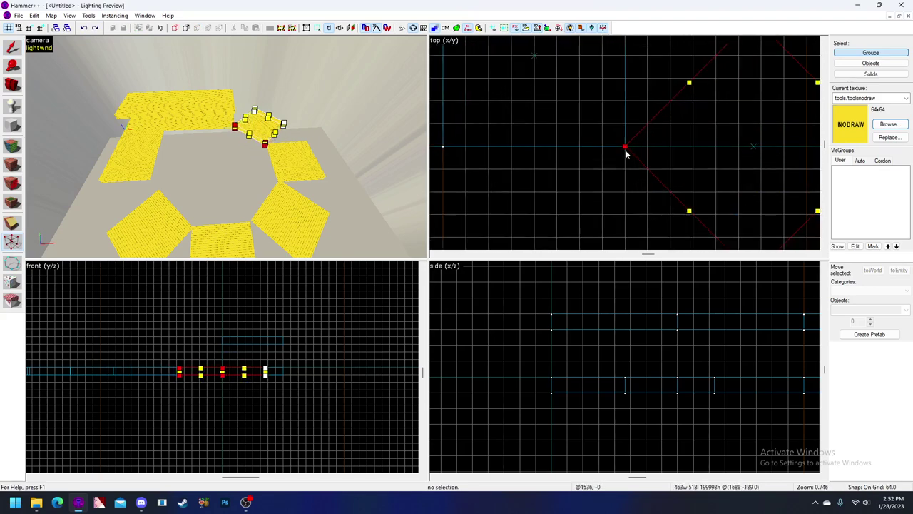
Inspect how the first diamond's vertices line up with the corners of the neighbouring floor blocks
{"action": "scroll", "coordinate": [627, 150], "scroll_direction": "down", "scroll_amount": 5}
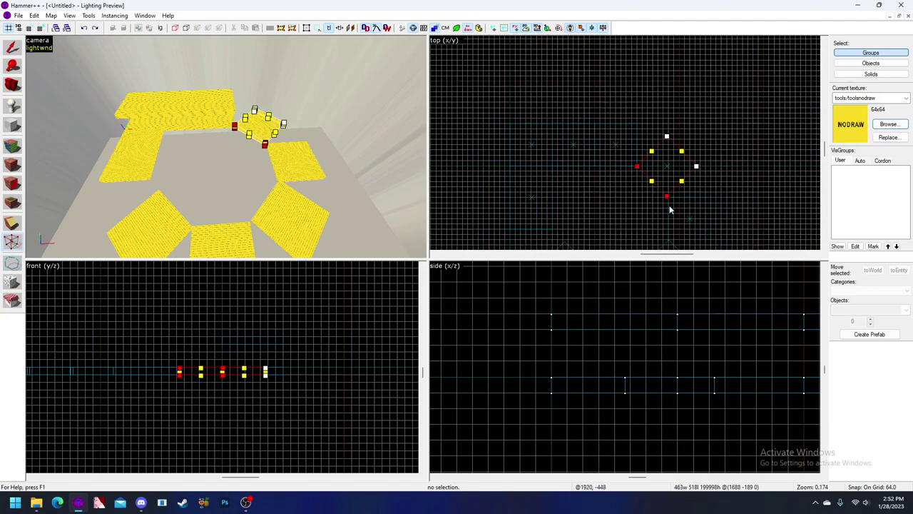
{"action": "scroll", "coordinate": [665, 187], "scroll_direction": "up", "scroll_amount": 4}
{"action": "scroll", "coordinate": [667, 196], "scroll_direction": "down", "scroll_amount": 2}
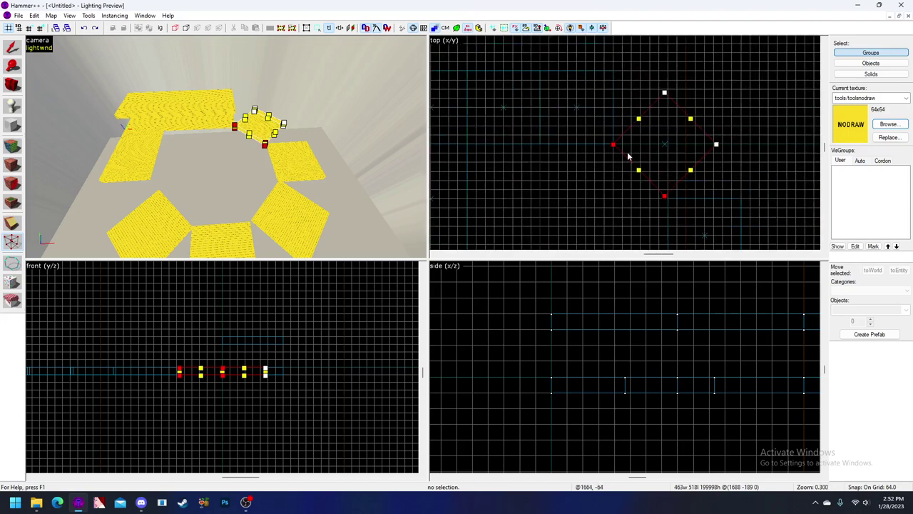
{"action": "scroll", "coordinate": [618, 146], "scroll_direction": "up", "scroll_amount": 4}
{"action": "scroll", "coordinate": [620, 156], "scroll_direction": "down", "scroll_amount": 4}
{"action": "scroll", "coordinate": [664, 144], "scroll_direction": "up", "scroll_amount": 2}
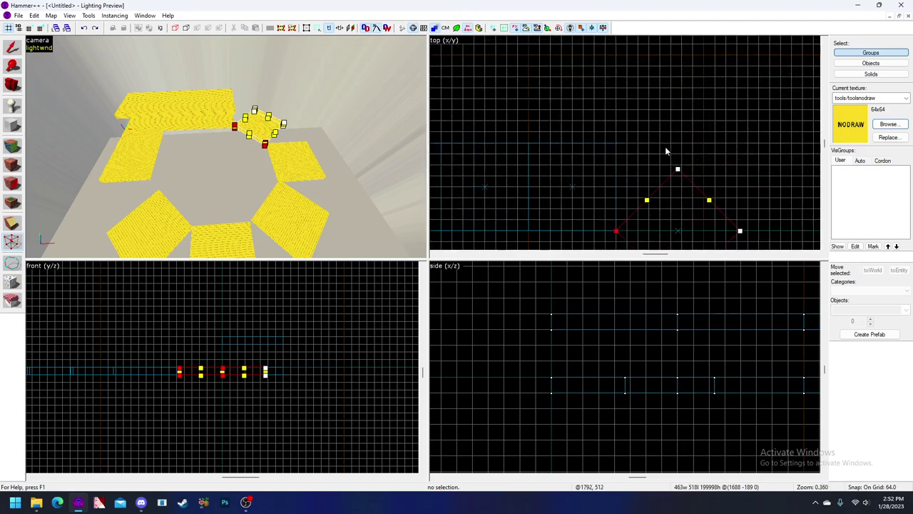
{"action": "scroll", "coordinate": [718, 156], "scroll_direction": "down", "scroll_amount": 2}
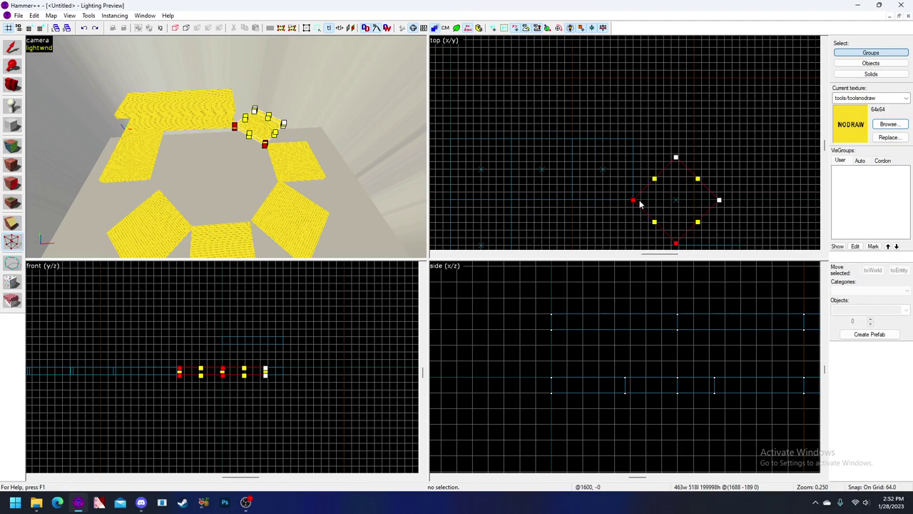
{"action": "scroll", "coordinate": [656, 154], "scroll_direction": "up", "scroll_amount": 3}
{"action": "scroll", "coordinate": [686, 143], "scroll_direction": "down", "scroll_amount": 2}
Reduce the grid to 8 units and move the first diamond's top vertex to X 1760, Y 512
{"action": "left_click", "coordinate": [698, 159]}
{"action": "scroll", "coordinate": [671, 127], "scroll_direction": "up", "scroll_amount": 4}
{"action": "scroll", "coordinate": [682, 165], "scroll_direction": "up", "scroll_amount": 2}
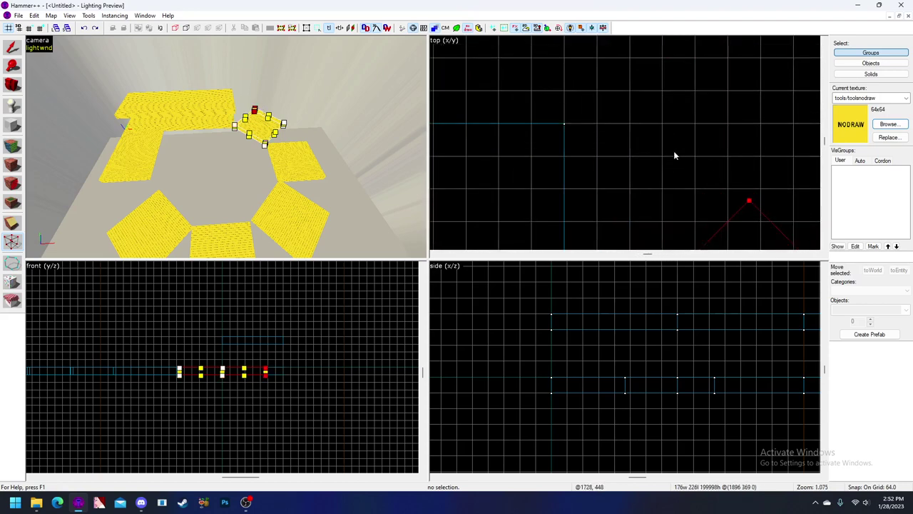
{"action": "key", "text": "bracketleft"}
{"action": "key", "text": "bracketleft"}
{"action": "key", "text": "bracketleft"}
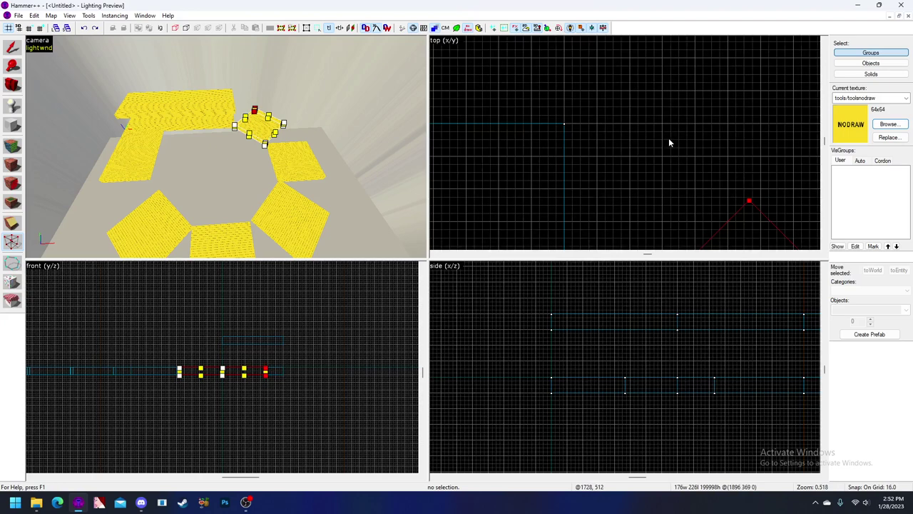
{"action": "scroll", "coordinate": [770, 224], "scroll_direction": "up", "scroll_amount": 3}
{"action": "scroll", "coordinate": [733, 187], "scroll_direction": "up", "scroll_amount": 3}
{"action": "scroll", "coordinate": [740, 200], "scroll_direction": "up", "scroll_amount": 2}
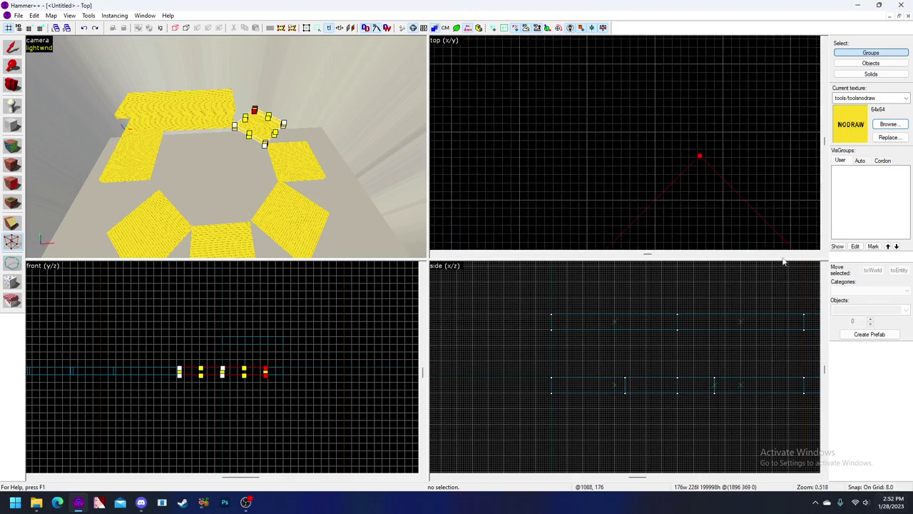
{"action": "scroll", "coordinate": [729, 185], "scroll_direction": "up", "scroll_amount": 3}
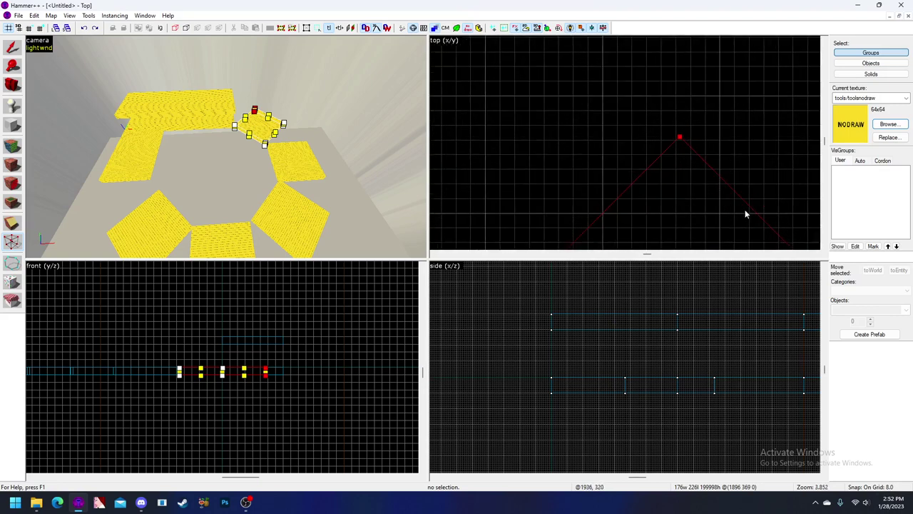
{"action": "scroll", "coordinate": [744, 209], "scroll_direction": "down", "scroll_amount": 9}
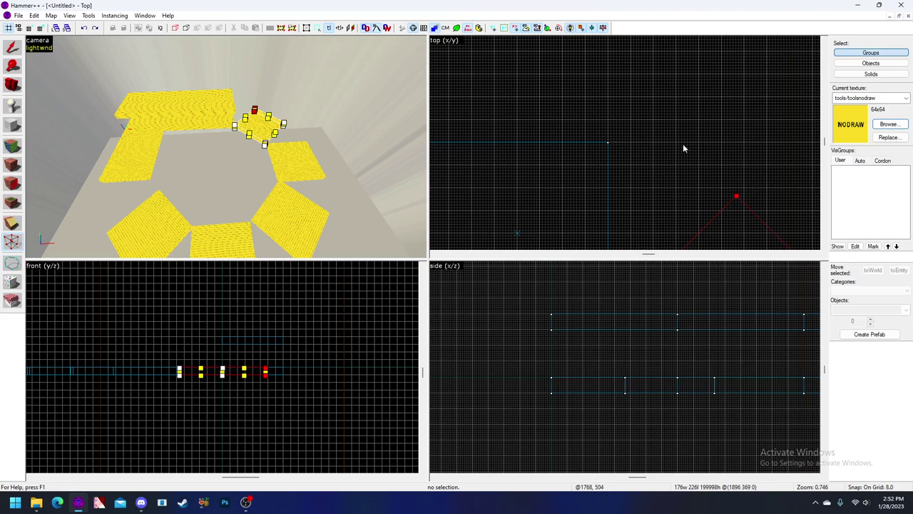
{"action": "scroll", "coordinate": [741, 193], "scroll_direction": "up", "scroll_amount": 1}
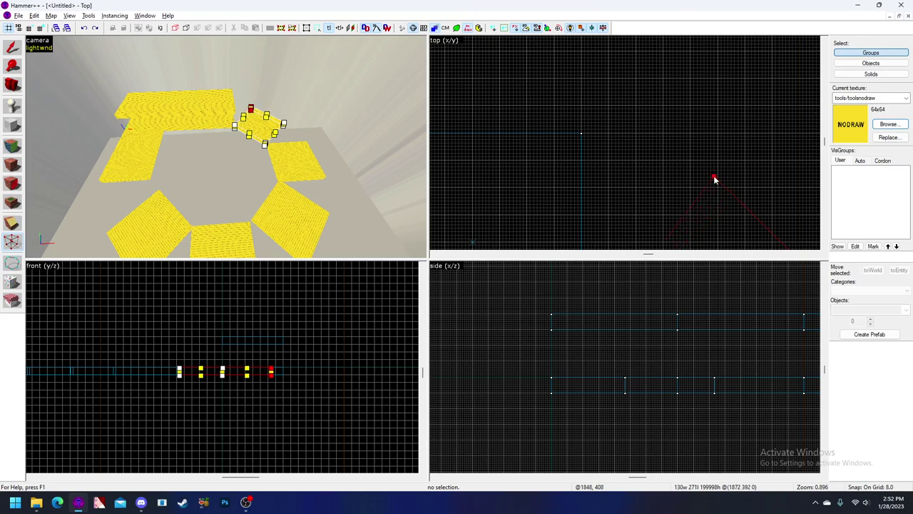
{"action": "left_click_drag", "start_coordinate": [688, 152], "coordinate": [676, 136]}
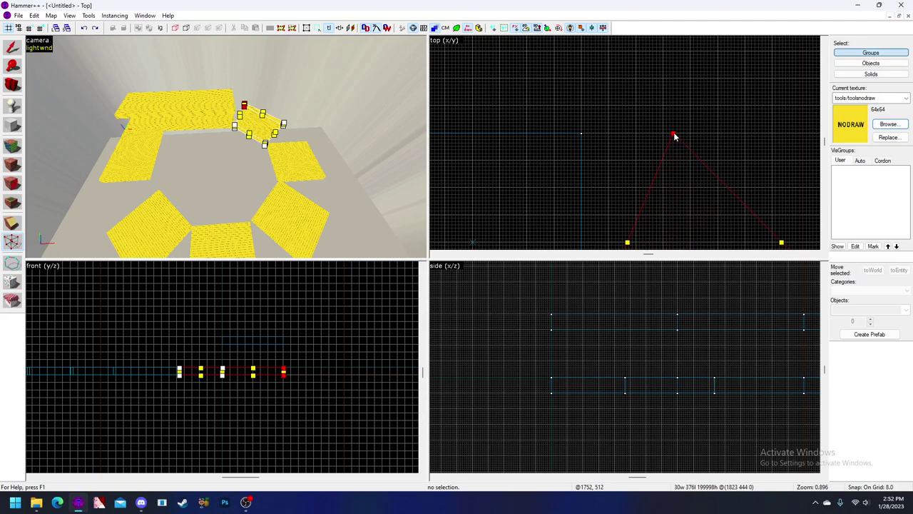
{"action": "scroll", "coordinate": [593, 134], "scroll_direction": "up", "scroll_amount": 2}
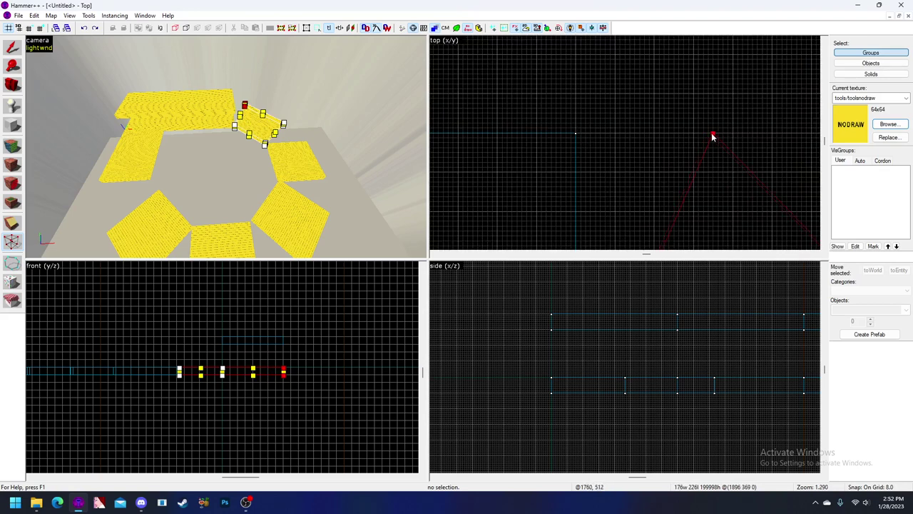
Extend the upper-right corners of the adjacent floor block and the raised block above it to the diamond's top vertex
{"action": "left_click_drag", "start_coordinate": [575, 136], "coordinate": [712, 134]}
{"action": "scroll", "coordinate": [284, 132], "scroll_direction": "up", "scroll_amount": 5}
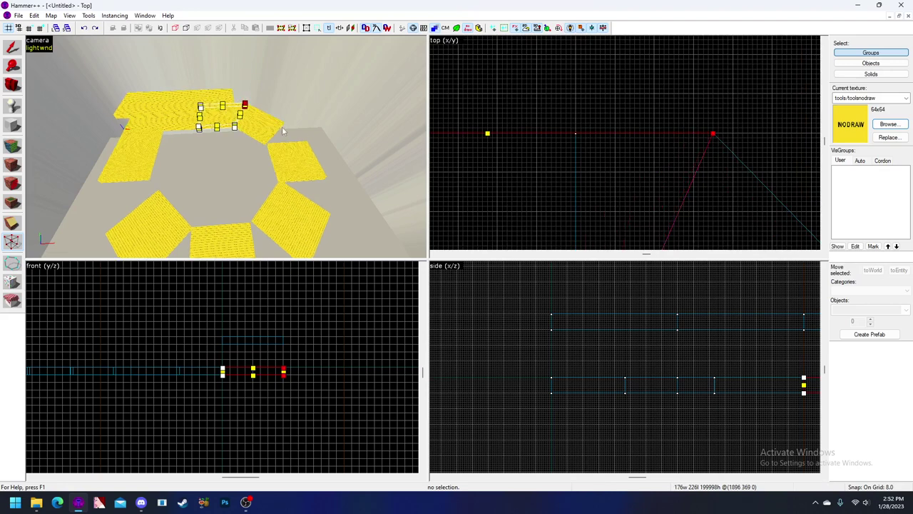
{"action": "left_click", "coordinate": [221, 73]}
{"action": "left_click_drag", "start_coordinate": [577, 136], "coordinate": [713, 137]}
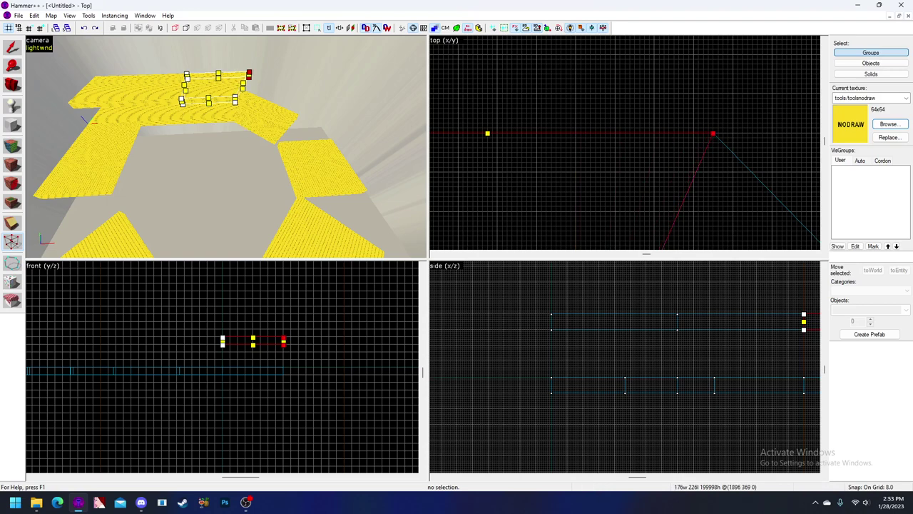
Shift the first diamond's right and bottom vertices together so the bottom vertex meets the next square block's upper-left corner
{"action": "key", "text": "z"}
{"action": "left_click", "coordinate": [205, 132]}
{"action": "scroll", "coordinate": [582, 105], "scroll_direction": "down", "scroll_amount": 11}
{"action": "scroll", "coordinate": [626, 198], "scroll_direction": "up", "scroll_amount": 5}
{"action": "scroll", "coordinate": [591, 176], "scroll_direction": "up", "scroll_amount": 1}
{"action": "left_click_drag", "start_coordinate": [717, 59], "coordinate": [584, 187]}
{"action": "scroll", "coordinate": [573, 182], "scroll_direction": "up", "scroll_amount": 7}
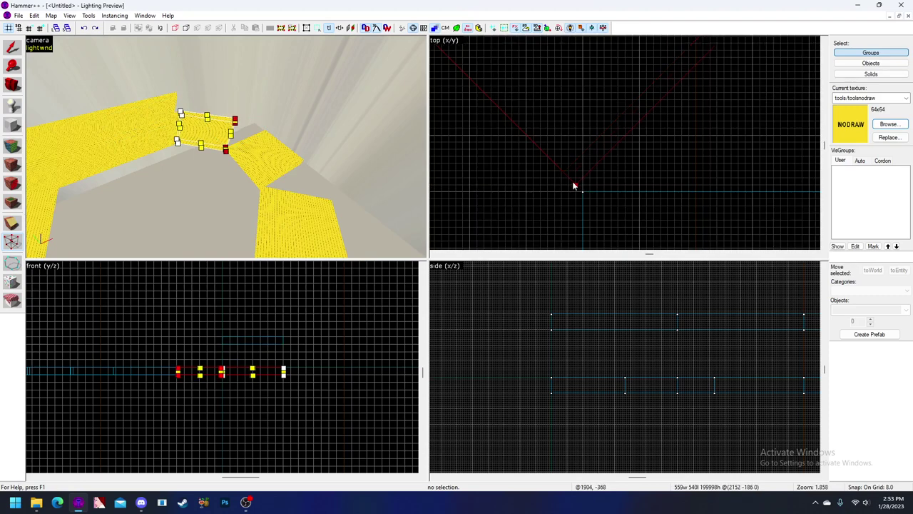
{"action": "scroll", "coordinate": [580, 188], "scroll_direction": "down", "scroll_amount": 7}
{"action": "left_click_drag", "start_coordinate": [601, 132], "coordinate": [588, 147]}
Move the first diamond's right vertex to X 2432, Y -160, directly above the next square block's upper-right corner
{"action": "key", "text": "Return"}
{"action": "scroll", "coordinate": [667, 170], "scroll_direction": "up", "scroll_amount": 1}
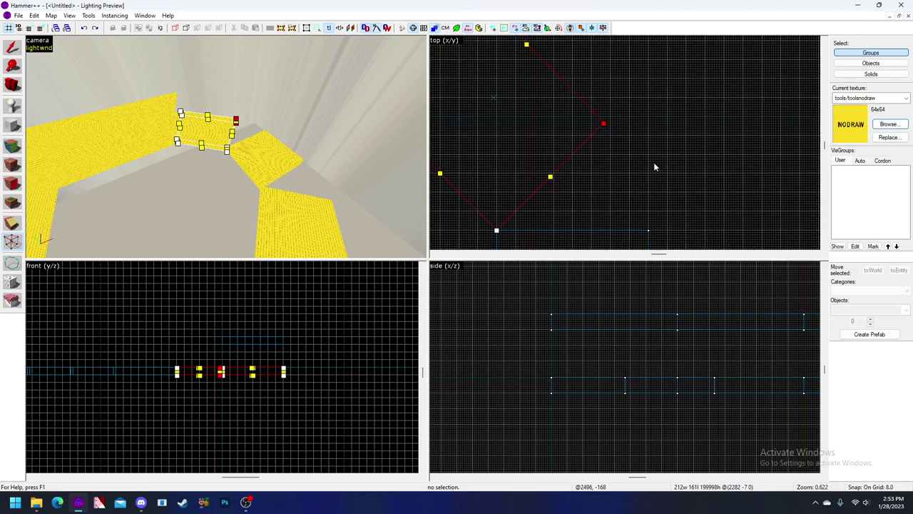
{"action": "left_click_drag", "start_coordinate": [604, 126], "coordinate": [649, 166]}
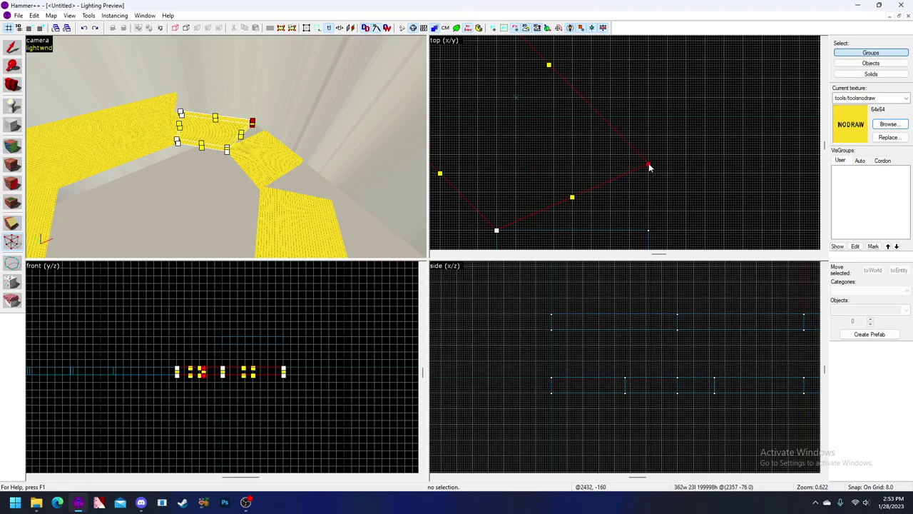
Raise the square block's upper-right vertex to meet the first diamond's right vertex, closing the gap between them
{"action": "left_click", "coordinate": [263, 162]}
{"action": "left_click_drag", "start_coordinate": [650, 230], "coordinate": [646, 165]}
{"action": "scroll", "coordinate": [653, 174], "scroll_direction": "up", "scroll_amount": 3}
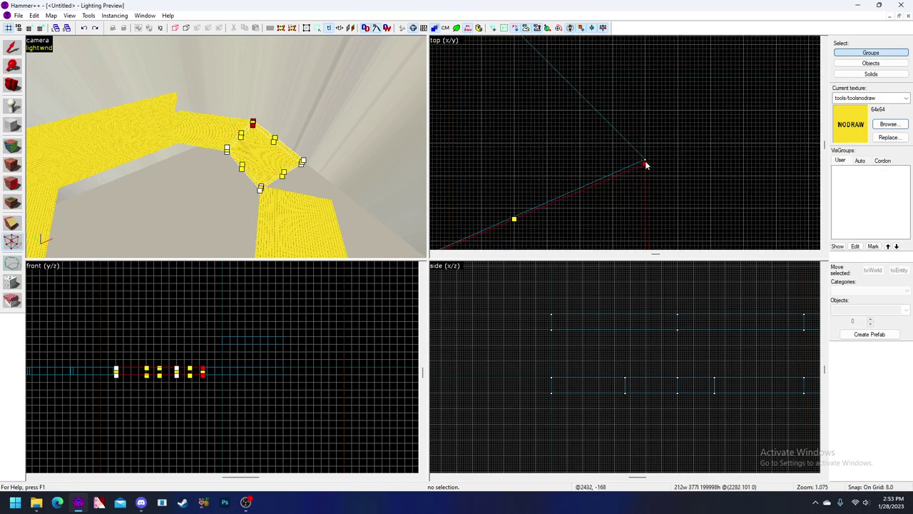
{"action": "scroll", "coordinate": [647, 166], "scroll_direction": "down", "scroll_amount": 8}
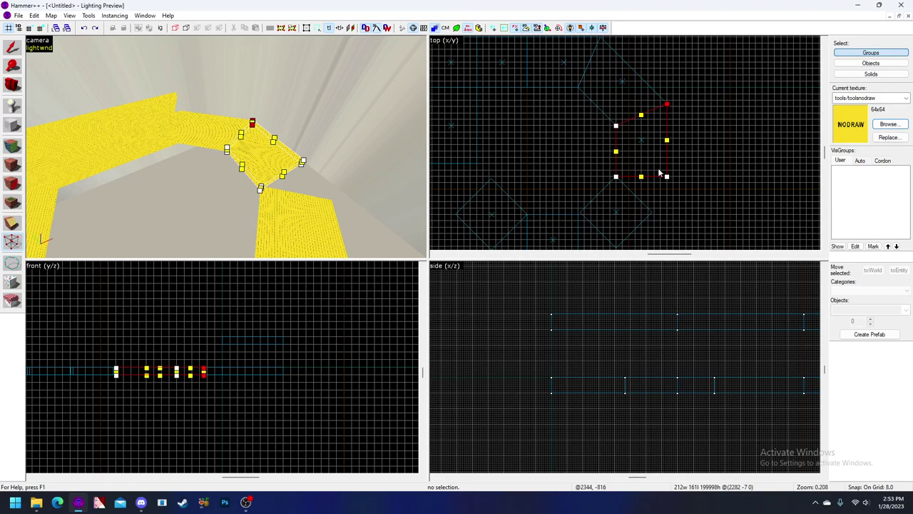
Shift the second diamond's left and bottom vertices together so the left vertex meets the lower square block's upper-right corner
{"action": "left_click", "coordinate": [305, 212]}
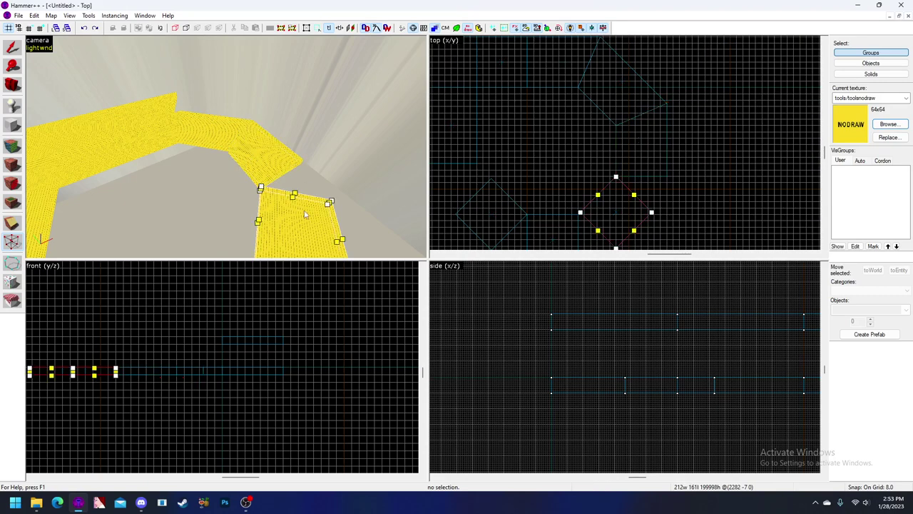
{"action": "scroll", "coordinate": [647, 173], "scroll_direction": "down", "scroll_amount": 3}
{"action": "mouse_move", "coordinate": [622, 163]}
{"action": "left_mouse_down"}
{"action": "mouse_move", "coordinate": [677, 200]}
{"action": "mouse_move", "coordinate": [666, 204]}
{"action": "left_mouse_up"}
{"action": "scroll", "coordinate": [628, 171], "scroll_direction": "up", "scroll_amount": 10}
{"action": "left_click_drag", "start_coordinate": [613, 165], "coordinate": [653, 208]}
{"action": "scroll", "coordinate": [648, 112], "scroll_direction": "down", "scroll_amount": 8}
{"action": "scroll", "coordinate": [612, 158], "scroll_direction": "up", "scroll_amount": 4}
{"action": "scroll", "coordinate": [609, 161], "scroll_direction": "up", "scroll_amount": 7}
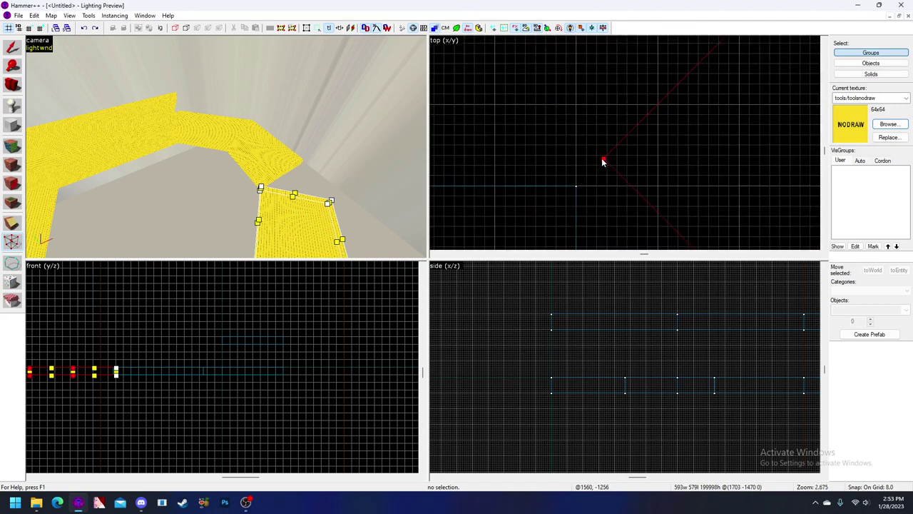
{"action": "scroll", "coordinate": [603, 159], "scroll_direction": "down", "scroll_amount": 8}
{"action": "scroll", "coordinate": [627, 158], "scroll_direction": "up", "scroll_amount": 1}
{"action": "key", "text": "z"}
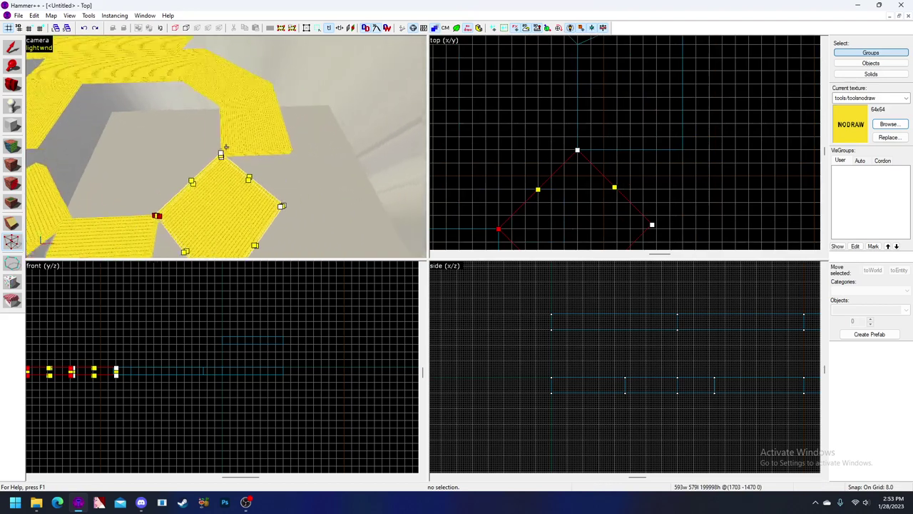
{"action": "key", "text": "z"}
{"action": "scroll", "coordinate": [695, 196], "scroll_direction": "down", "scroll_amount": 1}
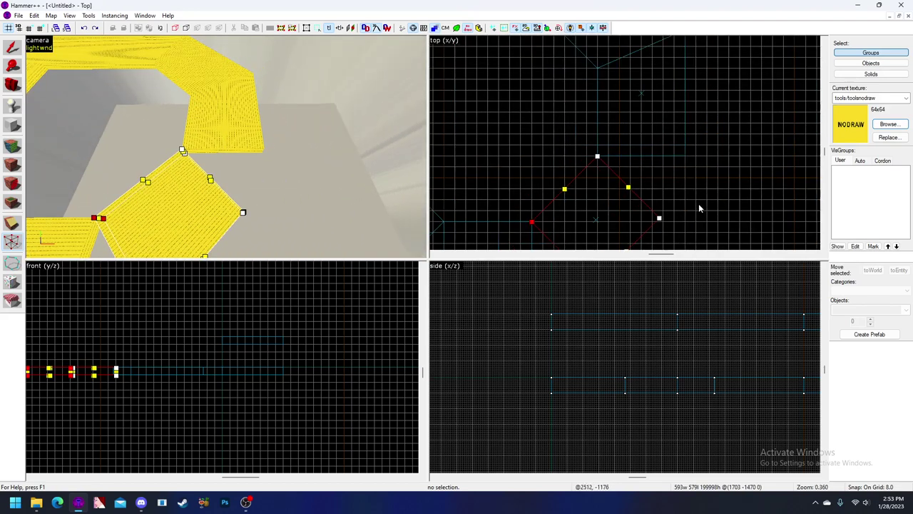
Move the second diamond's right vertex to X 2432, directly below the right-hand square block's lower-right corner
{"action": "scroll", "coordinate": [675, 214], "scroll_direction": "up", "scroll_amount": 4}
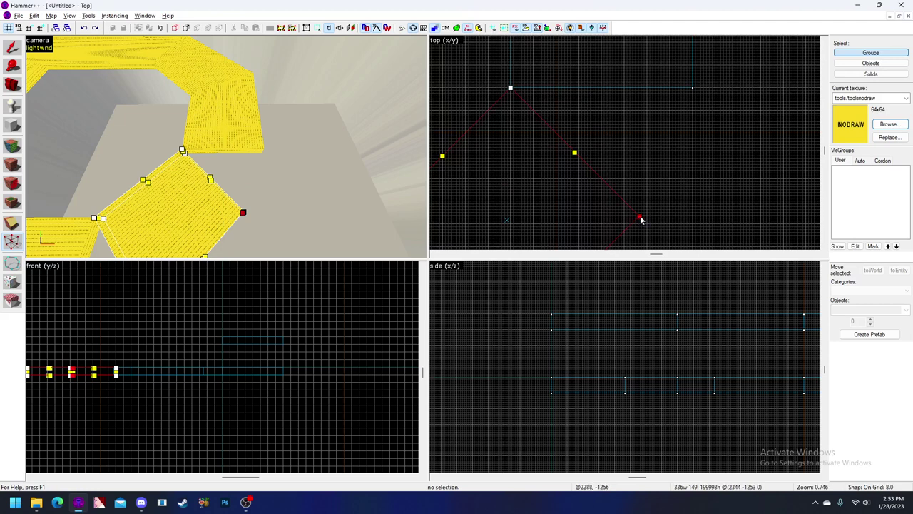
{"action": "left_click_drag", "start_coordinate": [639, 220], "coordinate": [692, 159]}
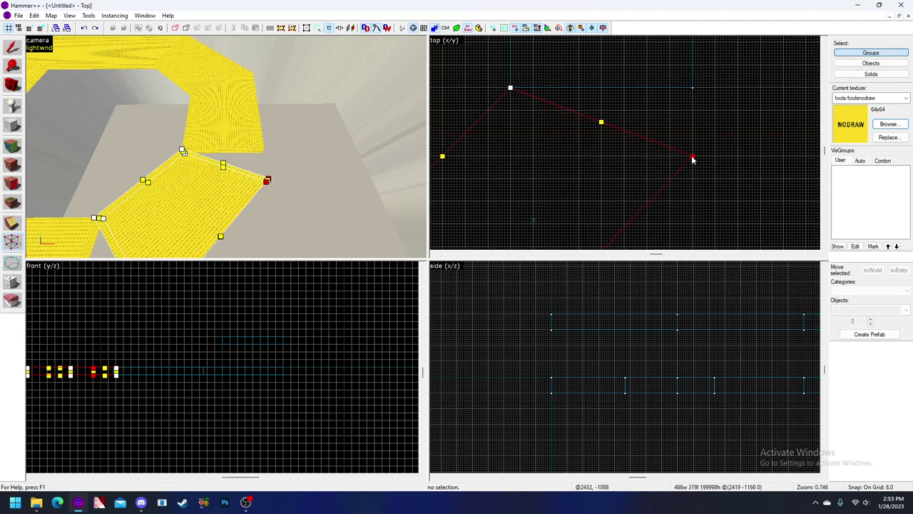
{"action": "scroll", "coordinate": [695, 155], "scroll_direction": "down", "scroll_amount": 1}
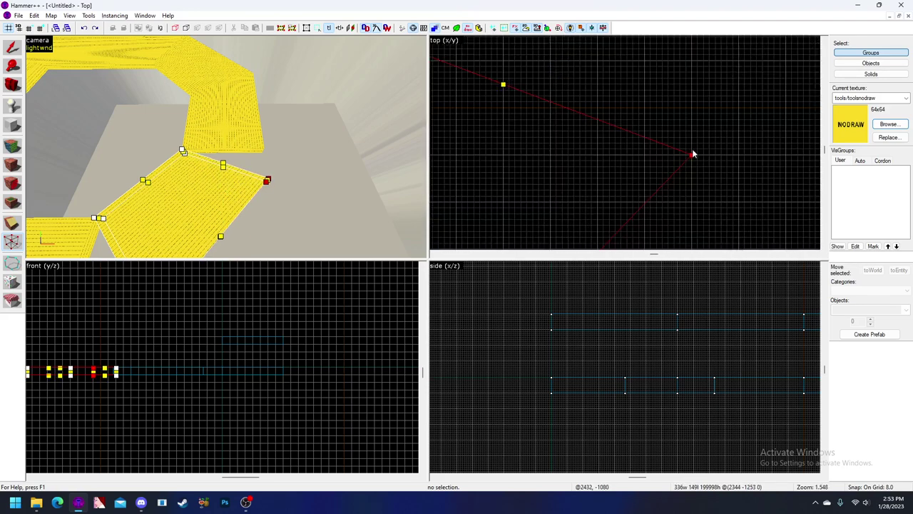
Lower the right-hand square block's lower-right vertex to meet the second diamond's right vertex, closing the gap between them
{"action": "left_click_drag", "start_coordinate": [690, 106], "coordinate": [692, 166]}
{"action": "scroll", "coordinate": [692, 167], "scroll_direction": "up", "scroll_amount": 4}
{"action": "scroll", "coordinate": [716, 114], "scroll_direction": "down", "scroll_amount": 10}
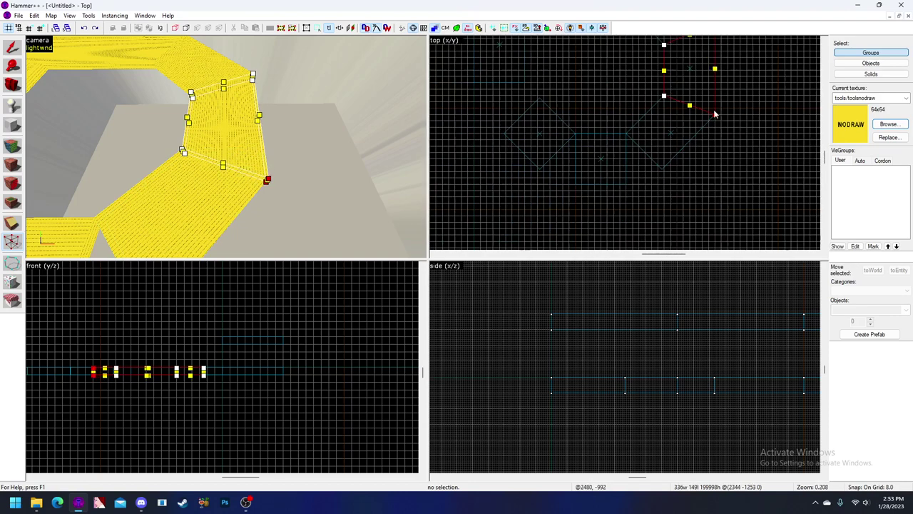
Move the second diamond's bottom vertex to X 1728, Y -1792, level with the lower square block's bottom edge
{"action": "left_click", "coordinate": [670, 134]}
{"action": "scroll", "coordinate": [626, 135], "scroll_direction": "up", "scroll_amount": 5}
{"action": "left_click_drag", "start_coordinate": [609, 107], "coordinate": [728, 232]}
{"action": "scroll", "coordinate": [627, 122], "scroll_direction": "up", "scroll_amount": 2}
{"action": "scroll", "coordinate": [627, 125], "scroll_direction": "up", "scroll_amount": 3}
{"action": "left_click_drag", "start_coordinate": [628, 124], "coordinate": [629, 125]}
{"action": "scroll", "coordinate": [609, 87], "scroll_direction": "down", "scroll_amount": 9}
{"action": "scroll", "coordinate": [663, 129], "scroll_direction": "up", "scroll_amount": 4}
{"action": "left_click_drag", "start_coordinate": [684, 171], "coordinate": [638, 133]}
{"action": "key", "text": "Return"}
{"action": "scroll", "coordinate": [575, 171], "scroll_direction": "up", "scroll_amount": 3}
{"action": "left_click_drag", "start_coordinate": [707, 136], "coordinate": [637, 202]}
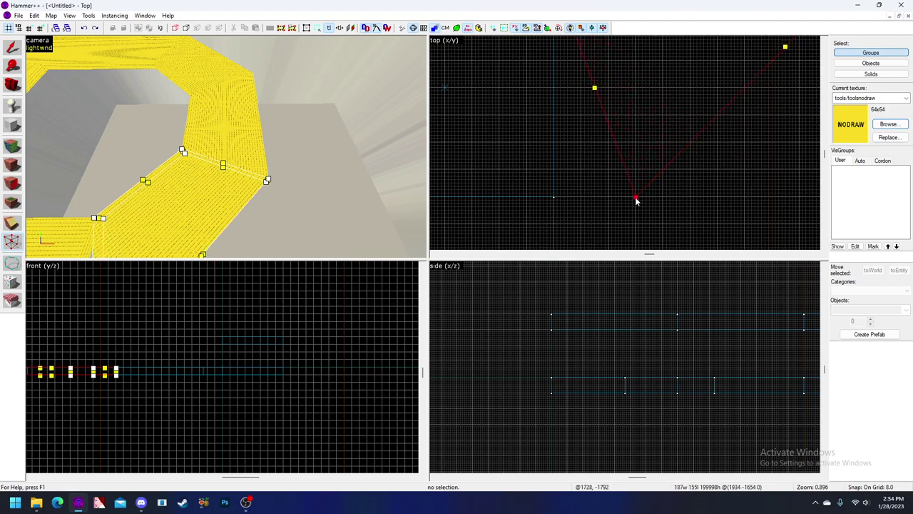
Extend the lower square block's lower-right vertex to meet the second diamond's bottom vertex
{"action": "left_click", "coordinate": [554, 199]}
{"action": "left_click_drag", "start_coordinate": [554, 200], "coordinate": [637, 199]}
{"action": "scroll", "coordinate": [661, 187], "scroll_direction": "down", "scroll_amount": 5}
Save the map as temp12 in the vmf folder
{"action": "key", "text": "ctrl+s"}
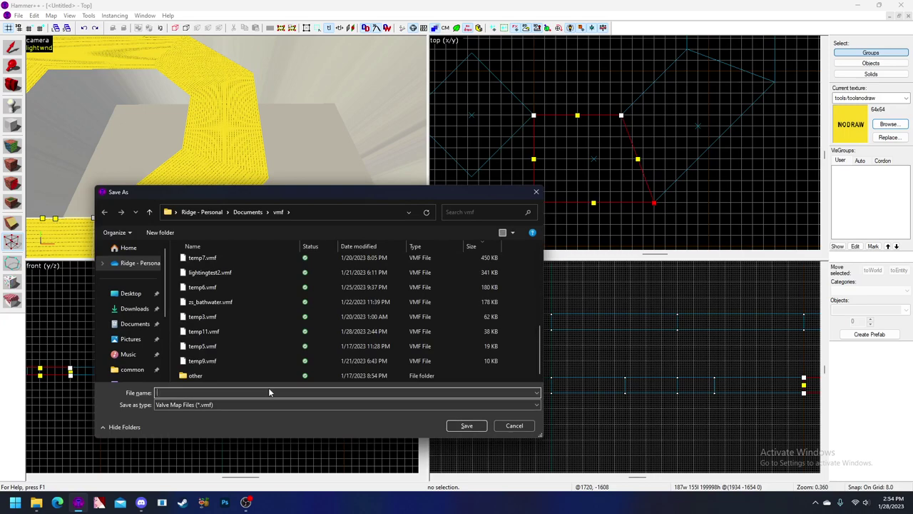
{"action": "type", "text": "temp12"}
{"action": "key", "text": "Return"}
Align the third diamond's right vertex with the lower square block's upper-left corner
{"action": "key", "text": "s"}
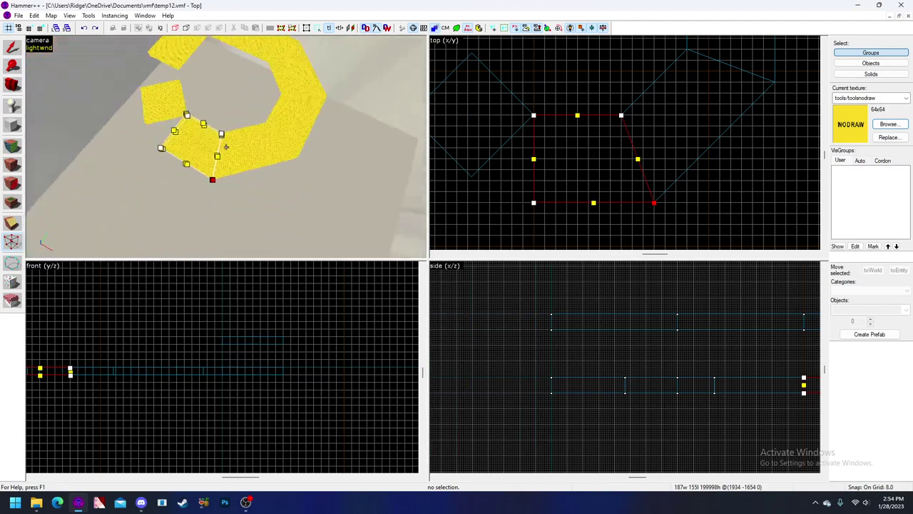
{"action": "key", "text": "w"}
{"action": "key", "text": "z"}
{"action": "scroll", "coordinate": [709, 124], "scroll_direction": "down", "scroll_amount": 4}
{"action": "scroll", "coordinate": [628, 136], "scroll_direction": "up", "scroll_amount": 5}
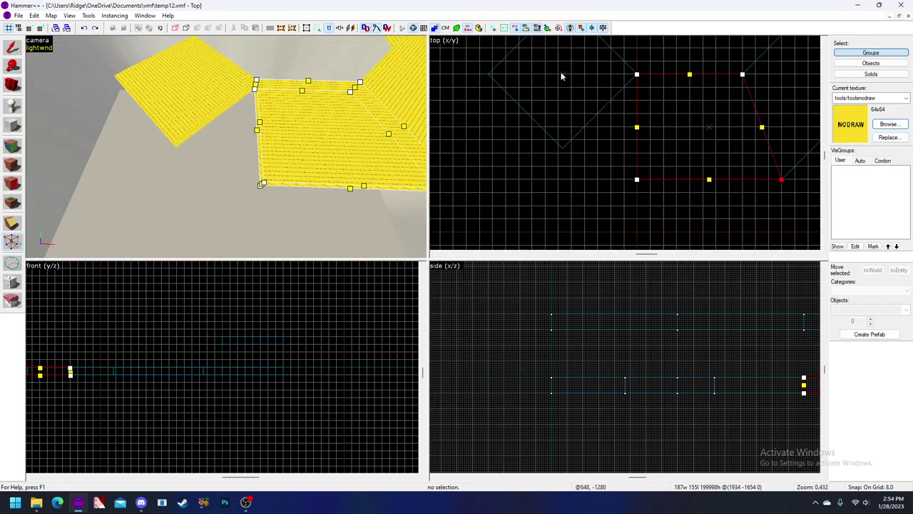
{"action": "left_click", "coordinate": [562, 75]}
{"action": "scroll", "coordinate": [596, 170], "scroll_direction": "down", "scroll_amount": 5}
{"action": "scroll", "coordinate": [611, 134], "scroll_direction": "up", "scroll_amount": 3}
{"action": "left_click_drag", "start_coordinate": [630, 119], "coordinate": [616, 140]}
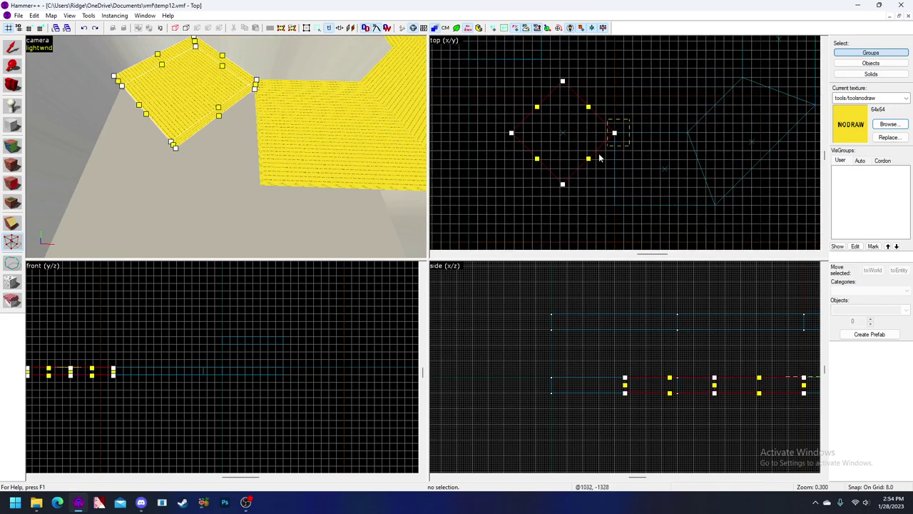
{"action": "left_click", "coordinate": [614, 134]}
{"action": "scroll", "coordinate": [610, 143], "scroll_direction": "up", "scroll_amount": 9}
{"action": "left_click_drag", "start_coordinate": [610, 143], "coordinate": [609, 137]}
{"action": "scroll", "coordinate": [615, 161], "scroll_direction": "down", "scroll_amount": 10}
Shift the third diamond's top and left vertices together so the top vertex meets the left-hand block's lower-right corner
{"action": "left_click_drag", "start_coordinate": [591, 107], "coordinate": [525, 164]}
{"action": "scroll", "coordinate": [591, 190], "scroll_direction": "down", "scroll_amount": 4}
{"action": "scroll", "coordinate": [614, 179], "scroll_direction": "up", "scroll_amount": 11}
{"action": "left_click_drag", "start_coordinate": [626, 167], "coordinate": [563, 105]}
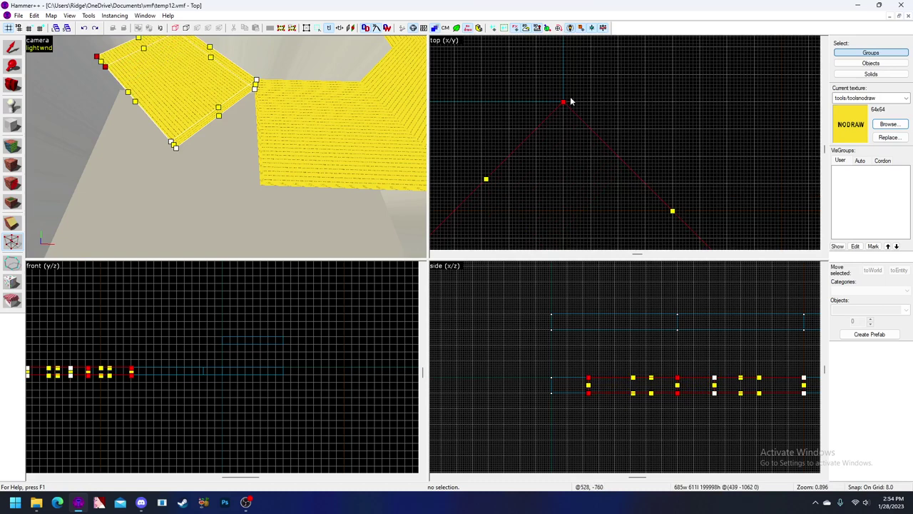
{"action": "scroll", "coordinate": [571, 100], "scroll_direction": "down", "scroll_amount": 5}
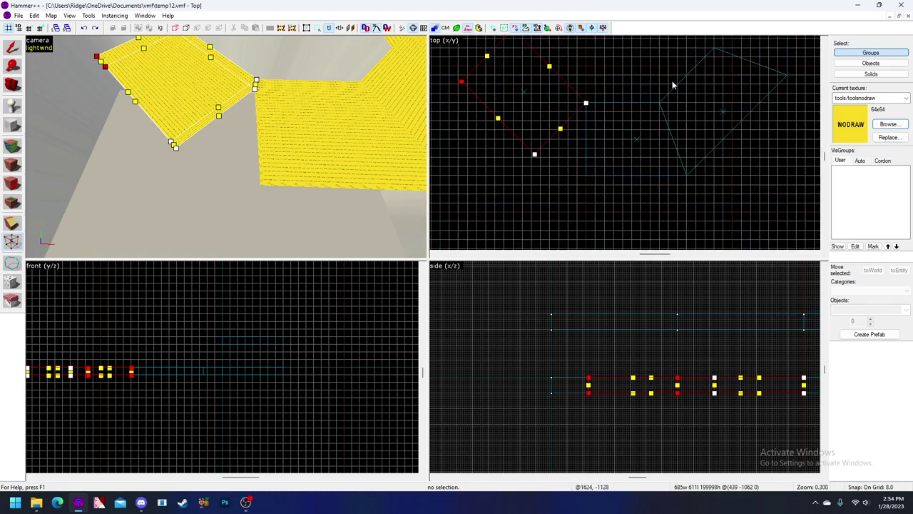
Move the third diamond's bottom vertex level with the lower block's bottom edge and pull that block's lower-left vertex to meet it
{"action": "scroll", "coordinate": [576, 118], "scroll_direction": "up", "scroll_amount": 3}
{"action": "left_click_drag", "start_coordinate": [458, 120], "coordinate": [534, 171]}
{"action": "key", "text": "Return"}
{"action": "scroll", "coordinate": [555, 140], "scroll_direction": "down", "scroll_amount": 4}
{"action": "scroll", "coordinate": [589, 175], "scroll_direction": "up", "scroll_amount": 4}
{"action": "scroll", "coordinate": [506, 159], "scroll_direction": "up", "scroll_amount": 1}
{"action": "scroll", "coordinate": [650, 169], "scroll_direction": "up", "scroll_amount": 1}
{"action": "scroll", "coordinate": [461, 126], "scroll_direction": "up", "scroll_amount": 2}
{"action": "left_click_drag", "start_coordinate": [470, 123], "coordinate": [540, 198]}
{"action": "left_click_drag", "start_coordinate": [657, 199], "coordinate": [542, 198]}
{"action": "scroll", "coordinate": [542, 198], "scroll_direction": "down", "scroll_amount": 10}
Move the third diamond's left vertex directly below the left-hand block's outer edge and lower that block's lower-left vertex to meet it
{"action": "left_click", "coordinate": [599, 169]}
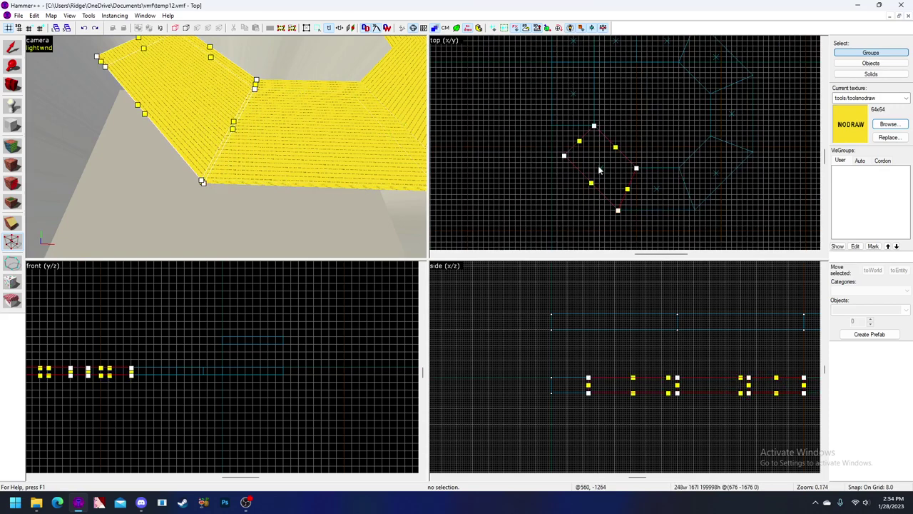
{"action": "scroll", "coordinate": [665, 197], "scroll_direction": "down", "scroll_amount": 4}
{"action": "scroll", "coordinate": [633, 158], "scroll_direction": "up", "scroll_amount": 10}
{"action": "scroll", "coordinate": [657, 107], "scroll_direction": "down", "scroll_amount": 5}
{"action": "scroll", "coordinate": [599, 178], "scroll_direction": "up", "scroll_amount": 7}
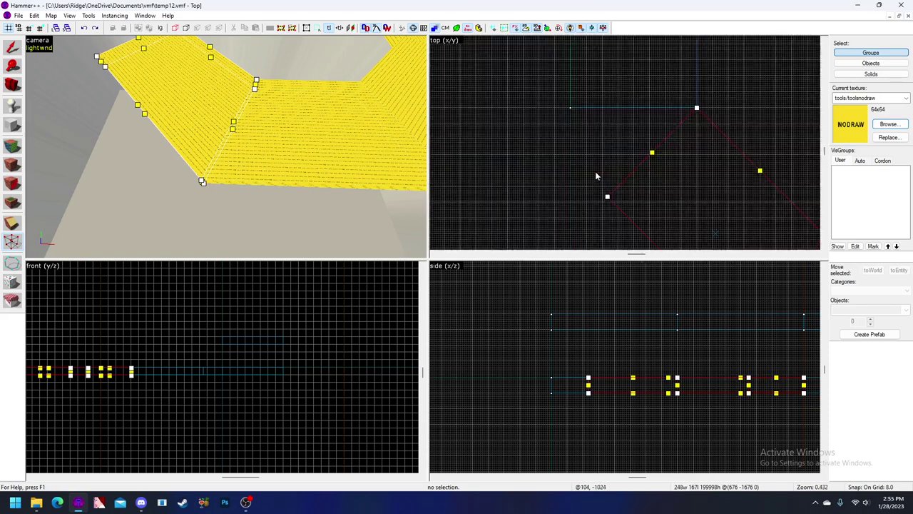
{"action": "mouse_move", "coordinate": [612, 208]}
{"action": "left_mouse_down"}
{"action": "mouse_move", "coordinate": [559, 151]}
{"action": "mouse_move", "coordinate": [570, 108]}
{"action": "mouse_move", "coordinate": [566, 164]}
{"action": "left_mouse_up"}
{"action": "scroll", "coordinate": [560, 149], "scroll_direction": "down", "scroll_amount": 1}
{"action": "scroll", "coordinate": [562, 132], "scroll_direction": "down", "scroll_amount": 1}
{"action": "scroll", "coordinate": [570, 136], "scroll_direction": "up", "scroll_amount": 3}
{"action": "scroll", "coordinate": [592, 198], "scroll_direction": "down", "scroll_amount": 10}
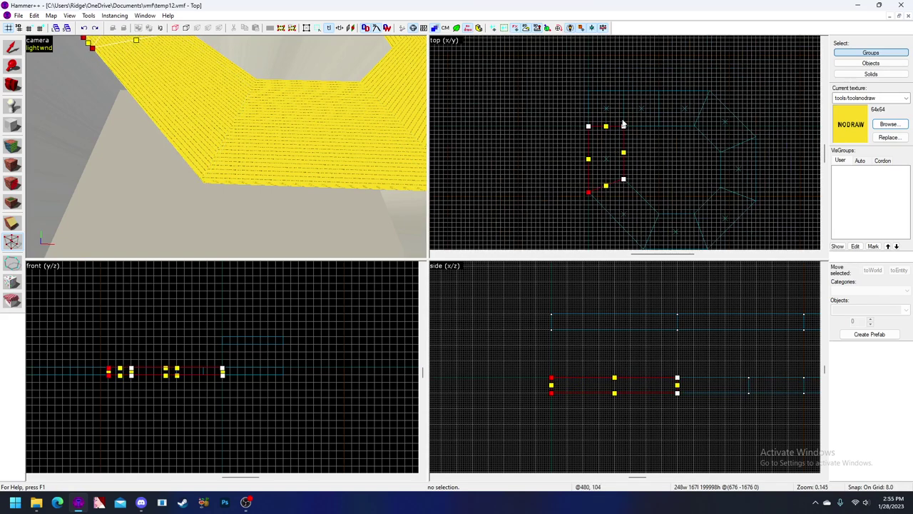
Leave vertex editing and set the selection mode to Solids
{"action": "key", "text": "z"}
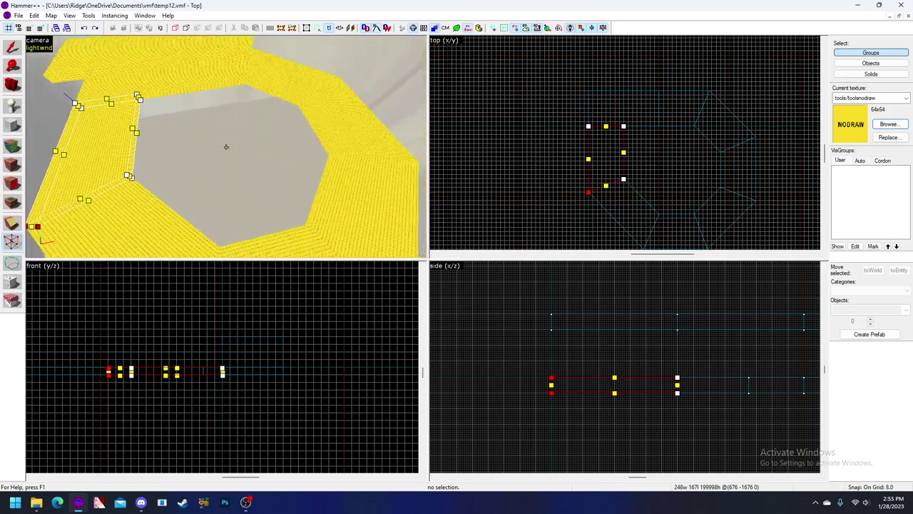
{"action": "key", "text": "z"}
{"action": "left_click", "coordinate": [12, 47]}
{"action": "left_click", "coordinate": [195, 127]}
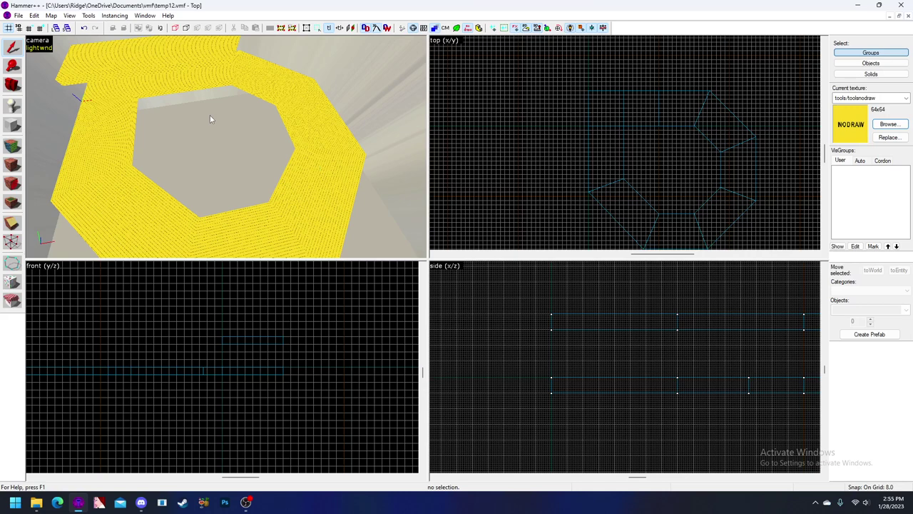
{"action": "left_click", "coordinate": [870, 73]}
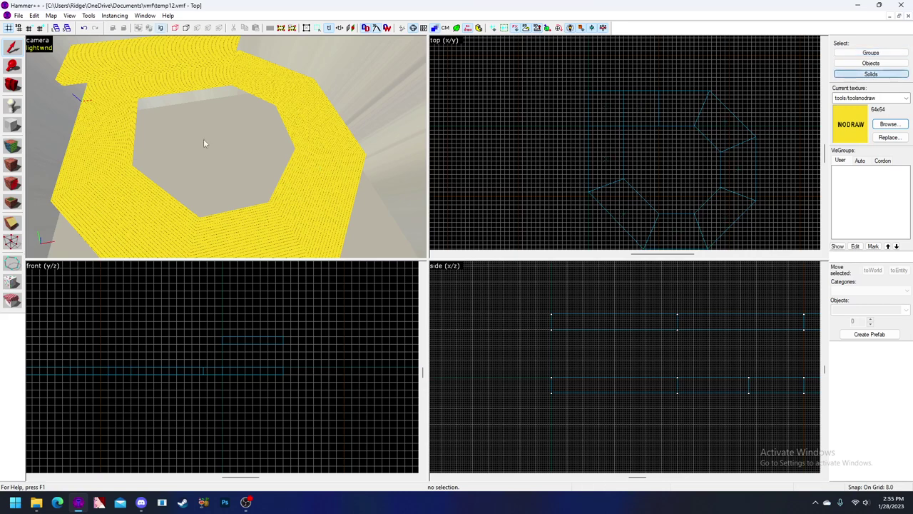
{"action": "key", "text": "z"}
{"action": "key", "text": "z"}
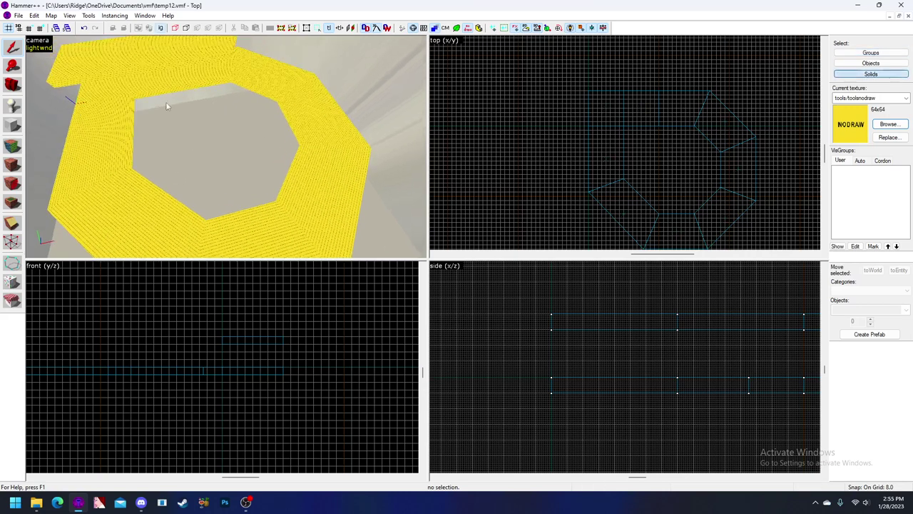
Select the eight blocks around the floor loop one by one and clear the selection
{"action": "left_click", "coordinate": [211, 81]}
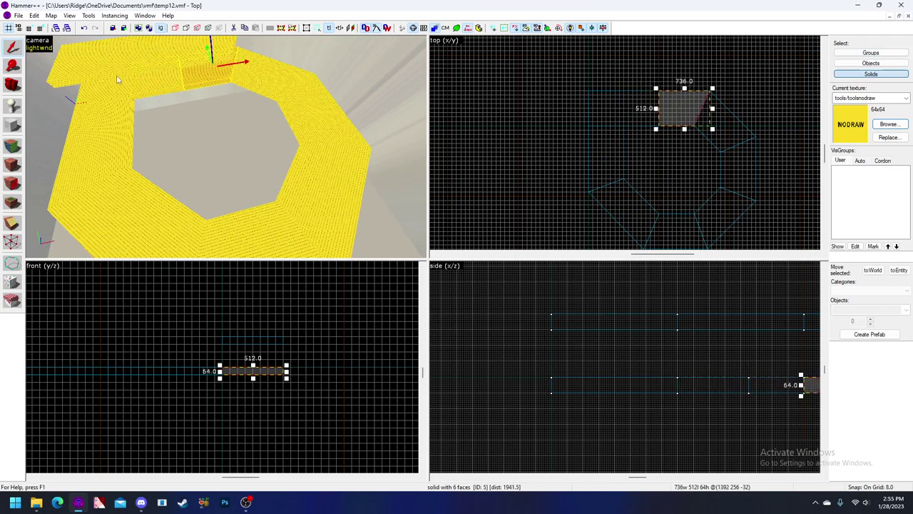
{"action": "left_click", "coordinate": [117, 78], "text": "ctrl"}
{"action": "left_click", "coordinate": [156, 80], "text": "ctrl"}
{"action": "left_click", "coordinate": [164, 81]}
{"action": "left_click", "coordinate": [192, 80], "text": "ctrl"}
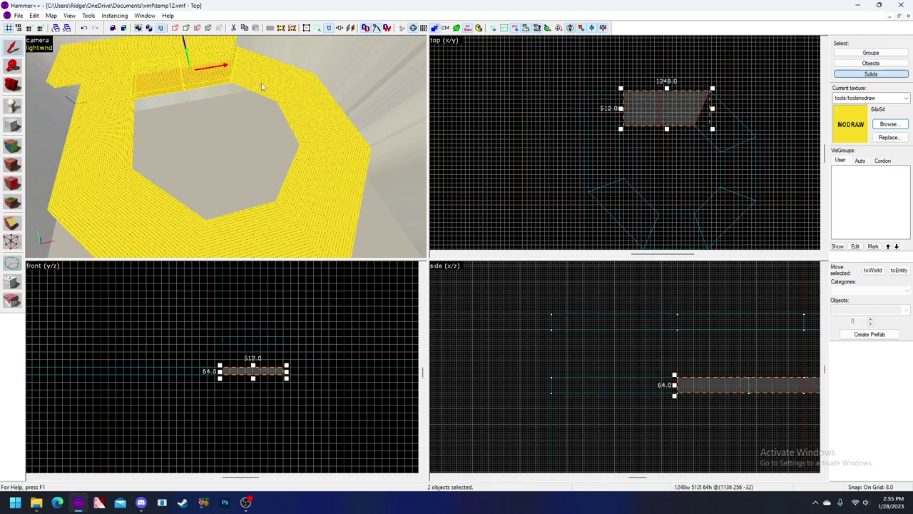
{"action": "left_click", "coordinate": [282, 94], "text": "ctrl"}
{"action": "left_click", "coordinate": [326, 118], "text": "ctrl"}
{"action": "left_click", "coordinate": [326, 164], "text": "ctrl"}
{"action": "left_click", "coordinate": [276, 212], "text": "ctrl"}
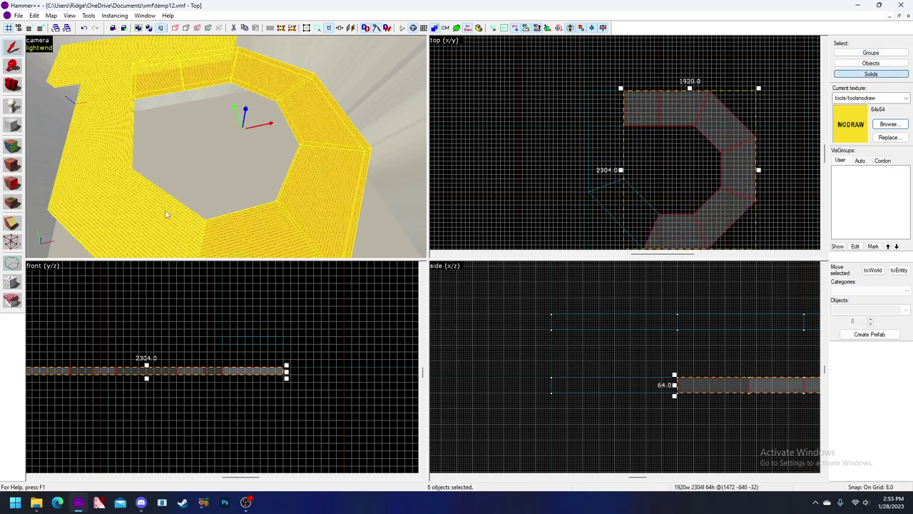
{"action": "left_click", "coordinate": [169, 214], "text": "ctrl"}
{"action": "left_click", "coordinate": [128, 140], "text": "ctrl"}
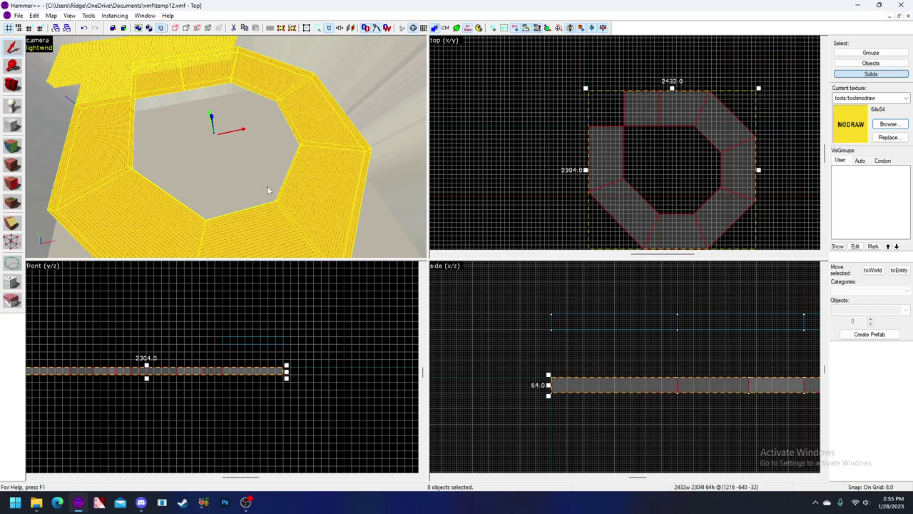
{"action": "key", "text": "Escape"}
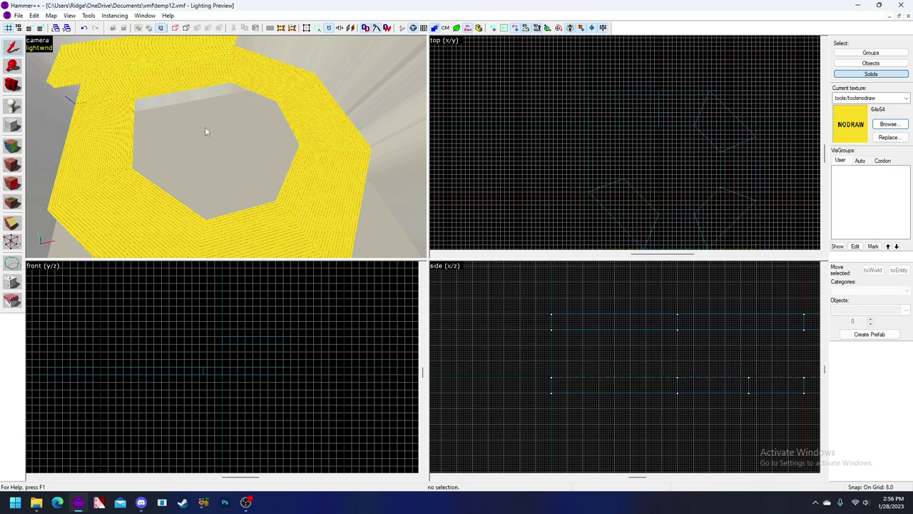
Copy the loop's left-hand block 512 units along X into the central opening, directly beside the original
{"action": "key", "text": "z"}
{"action": "key", "text": "z"}
{"action": "left_click", "coordinate": [131, 123]}
{"action": "scroll", "coordinate": [616, 142], "scroll_direction": "down", "scroll_amount": 1}
{"action": "scroll", "coordinate": [613, 141], "scroll_direction": "up", "scroll_amount": 2}
{"action": "scroll", "coordinate": [642, 114], "scroll_direction": "up", "scroll_amount": 9}
{"action": "left_click_drag", "start_coordinate": [594, 123], "coordinate": [623, 135]}
{"action": "scroll", "coordinate": [631, 109], "scroll_direction": "down", "scroll_amount": 8}
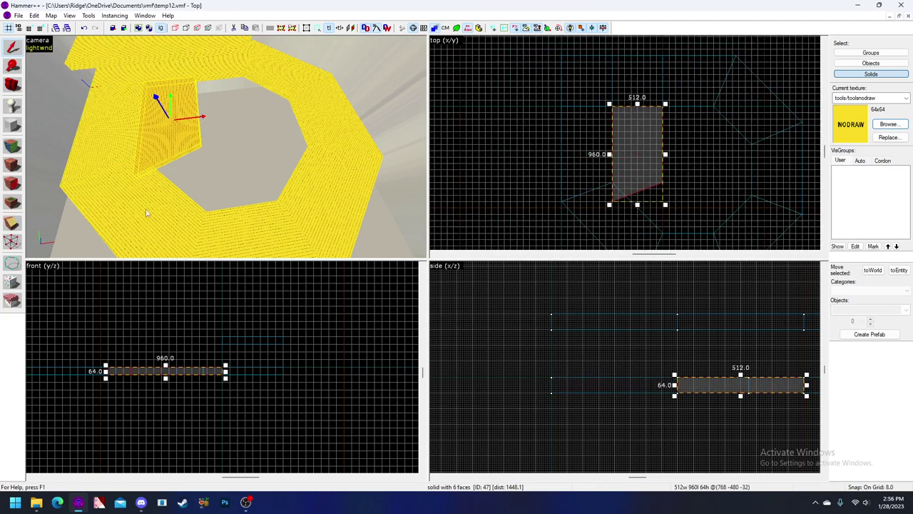
Raise the copied block's lower-left vertex to the third diamond's inner corner and lower its lower-right vertex to the lower block's upper-left corner
{"action": "left_click", "coordinate": [12, 242]}
{"action": "left_click_drag", "start_coordinate": [611, 202], "coordinate": [610, 183]}
{"action": "scroll", "coordinate": [607, 179], "scroll_direction": "up", "scroll_amount": 5}
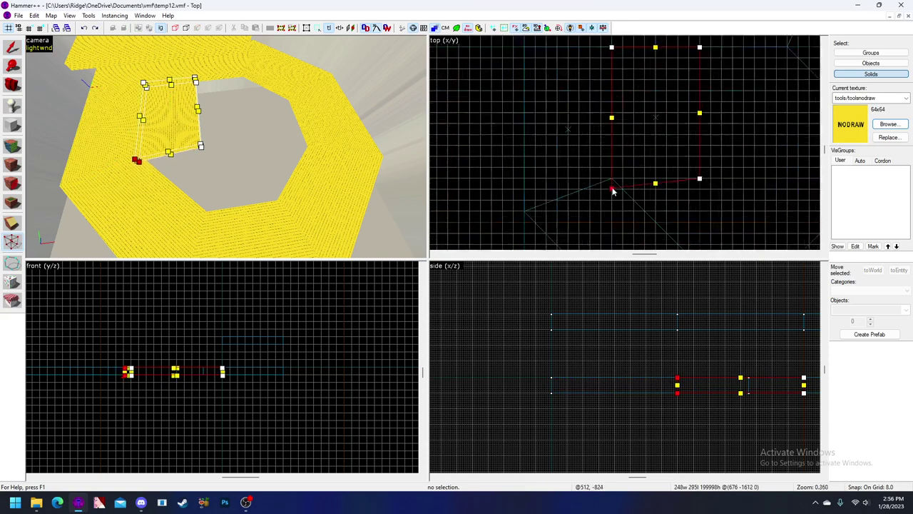
{"action": "scroll", "coordinate": [627, 176], "scroll_direction": "down", "scroll_amount": 5}
{"action": "left_click_drag", "start_coordinate": [669, 175], "coordinate": [668, 215]}
{"action": "scroll", "coordinate": [670, 213], "scroll_direction": "up", "scroll_amount": 8}
{"action": "scroll", "coordinate": [669, 217], "scroll_direction": "down", "scroll_amount": 4}
Copy the reshaped filler block 512 units along X so the copy sits directly beside it in the opening
{"action": "left_click_drag", "start_coordinate": [630, 184], "coordinate": [673, 188], "text": "shift"}
{"action": "scroll", "coordinate": [672, 150], "scroll_direction": "up", "scroll_amount": 7}
{"action": "left_click_drag", "start_coordinate": [669, 138], "coordinate": [642, 120]}
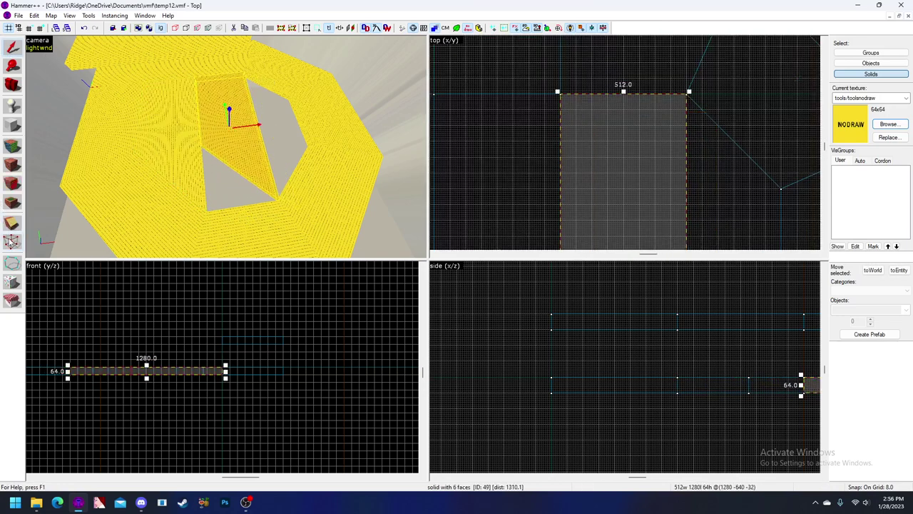
Move the second filler block's two lower vertices onto the upper and lower inner corners of the loop's right-hand block
{"action": "key", "text": "shift+v"}
{"action": "scroll", "coordinate": [597, 199], "scroll_direction": "down", "scroll_amount": 5}
{"action": "scroll", "coordinate": [621, 157], "scroll_direction": "up", "scroll_amount": 8}
{"action": "left_click_drag", "start_coordinate": [584, 244], "coordinate": [628, 134]}
{"action": "scroll", "coordinate": [659, 118], "scroll_direction": "down", "scroll_amount": 7}
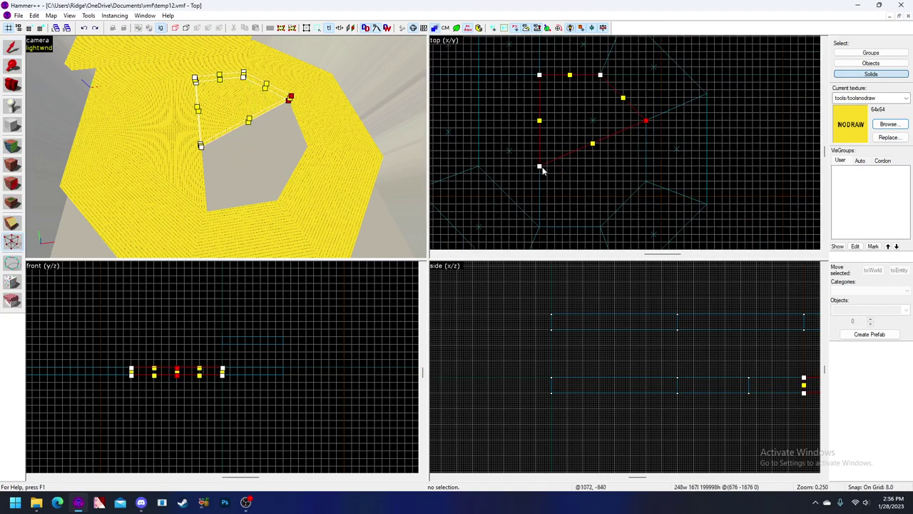
{"action": "left_click_drag", "start_coordinate": [539, 169], "coordinate": [678, 187]}
{"action": "scroll", "coordinate": [623, 179], "scroll_direction": "up", "scroll_amount": 7}
{"action": "scroll", "coordinate": [678, 186], "scroll_direction": "down", "scroll_amount": 9}
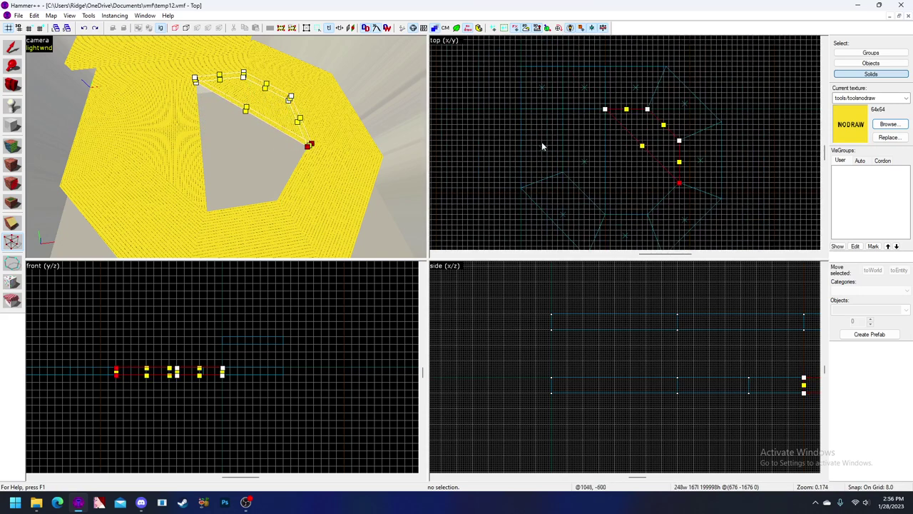
Copy the second filler block toward the lower left and move the copy's bottom vertex to the lower block's upper-left corner
{"action": "left_click", "coordinate": [12, 47]}
{"action": "left_click_drag", "start_coordinate": [672, 147], "coordinate": [654, 171]}
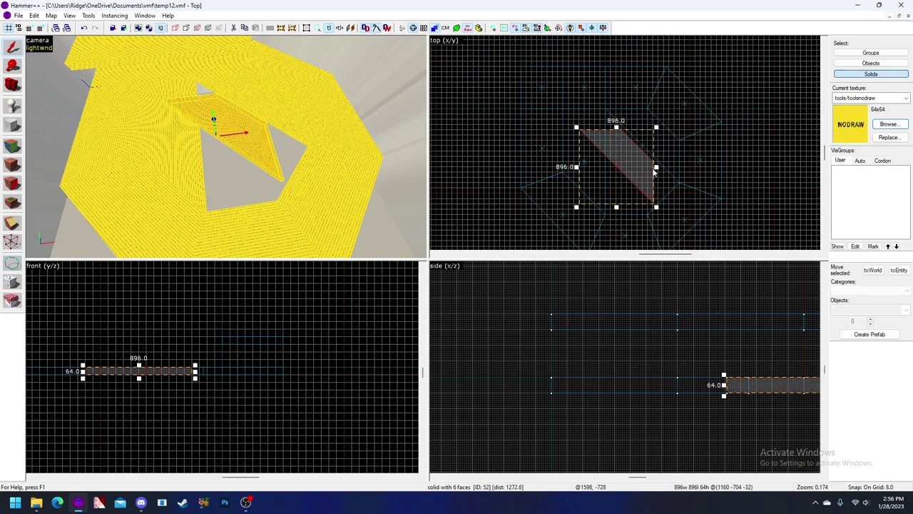
{"action": "left_click", "coordinate": [12, 243]}
{"action": "left_click_drag", "start_coordinate": [655, 205], "coordinate": [605, 217]}
{"action": "scroll", "coordinate": [605, 217], "scroll_direction": "up", "scroll_amount": 9}
{"action": "scroll", "coordinate": [607, 204], "scroll_direction": "down", "scroll_amount": 4}
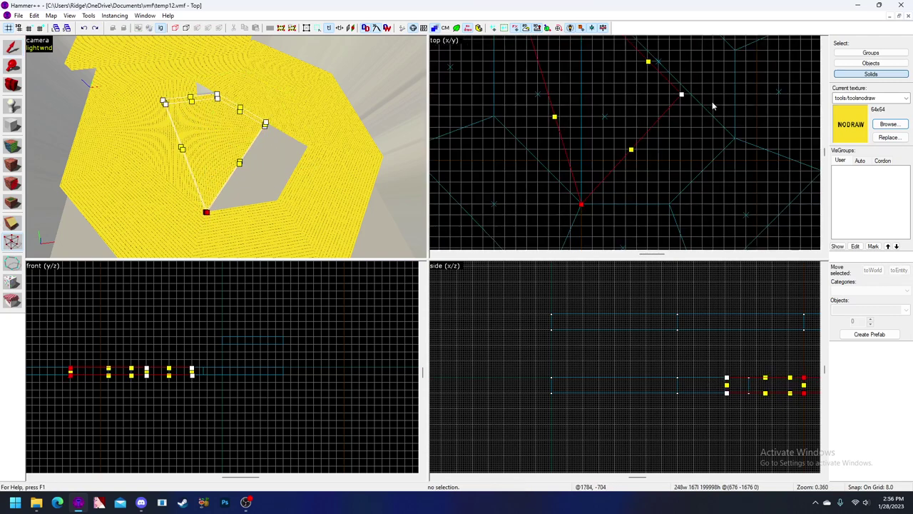
Move the third filler block's remaining vertices onto the surrounding corners so it fills the rest of the opening
{"action": "left_click_drag", "start_coordinate": [681, 97], "coordinate": [671, 199]}
{"action": "scroll", "coordinate": [669, 203], "scroll_direction": "up", "scroll_amount": 2}
{"action": "scroll", "coordinate": [660, 221], "scroll_direction": "up", "scroll_amount": 1}
{"action": "scroll", "coordinate": [658, 226], "scroll_direction": "down", "scroll_amount": 7}
{"action": "left_click_drag", "start_coordinate": [627, 121], "coordinate": [715, 190]}
{"action": "scroll", "coordinate": [698, 194], "scroll_direction": "up", "scroll_amount": 9}
{"action": "scroll", "coordinate": [716, 192], "scroll_direction": "down", "scroll_amount": 10}
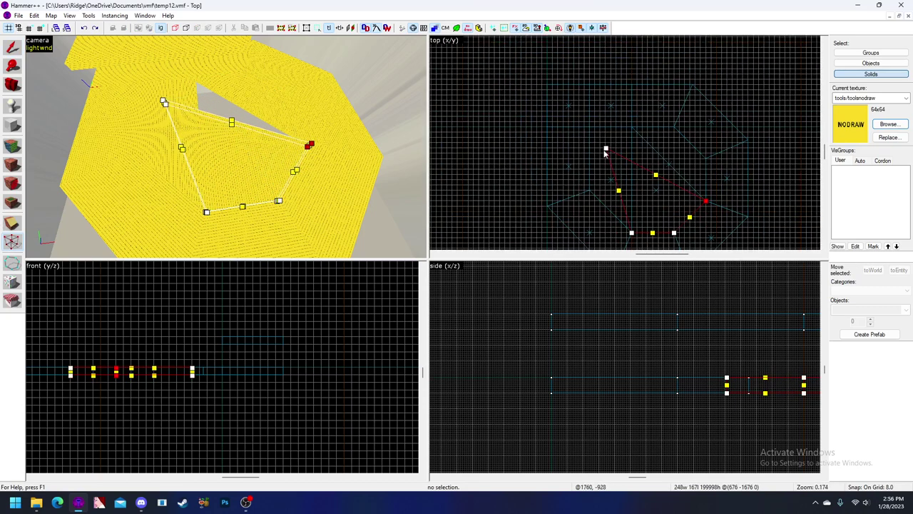
{"action": "left_click_drag", "start_coordinate": [606, 151], "coordinate": [627, 112]}
{"action": "scroll", "coordinate": [631, 132], "scroll_direction": "up", "scroll_amount": 8}
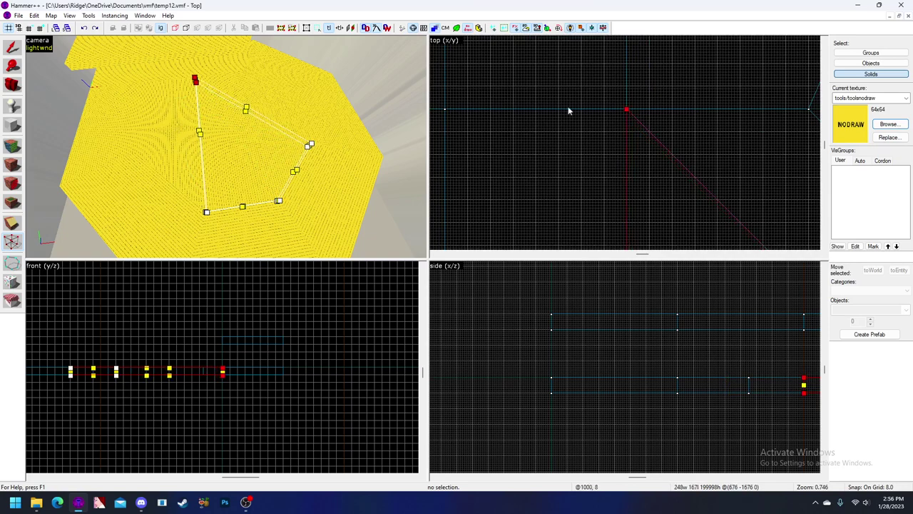
Select the three filler blocks together and open the Face Edit Sheet for all their faces
{"action": "left_click", "coordinate": [12, 48]}
{"action": "left_click", "coordinate": [264, 94], "text": "ctrl"}
{"action": "left_click", "coordinate": [181, 131], "text": "ctrl"}
{"action": "key", "text": "z"}
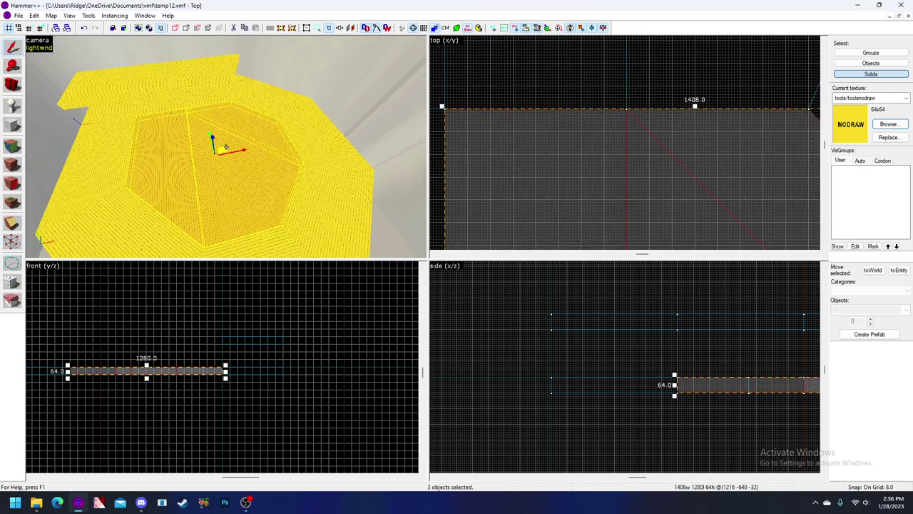
{"action": "key", "text": "shift+a"}
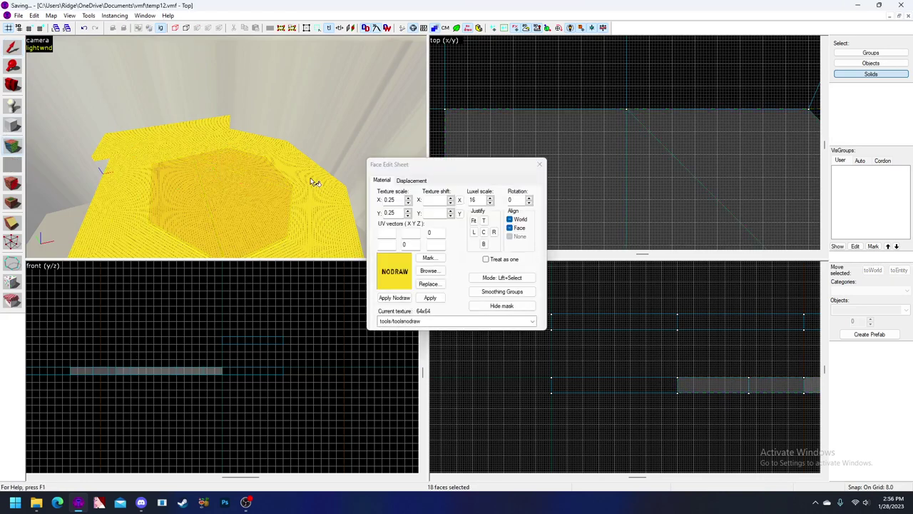
{"action": "key", "text": "z"}
{"action": "key", "text": "w"}
{"action": "key", "text": "z"}
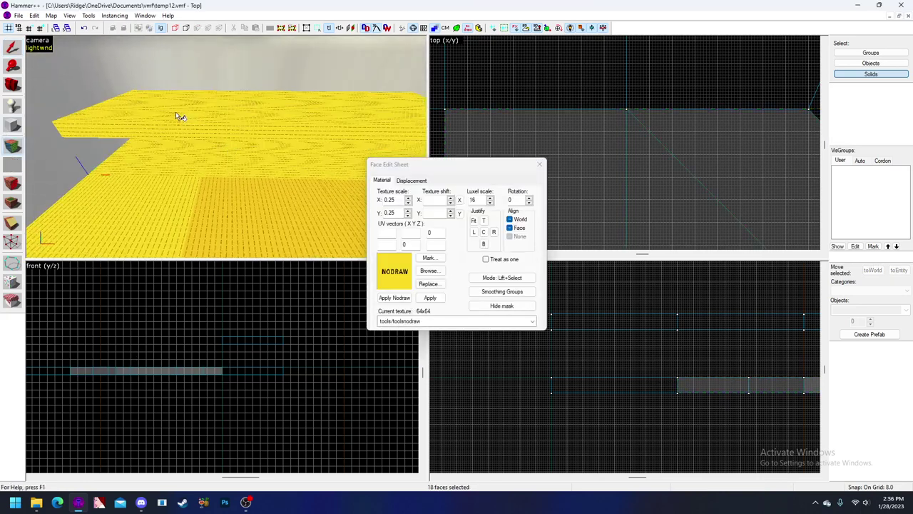
Apply the concrete/road01_ssbump texture to the top face of the end block in the raised row
{"action": "left_click", "coordinate": [176, 112]}
{"action": "key", "text": "z"}
{"action": "key", "text": "w"}
{"action": "left_click", "coordinate": [430, 271]}
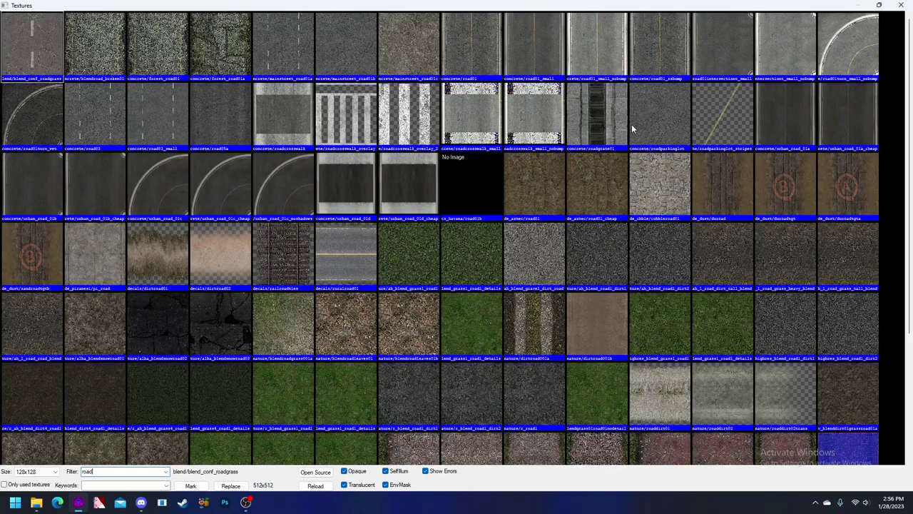
{"action": "double_click", "coordinate": [666, 52]}
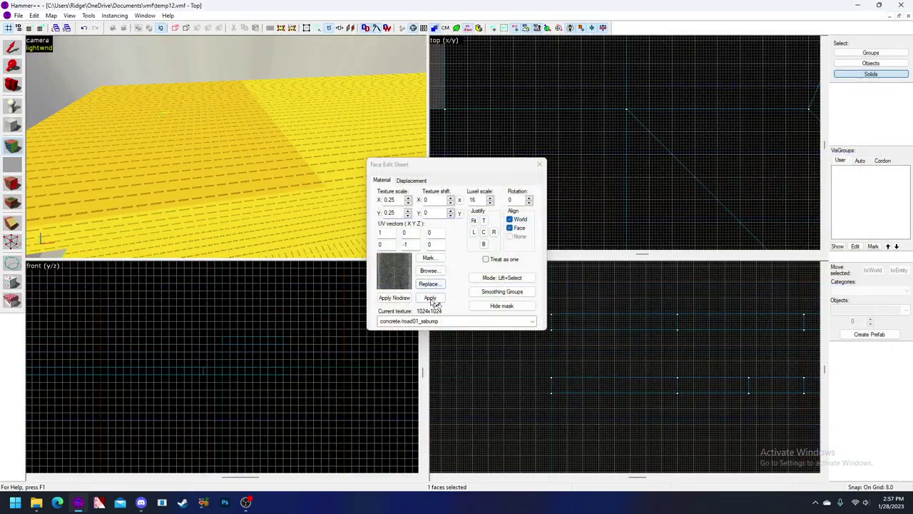
{"action": "left_click", "coordinate": [433, 300]}
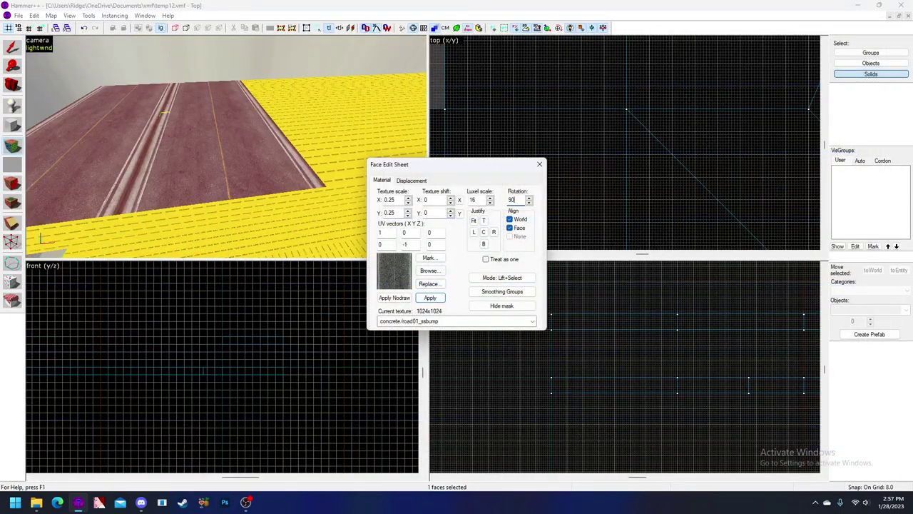
Rotate the road texture to 90 degrees and set its X and Y texture scale to 0.5
{"action": "type", "text": "90"}
{"action": "key", "text": "Return"}
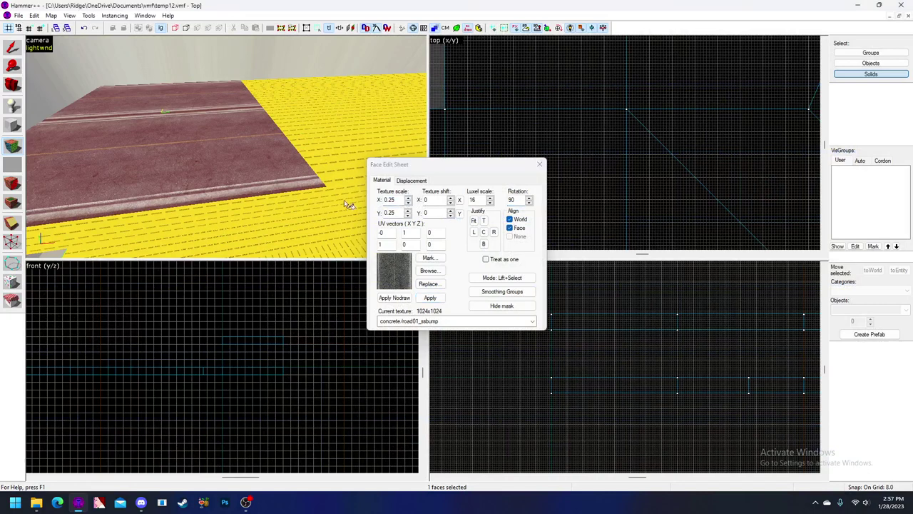
{"action": "double_click", "coordinate": [389, 201]}
{"action": "double_click", "coordinate": [394, 213]}
{"action": "type", "text": ".5"}
{"action": "key", "text": "Return"}
Justify the road texture on the raised end block's top so the road lines up with the face
{"action": "key", "text": "z"}
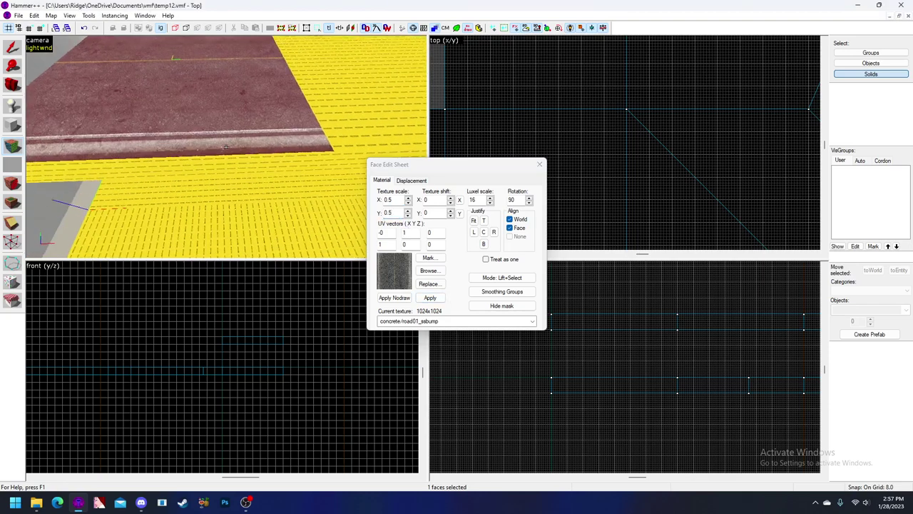
{"action": "key", "text": "z"}
{"action": "left_click", "coordinate": [484, 246]}
{"action": "left_click", "coordinate": [473, 233]}
{"action": "key", "text": "d"}
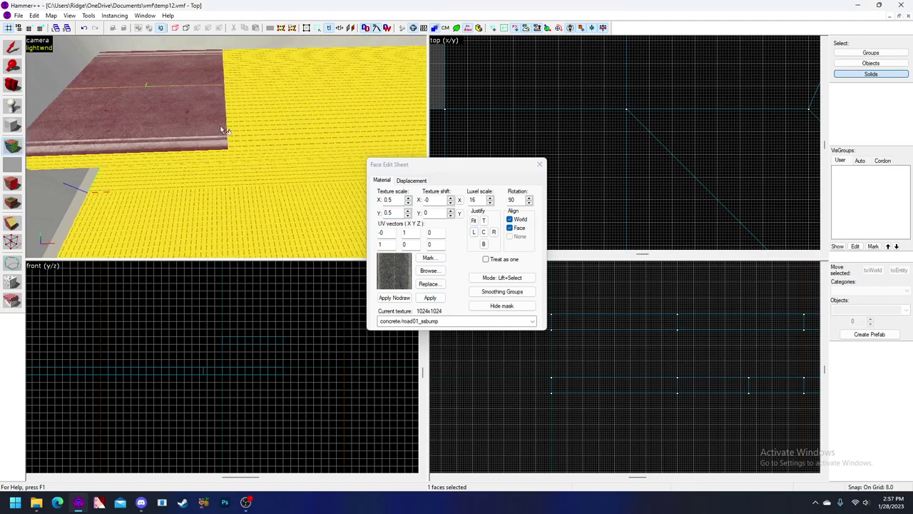
Continue the aligned road texture across the top faces of the other two raised blocks
{"action": "right_click", "coordinate": [268, 101], "text": "alt"}
{"action": "left_click", "coordinate": [269, 99]}
{"action": "right_click", "coordinate": [401, 80]}
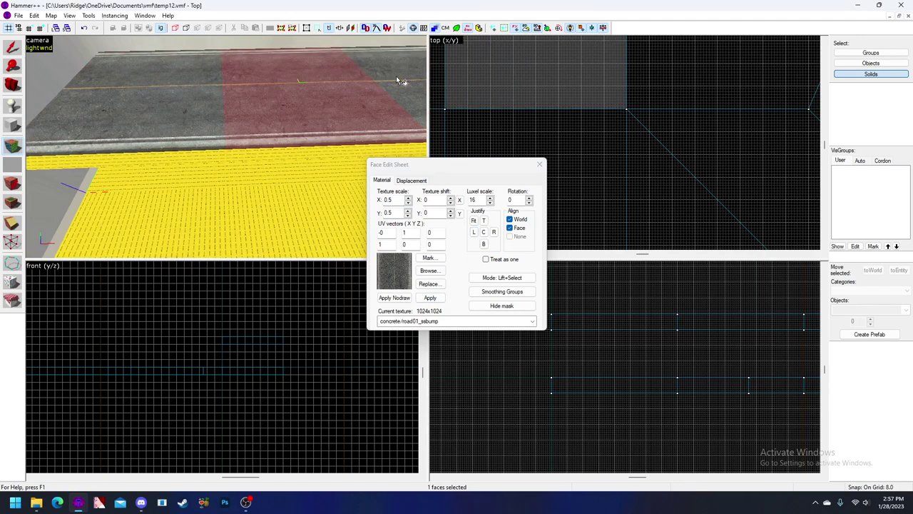
Carry the road texture from the third raised block onto the top face of the loop's upper block
{"action": "key", "text": "z"}
{"action": "left_click", "coordinate": [226, 147]}
{"action": "key", "text": "s"}
{"action": "key", "text": "s"}
{"action": "right_click", "coordinate": [228, 149]}
{"action": "left_click", "coordinate": [239, 88]}
{"action": "right_click", "coordinate": [234, 145]}
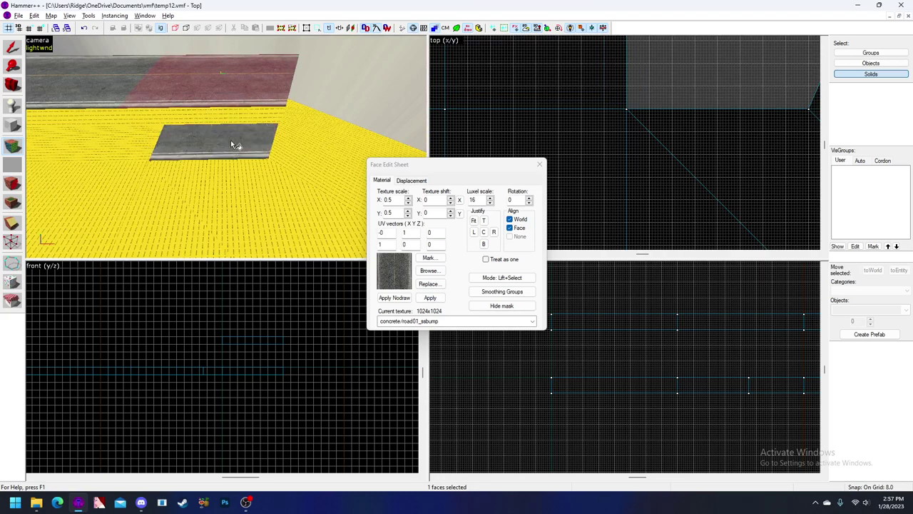
Apply the road texture to the inner side face of the loop's upper block
{"action": "key", "text": "z"}
{"action": "key", "text": "w"}
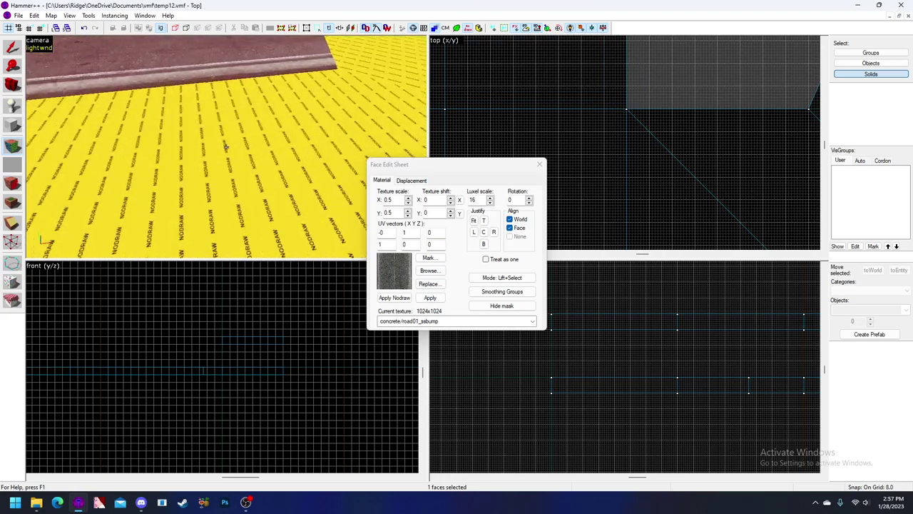
{"action": "key", "text": "w"}
{"action": "key", "text": "z"}
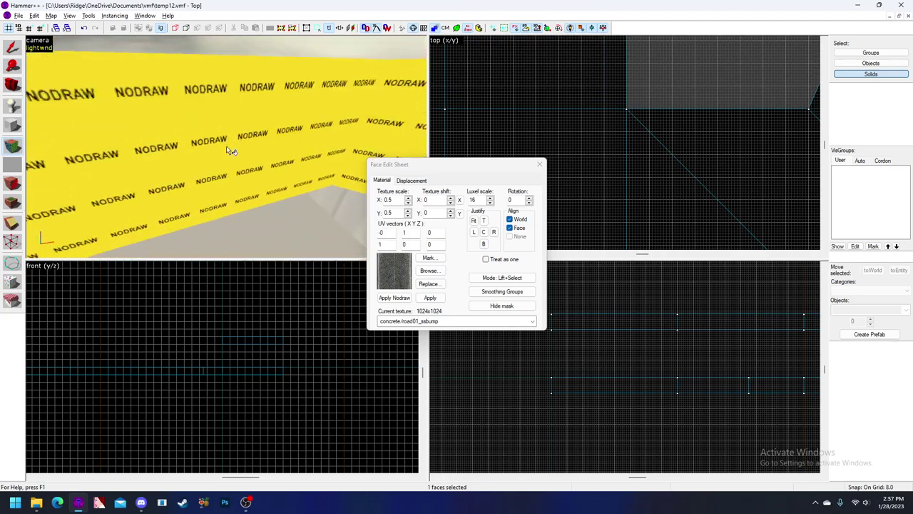
{"action": "right_click", "coordinate": [226, 147]}
{"action": "left_click", "coordinate": [227, 148]}
Wrap the road texture around the inner corner onto the upper-right diagonal block's side and top faces
{"action": "key", "text": "d"}
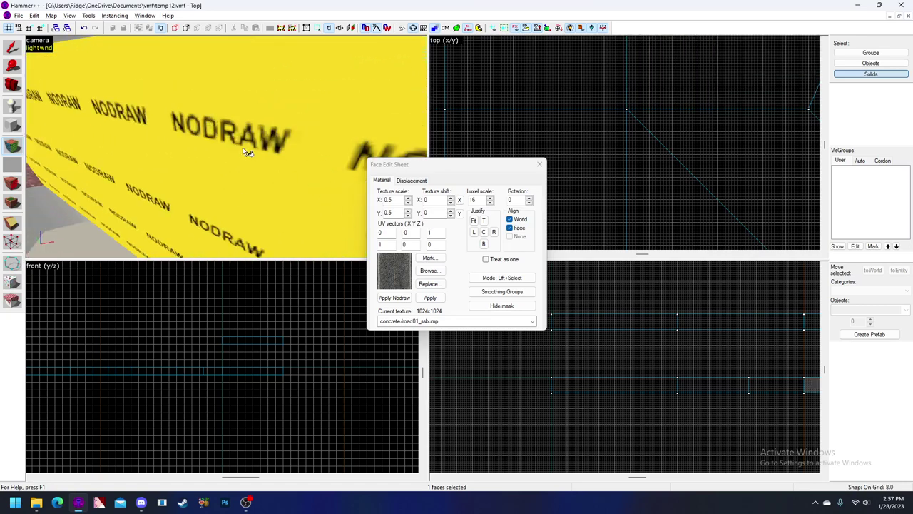
{"action": "key", "text": "s"}
{"action": "key", "text": "z"}
{"action": "right_click", "coordinate": [243, 148], "text": "alt"}
{"action": "left_click", "coordinate": [243, 147]}
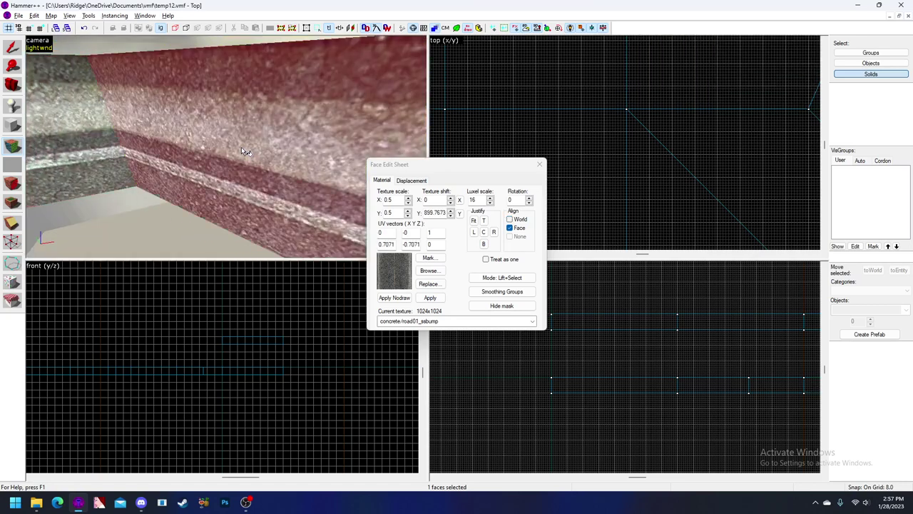
{"action": "key", "text": "z"}
{"action": "right_click", "coordinate": [272, 124], "text": "alt"}
Wrap the road texture from the upper-right diagonal block's inner side onto the loop's right-hand block
{"action": "key", "text": "z"}
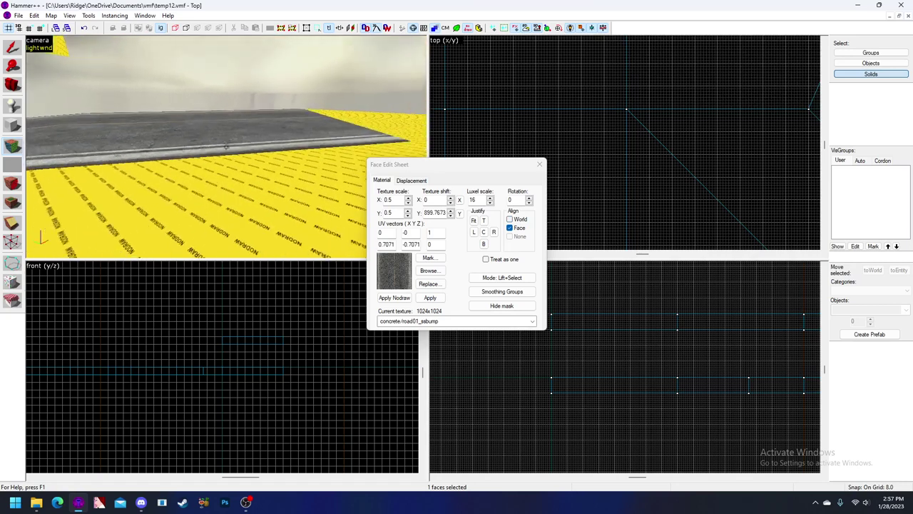
{"action": "left_click", "coordinate": [226, 147]}
{"action": "key", "text": "w"}
{"action": "key", "text": "z"}
{"action": "left_click", "coordinate": [193, 138]}
{"action": "right_click", "coordinate": [251, 139], "text": "alt"}
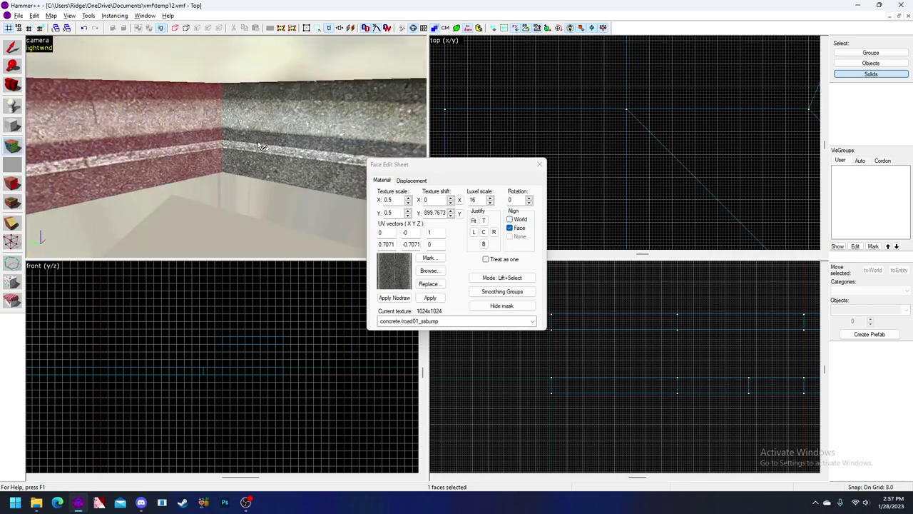
{"action": "key", "text": "z"}
{"action": "key", "text": "w"}
{"action": "key", "text": "z"}
{"action": "key", "text": "z"}
{"action": "key", "text": "w"}
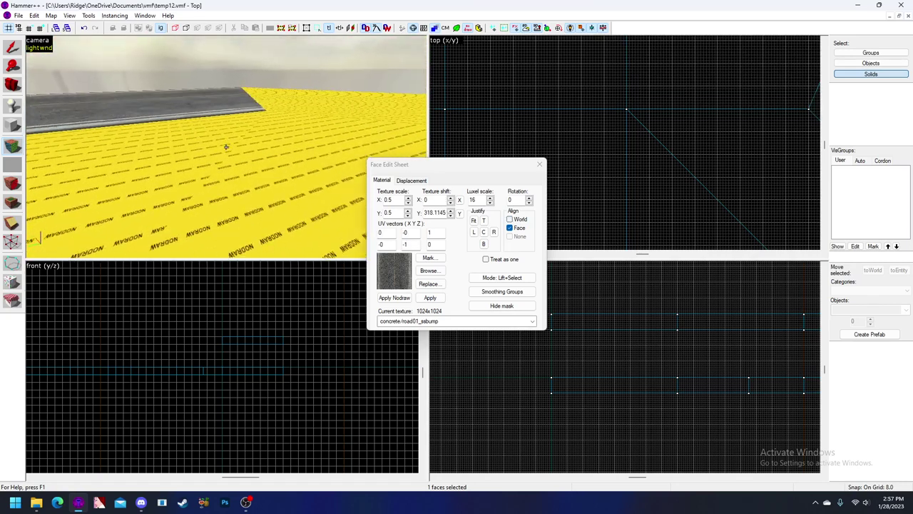
Wrap the road texture from the right-hand block's inner side onto the lower-right diagonal block
{"action": "key", "text": "z"}
{"action": "key", "text": "z"}
{"action": "key", "text": "z"}
{"action": "right_click", "coordinate": [307, 138], "text": "alt"}
{"action": "left_click", "coordinate": [307, 138]}
{"action": "key", "text": "z"}
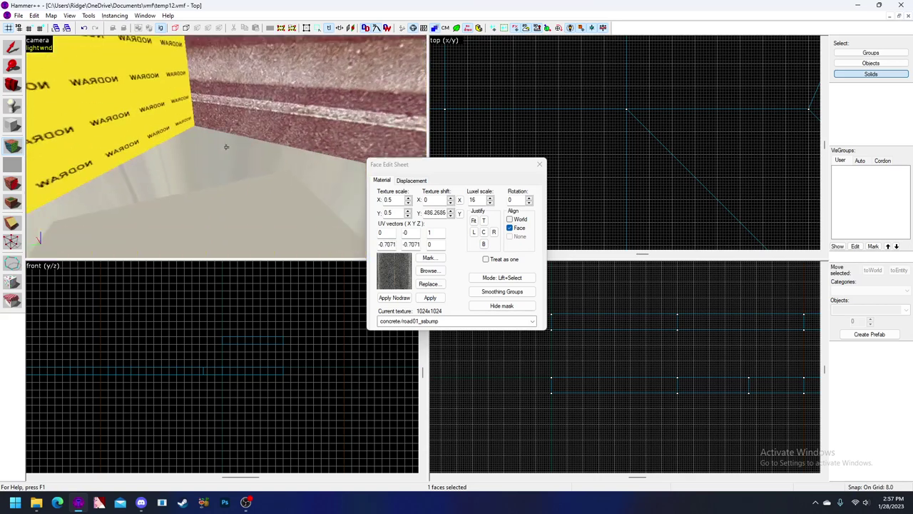
Wrap the road texture from the lower-right diagonal block's inner side onto the loop's lower block
{"action": "key", "text": "w"}
{"action": "key", "text": "z"}
{"action": "right_click", "coordinate": [275, 140], "text": "alt"}
{"action": "left_click", "coordinate": [276, 141]}
{"action": "key", "text": "z"}
{"action": "key", "text": "w"}
{"action": "key", "text": "w"}
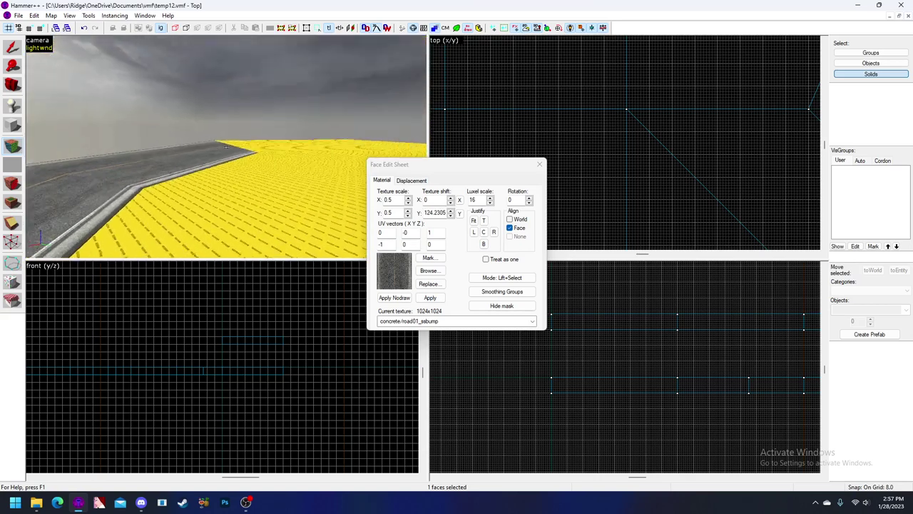
Wrap the road texture from the lower block's inner side onto the lower-left diagonal block
{"action": "key", "text": "z"}
{"action": "key", "text": "z"}
{"action": "key", "text": "z"}
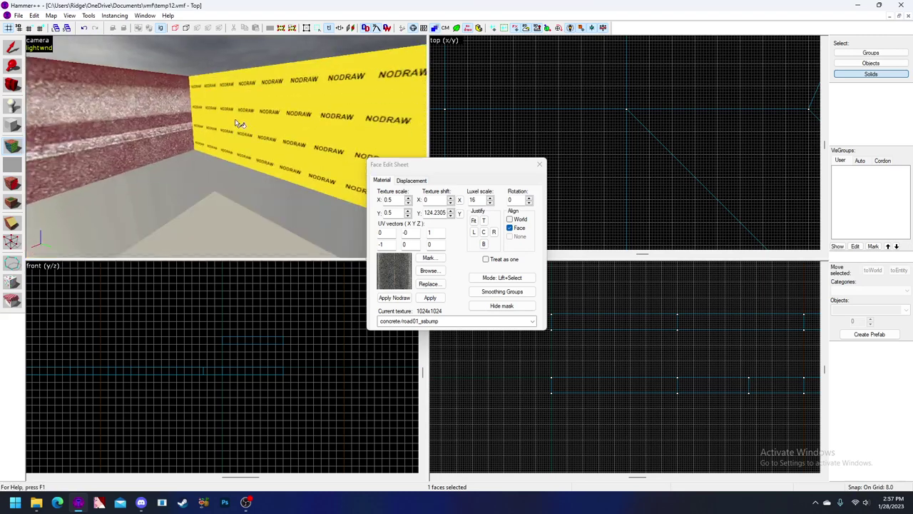
{"action": "key", "text": "z"}
{"action": "key", "text": "w"}
{"action": "key", "text": "z"}
{"action": "right_click", "coordinate": [199, 116], "text": "alt"}
{"action": "left_click", "coordinate": [200, 117]}
{"action": "key", "text": "z"}
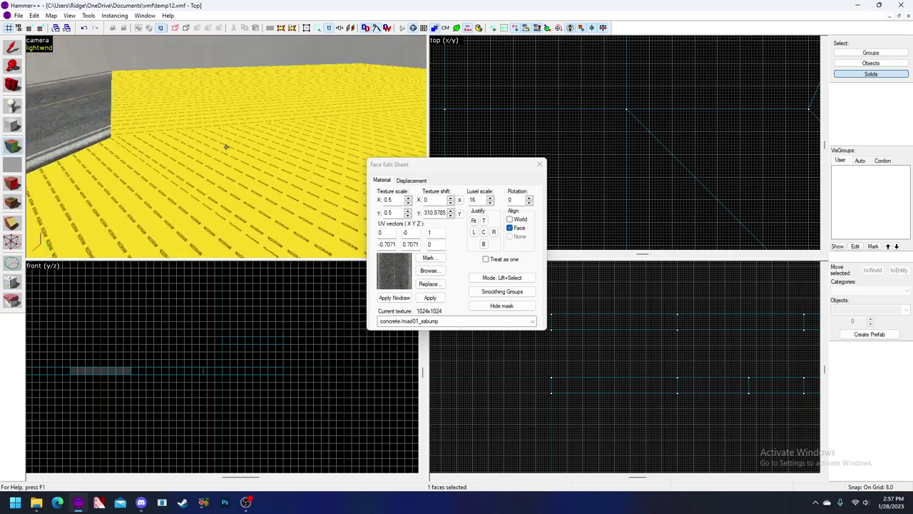
Finish the road by wrapping the texture from the lower-left diagonal block onto the loop's left-hand side
{"action": "key", "text": "w"}
{"action": "key", "text": "z"}
{"action": "right_click", "coordinate": [249, 149], "text": "alt"}
{"action": "left_click", "coordinate": [249, 149]}
{"action": "key", "text": "z"}
{"action": "key", "text": "z"}
{"action": "right_click", "coordinate": [224, 129], "text": "alt"}
{"action": "left_click", "coordinate": [224, 129]}
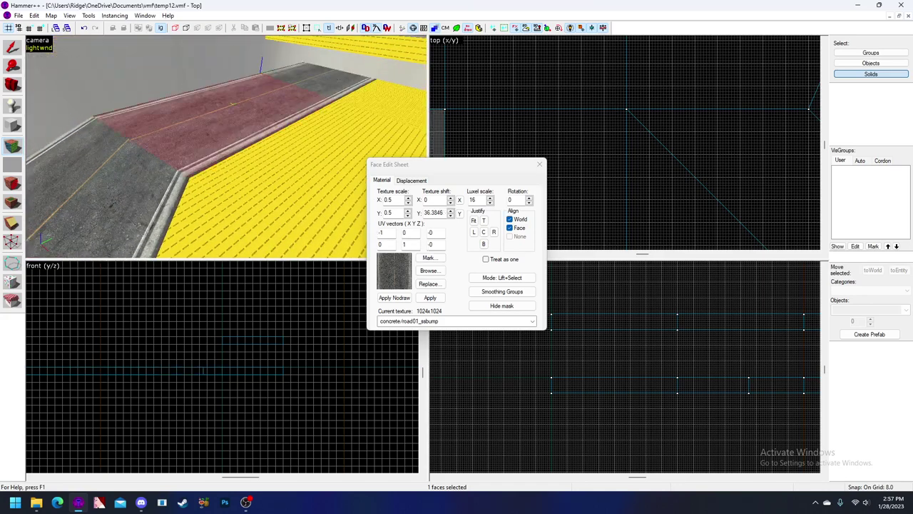
Select all the nodraw top faces that fill the area inside the road loop
{"action": "key", "text": "z"}
{"action": "key", "text": "z"}
{"action": "left_click", "coordinate": [257, 181]}
{"action": "right_click", "coordinate": [252, 146]}
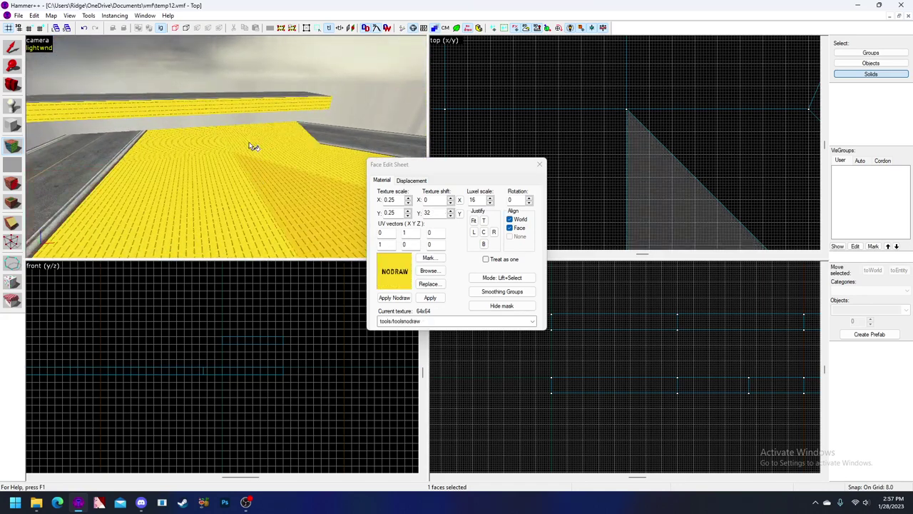
{"action": "key", "text": "z"}
{"action": "key", "text": "z"}
{"action": "left_click", "coordinate": [203, 136]}
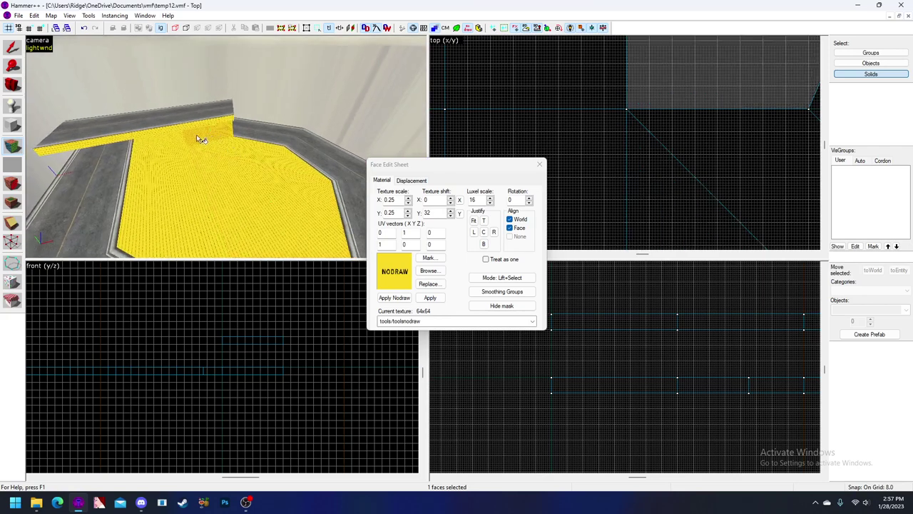
{"action": "left_click", "coordinate": [172, 140], "text": "ctrl"}
{"action": "left_click", "coordinate": [172, 178], "text": "ctrl"}
{"action": "left_click", "coordinate": [255, 156], "text": "ctrl"}
Filter the textures by "conf" and apply blend/blend_conf_dirtgrass to the selected infill faces
{"action": "key", "text": "Left"}
{"action": "left_click", "coordinate": [428, 271]}
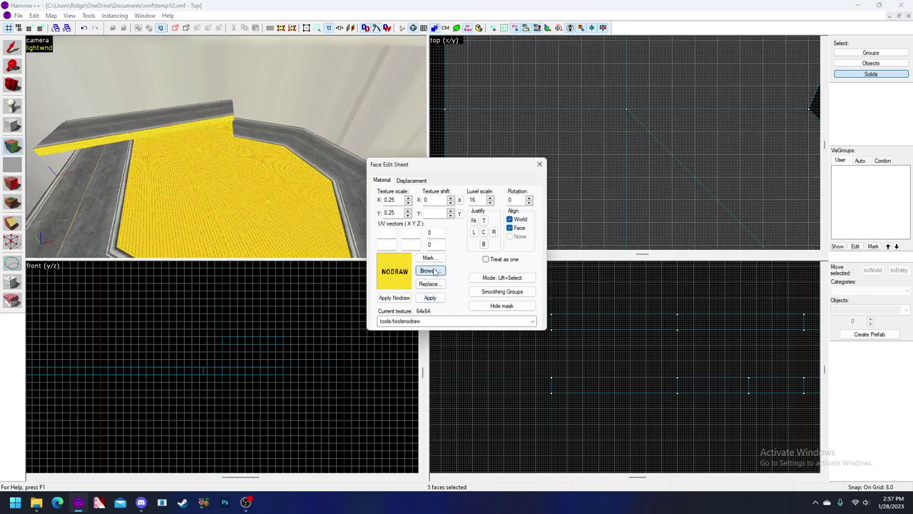
{"action": "type", "text": "onf"}
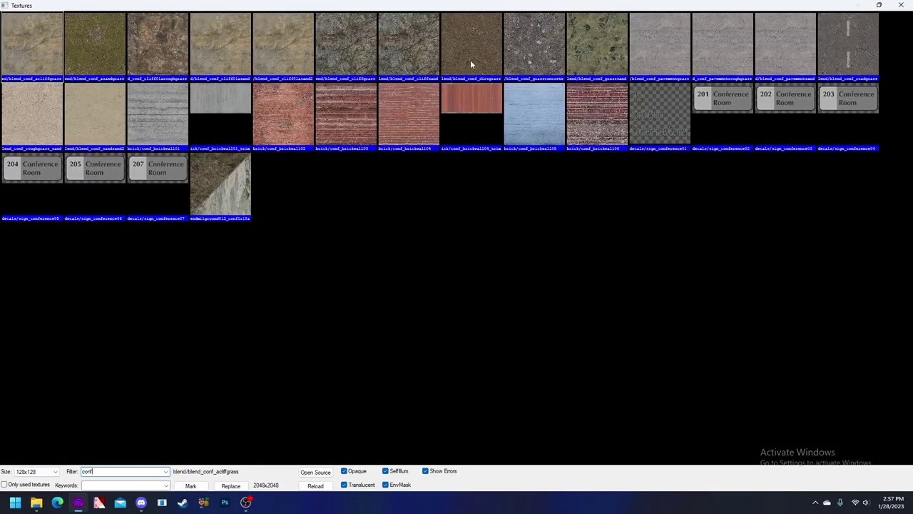
{"action": "double_click", "coordinate": [470, 64]}
{"action": "left_click", "coordinate": [430, 297]}
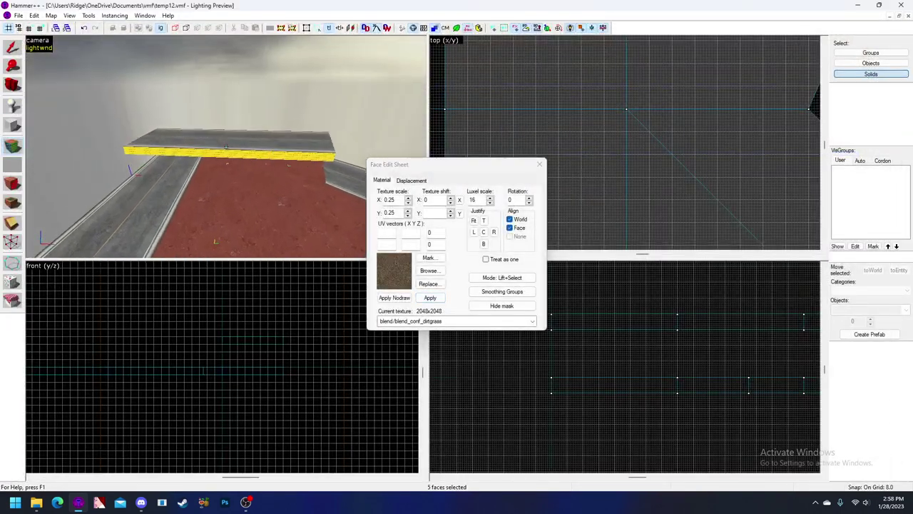
Apply the concrete/offtrima trim texture to the side face of the raised row's end block
{"action": "key", "text": "w"}
{"action": "key", "text": "z"}
{"action": "left_click", "coordinate": [212, 145]}
{"action": "left_click", "coordinate": [437, 273]}
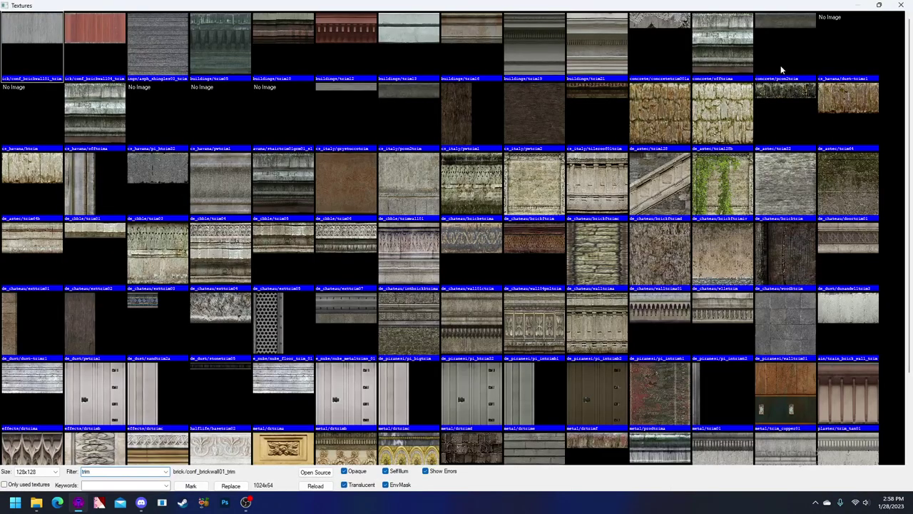
{"action": "double_click", "coordinate": [735, 62]}
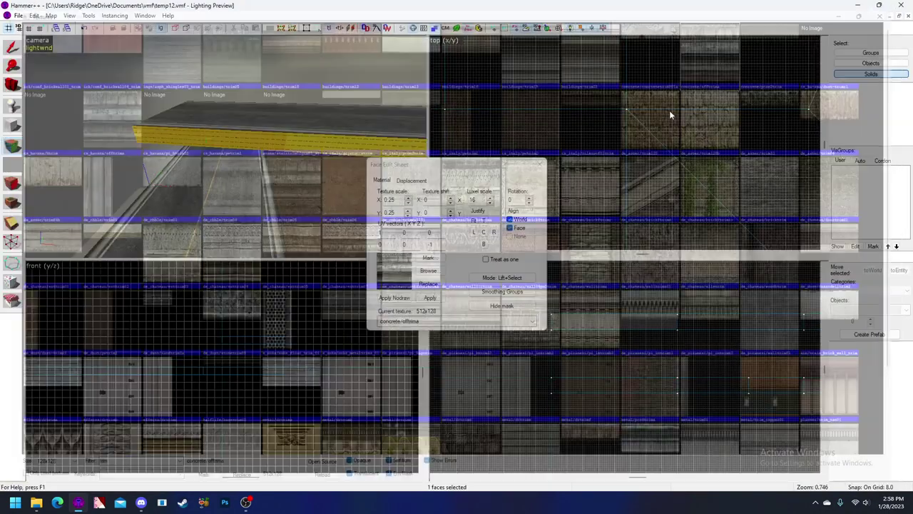
{"action": "left_click", "coordinate": [433, 299]}
Set the trim texture's X and Y scale to 0.5 and fit it within the raised block's side face
{"action": "key", "text": "a"}
{"action": "key", "text": "w"}
{"action": "left_click_drag", "start_coordinate": [400, 201], "coordinate": [376, 204]}
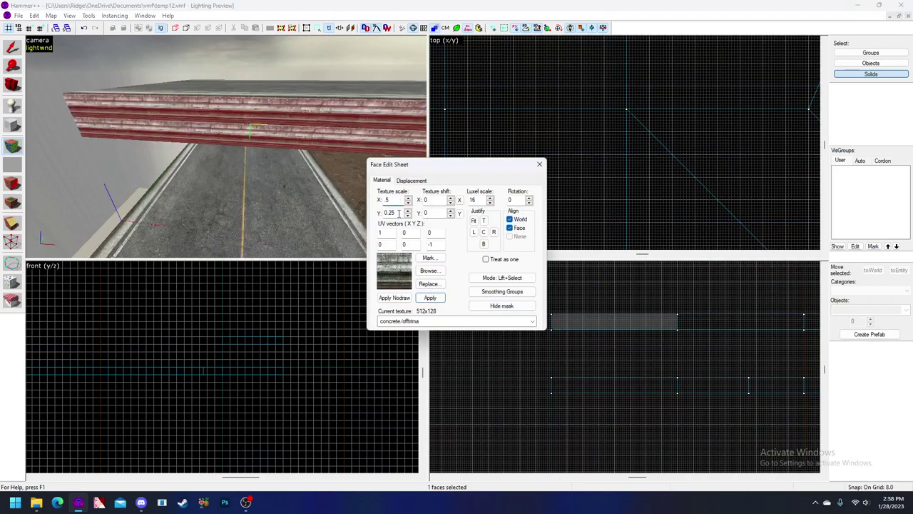
{"action": "left_click_drag", "start_coordinate": [397, 213], "coordinate": [385, 217]}
{"action": "type", "text": ".5"}
{"action": "key", "text": "Return"}
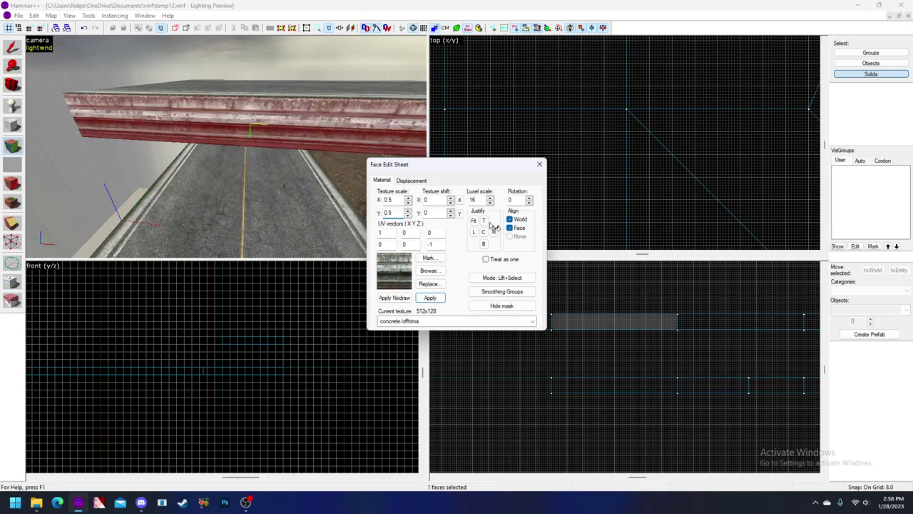
{"action": "key", "text": "z"}
{"action": "key", "text": "z"}
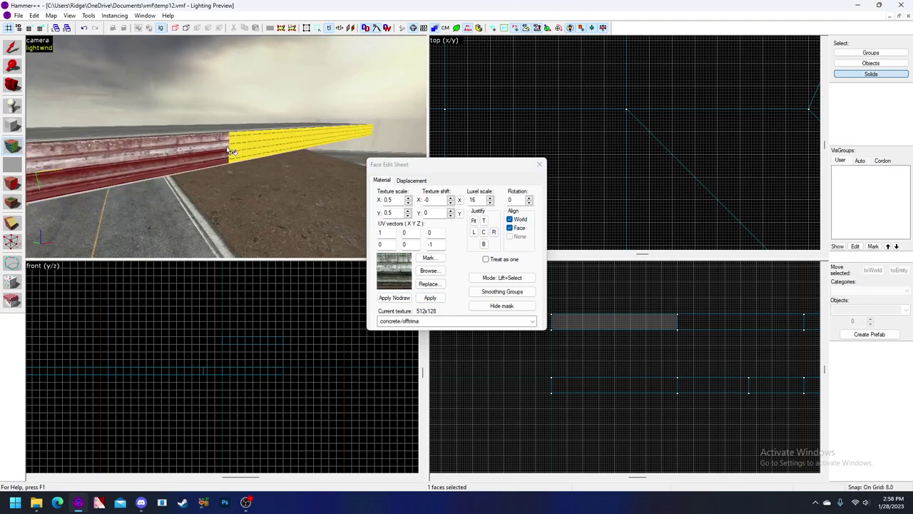
Continue the trim texture along the rest of the raised row's side and across its opposite side faces
{"action": "left_click", "coordinate": [279, 137]}
{"action": "left_click", "coordinate": [351, 134]}
{"action": "key", "text": "z"}
{"action": "key", "text": "w"}
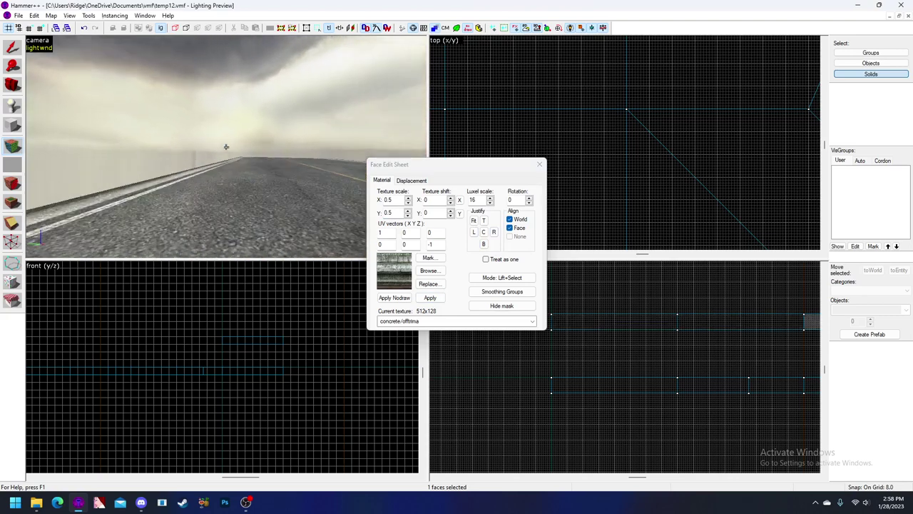
{"action": "key", "text": "z"}
{"action": "right_click", "coordinate": [120, 140]}
{"action": "right_click", "coordinate": [227, 144]}
{"action": "right_click", "coordinate": [349, 141]}
{"action": "key", "text": "z"}
Leave face editing and return to the Selection tool with nothing selected
{"action": "left_click", "coordinate": [226, 147]}
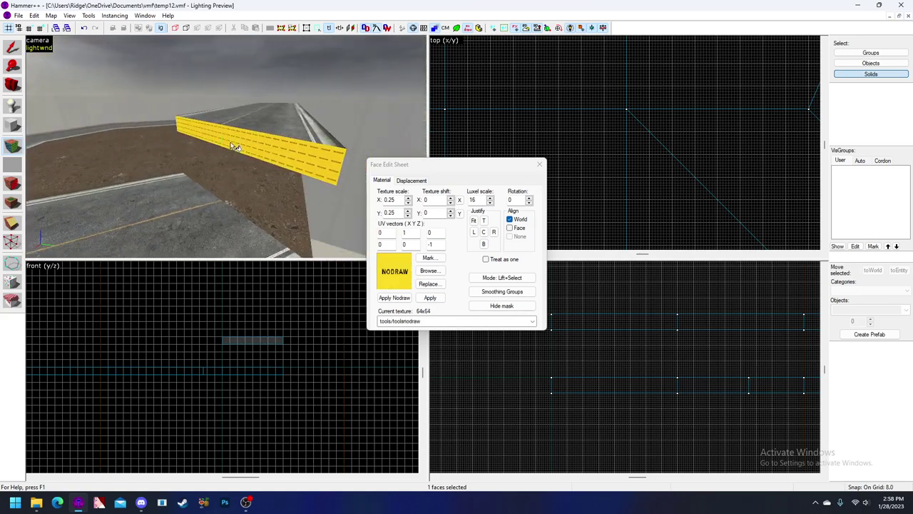
{"action": "key", "text": "w"}
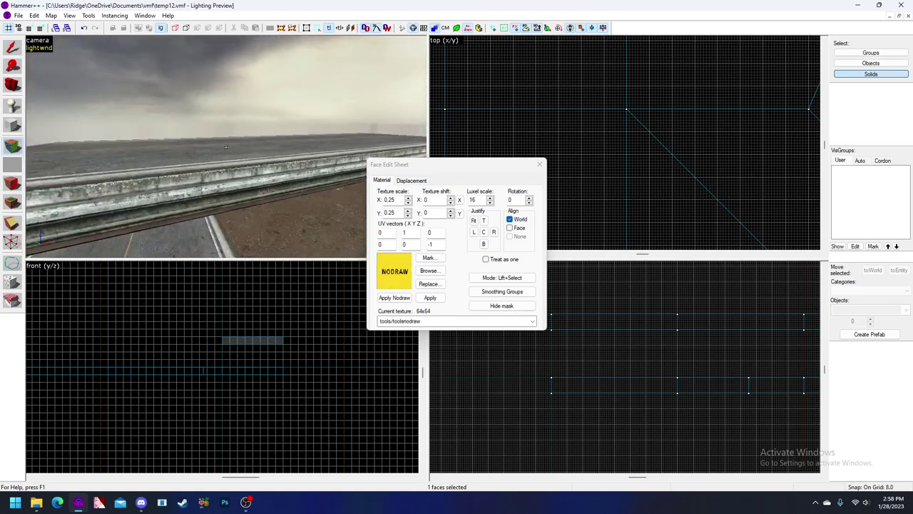
{"action": "key", "text": "z"}
{"action": "key", "text": "z"}
{"action": "key", "text": "w"}
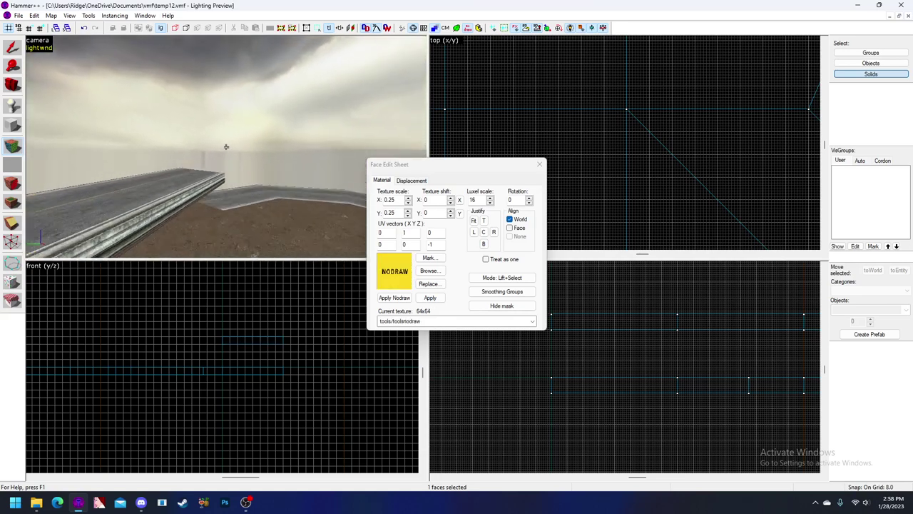
{"action": "key", "text": "d"}
{"action": "key", "text": "shift+s"}
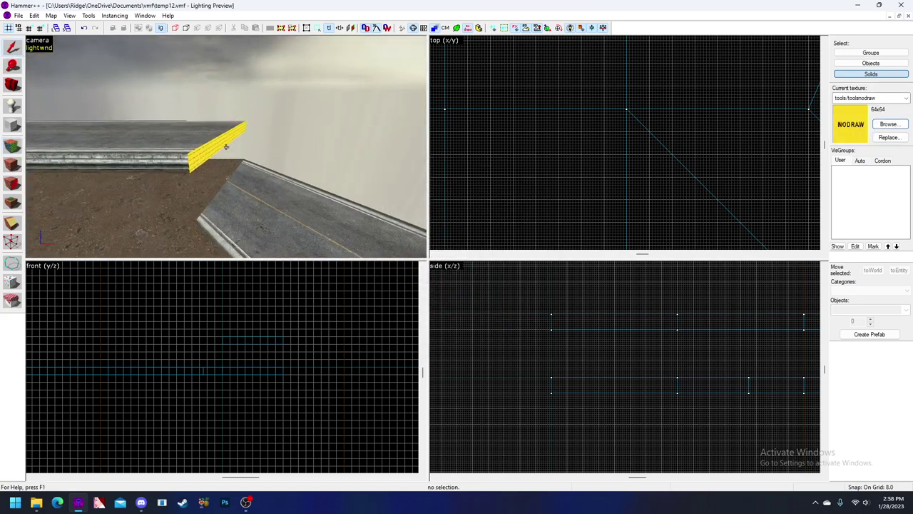
Start face editing and select the top faces of the dirt infill and of the adjoining straight road block
{"action": "key", "text": "s"}
{"action": "left_click", "coordinate": [12, 145]}
{"action": "key", "text": "z"}
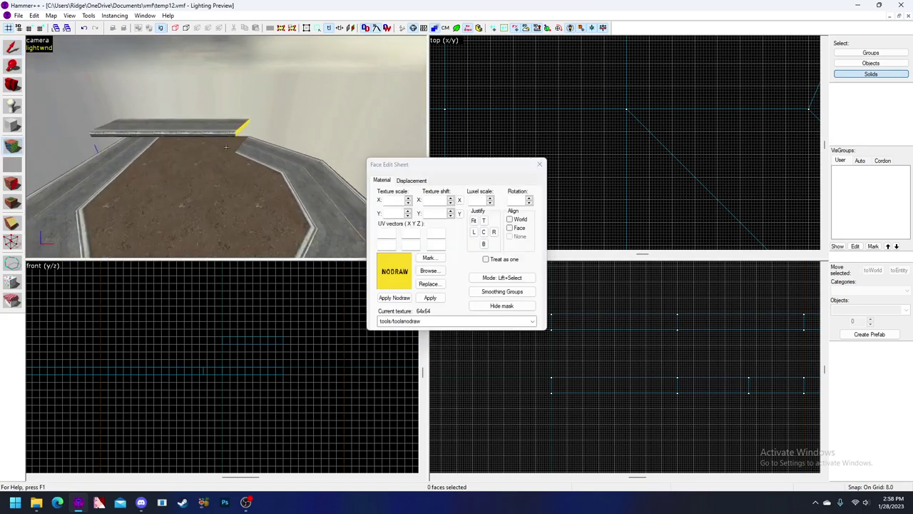
{"action": "key", "text": "z"}
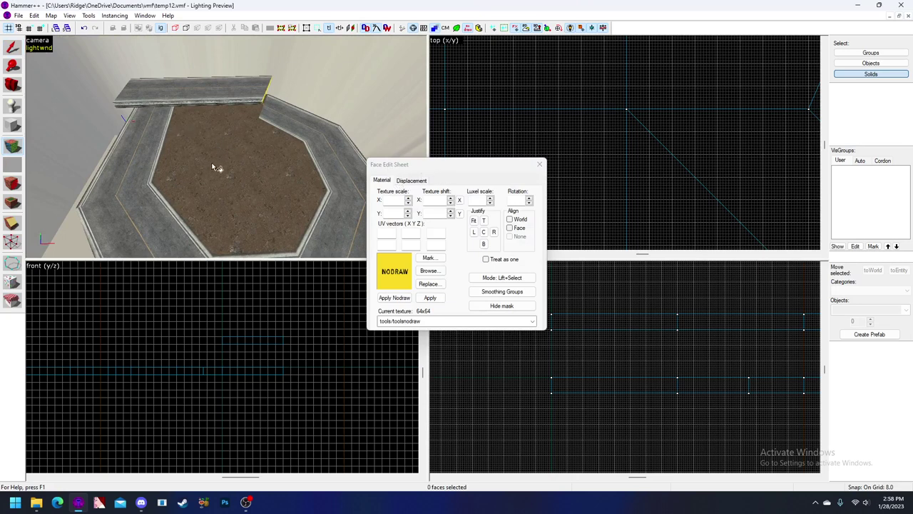
{"action": "left_click", "coordinate": [153, 119]}
{"action": "left_click", "coordinate": [197, 115], "text": "ctrl"}
{"action": "left_click", "coordinate": [229, 117], "text": "ctrl"}
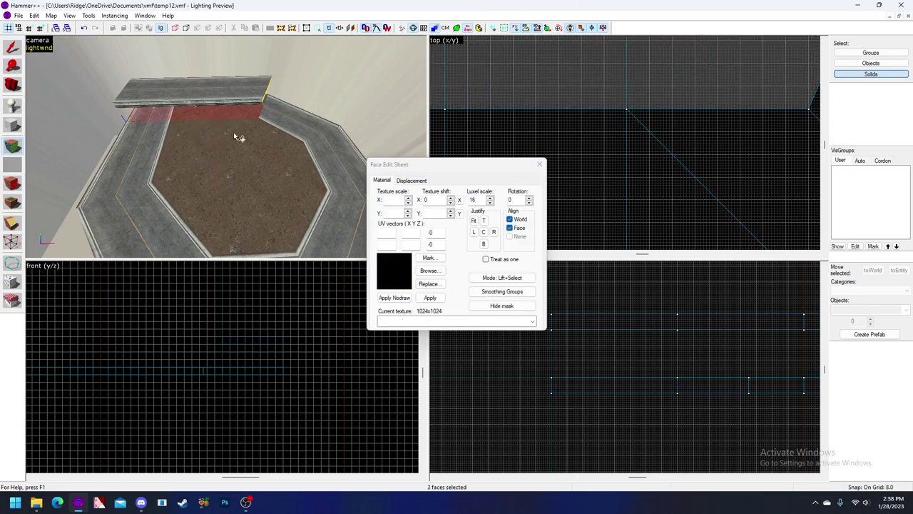
{"action": "left_click", "coordinate": [235, 133], "text": "ctrl"}
{"action": "left_click", "coordinate": [267, 134], "text": "ctrl"}
{"action": "left_click", "coordinate": [199, 149], "text": "ctrl"}
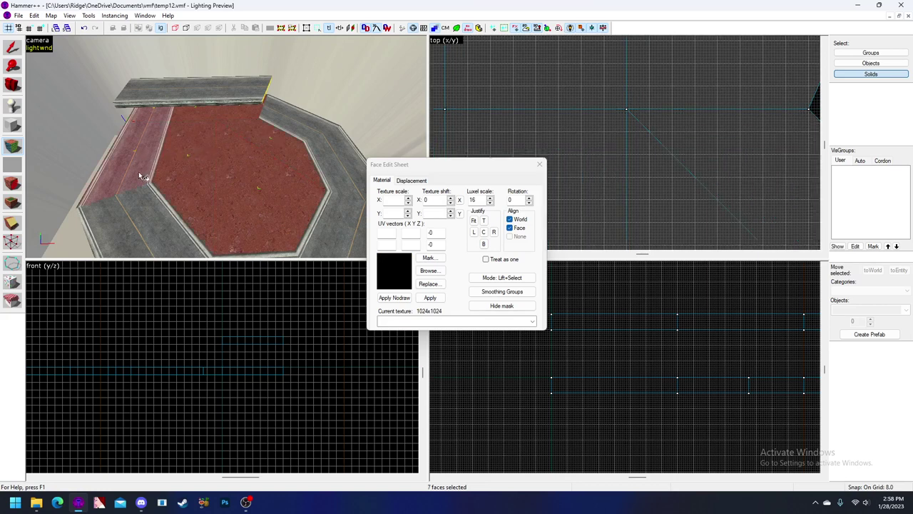
Add the top faces of the remaining lower road loop blocks to the face selection
{"action": "left_click", "coordinate": [154, 206], "text": "ctrl"}
{"action": "scroll", "coordinate": [187, 174], "scroll_direction": "down", "scroll_amount": 2}
{"action": "left_click", "coordinate": [261, 246], "text": "ctrl"}
{"action": "left_click", "coordinate": [309, 227], "text": "ctrl"}
{"action": "left_click", "coordinate": [321, 170], "text": "ctrl"}
{"action": "left_click", "coordinate": [298, 127], "text": "ctrl"}
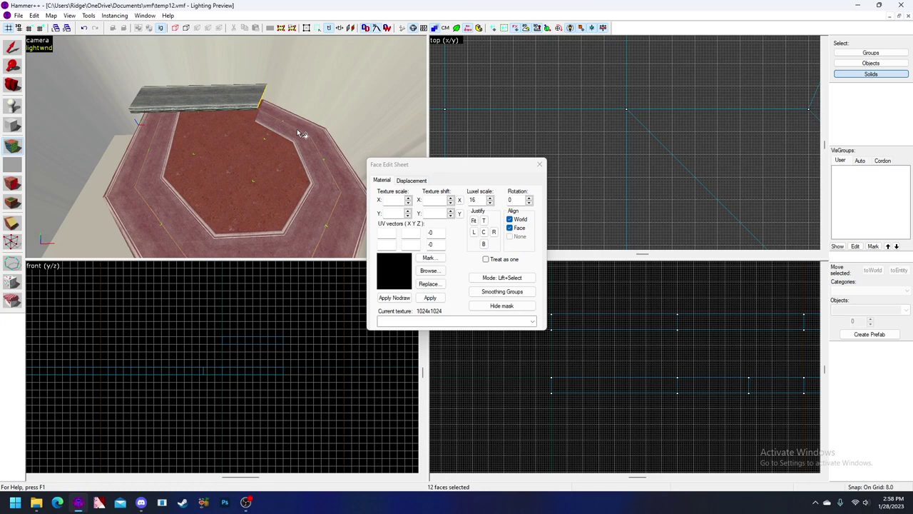
Add the top faces of the raised row's three blocks to the face selection
{"action": "key", "text": "z"}
{"action": "key", "text": "w"}
{"action": "key", "text": "z"}
{"action": "left_click", "coordinate": [226, 147], "text": "ctrl"}
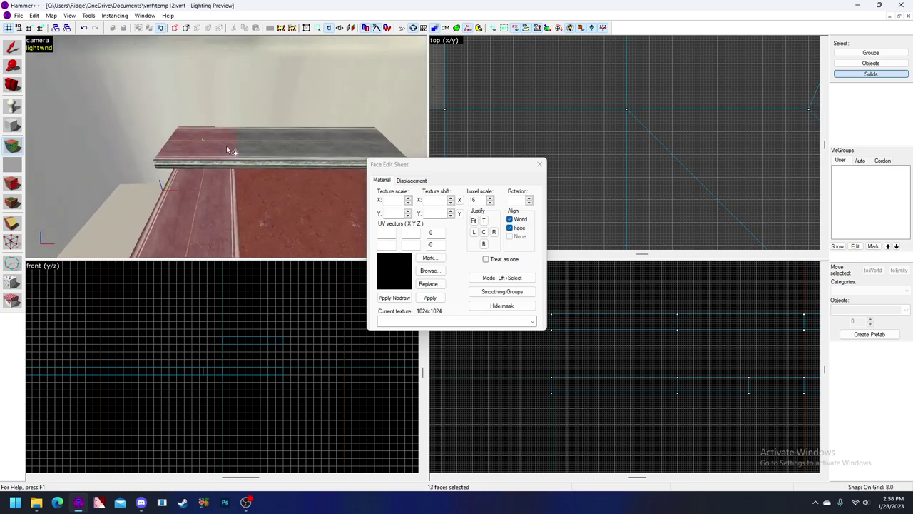
{"action": "left_click", "coordinate": [263, 143], "text": "ctrl"}
{"action": "left_click", "coordinate": [325, 152], "text": "ctrl"}
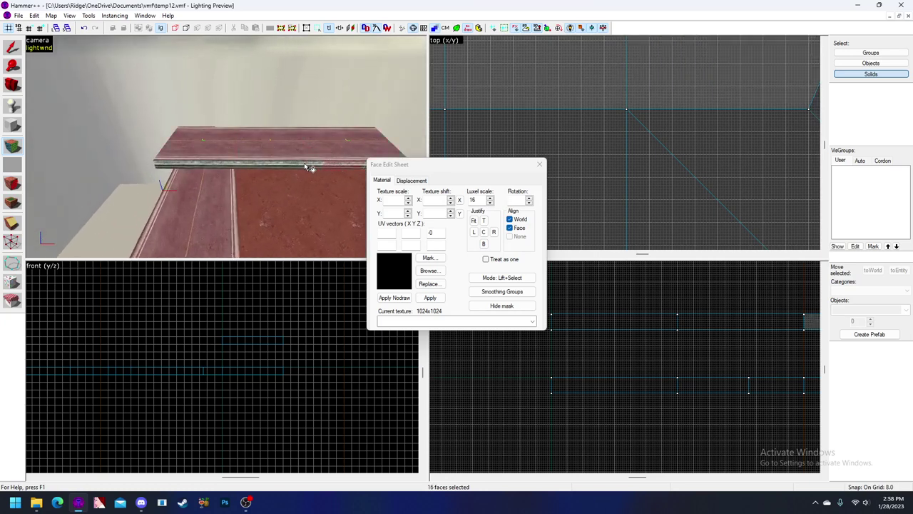
Add the trimmed side faces and the underside faces of the raised row to the face selection
{"action": "left_click", "coordinate": [314, 163], "text": "ctrl"}
{"action": "left_click", "coordinate": [224, 167], "text": "ctrl"}
{"action": "key", "text": "z"}
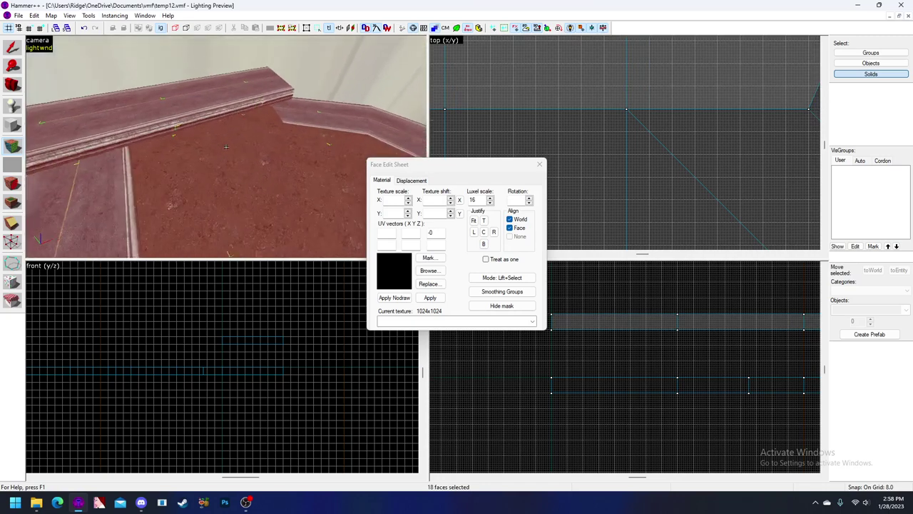
{"action": "key", "text": "w"}
{"action": "key", "text": "z"}
{"action": "left_click", "coordinate": [239, 178], "text": "ctrl"}
{"action": "left_click", "coordinate": [265, 184], "text": "ctrl"}
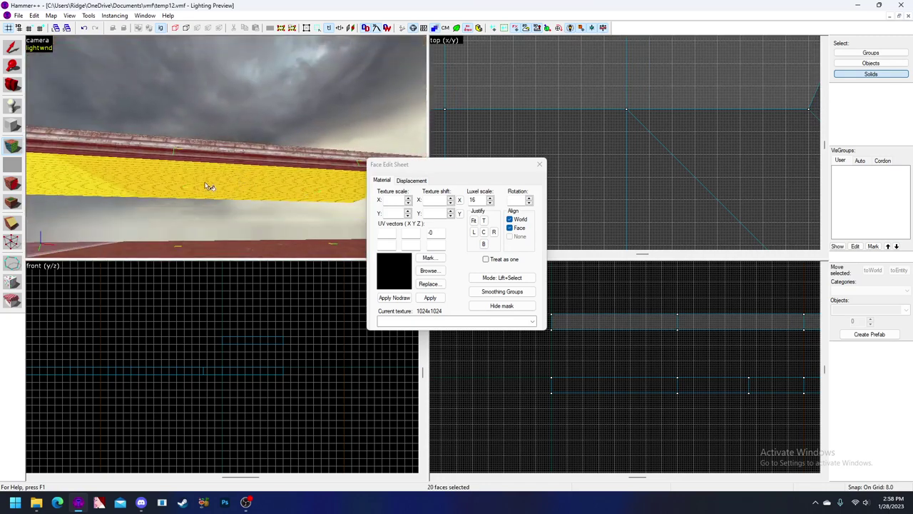
{"action": "left_click", "coordinate": [81, 191], "text": "ctrl"}
{"action": "key", "text": "w"}
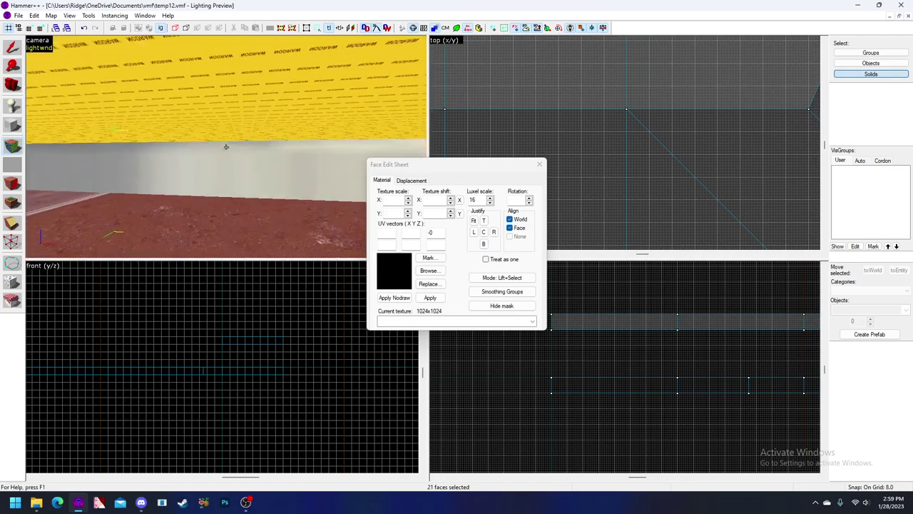
{"action": "key", "text": "z"}
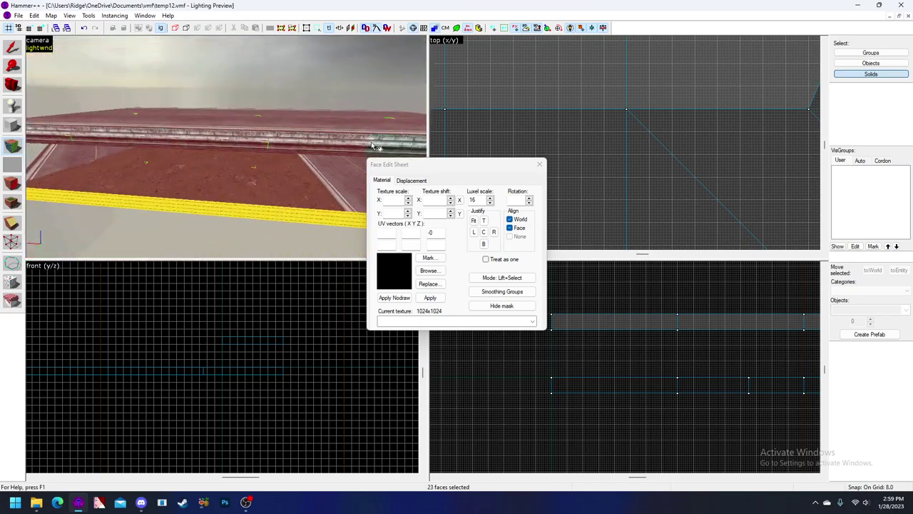
{"action": "key", "text": "z"}
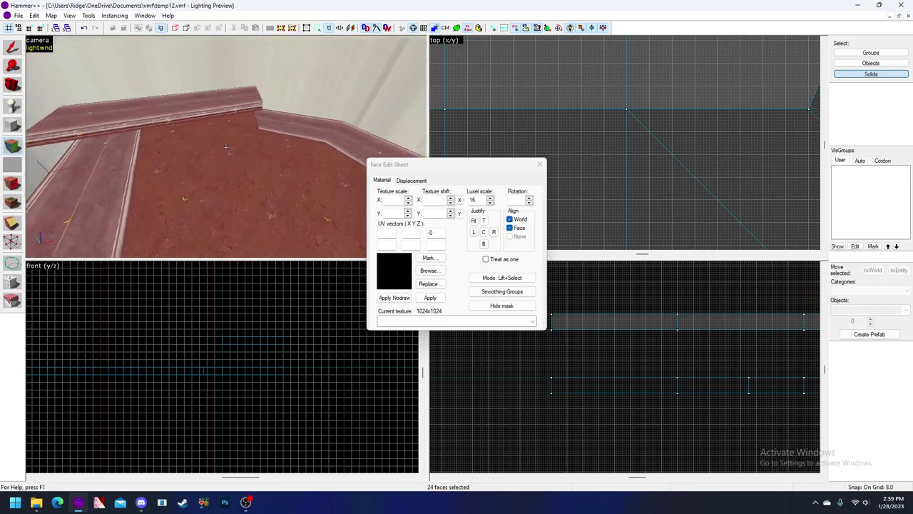
Create displacements with power 3 on all the selected faces
{"action": "key", "text": "z"}
{"action": "left_click", "coordinate": [409, 181]}
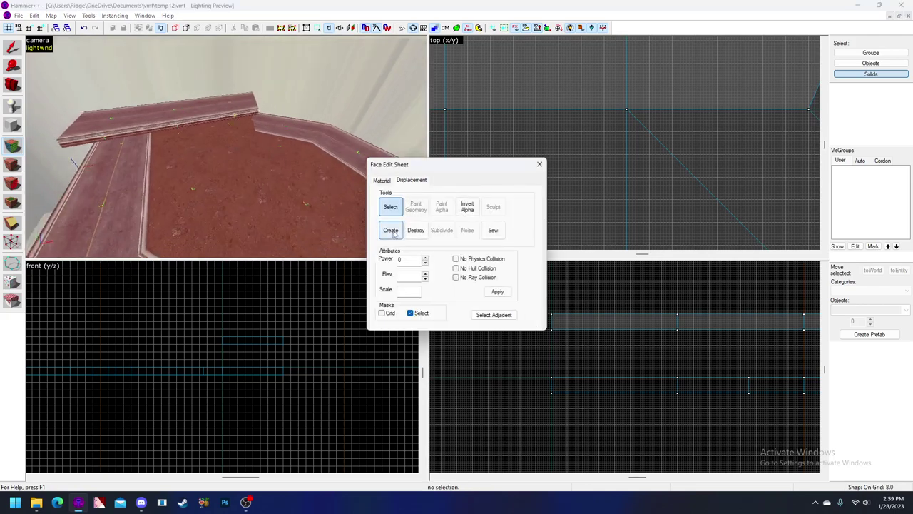
{"action": "left_click", "coordinate": [390, 230]}
{"action": "left_click", "coordinate": [448, 259]}
{"action": "key", "text": "z"}
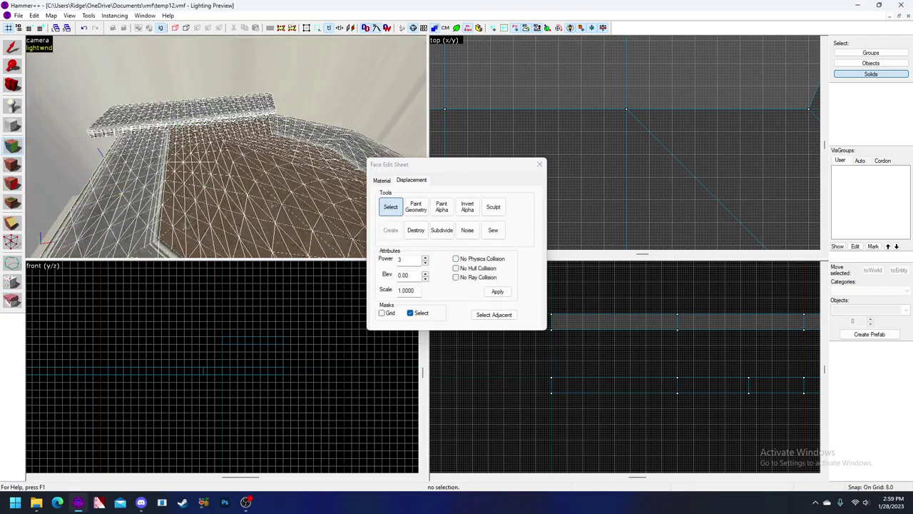
{"action": "key", "text": "z"}
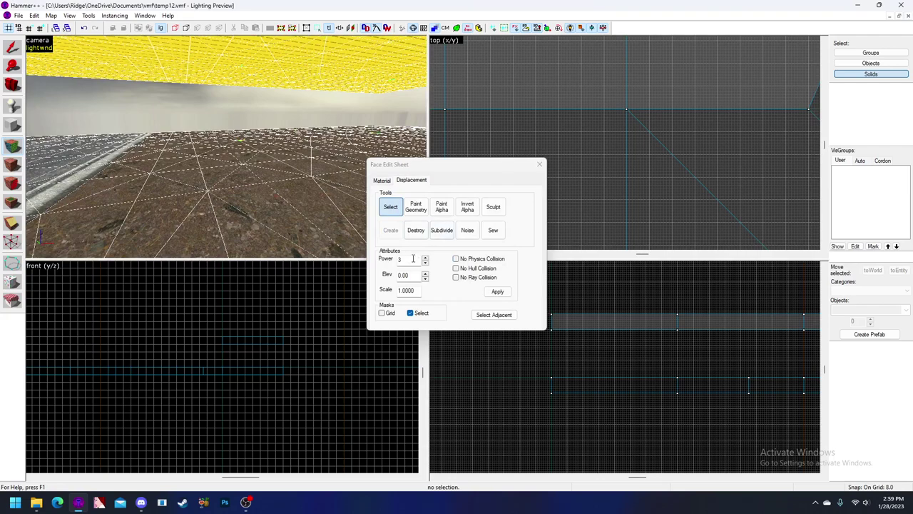
{"action": "key", "text": "z"}
{"action": "key", "text": "z"}
Find concrete/concreteceiling004a by filtering textures for concreteceil, apply it to the raised row's underside, and leave face editing
{"action": "left_click", "coordinate": [10, 152]}
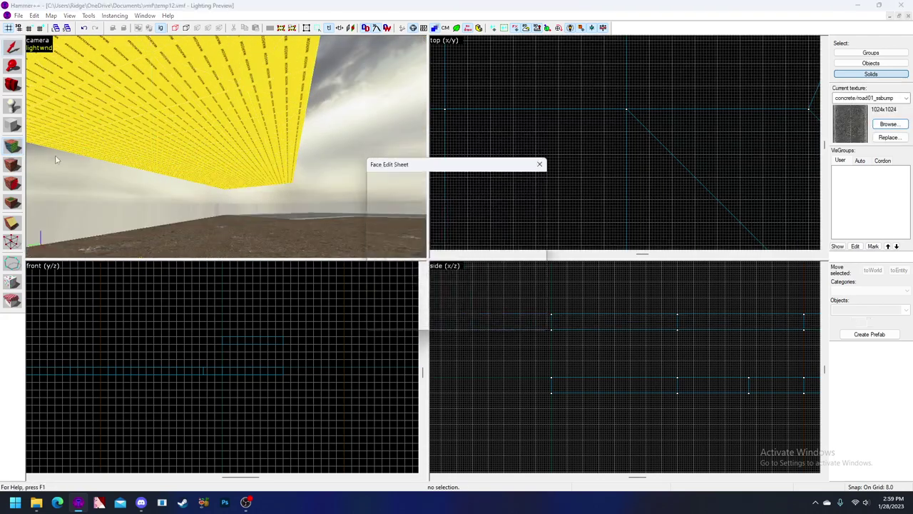
{"action": "left_click", "coordinate": [425, 271]}
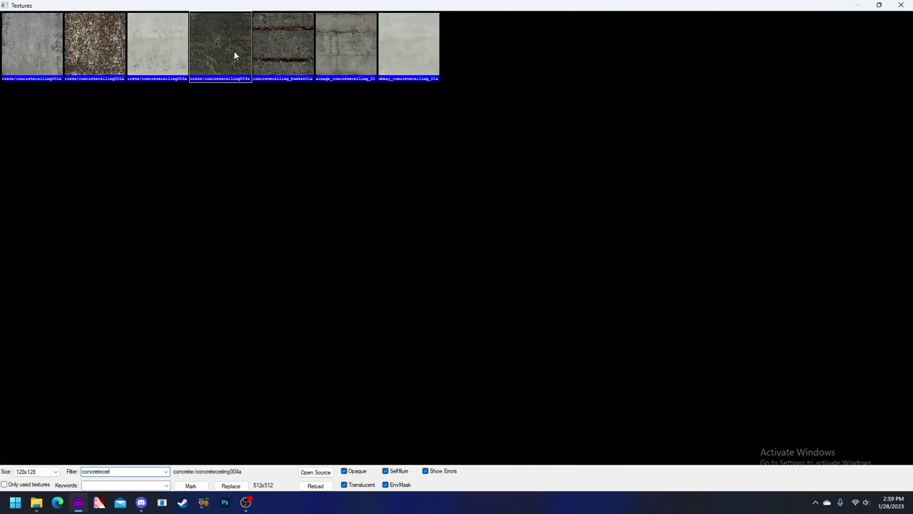
{"action": "double_click", "coordinate": [234, 51]}
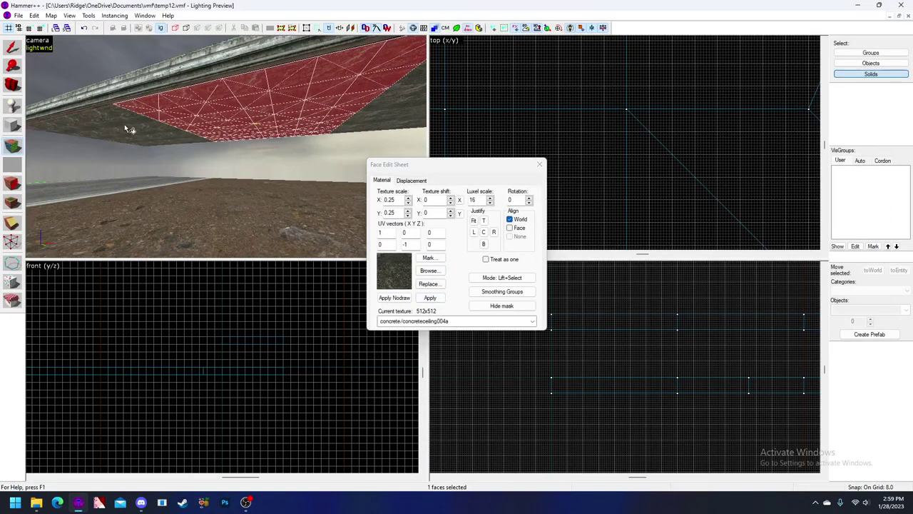
{"action": "key", "text": "z"}
{"action": "key", "text": "z"}
{"action": "left_click", "coordinate": [12, 47]}
Switch the selection mode to Groups and box-select the whole road structure in the top view
{"action": "key", "text": "z"}
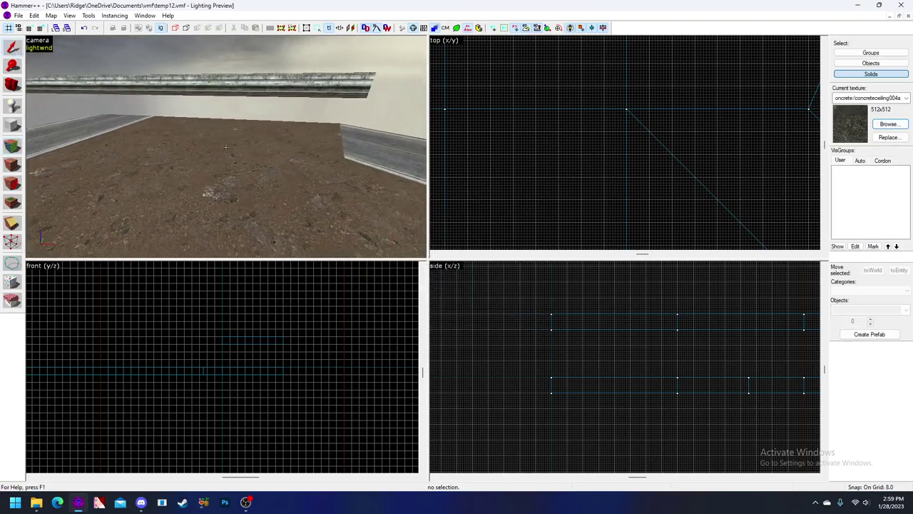
{"action": "key", "text": "s"}
{"action": "key", "text": "z"}
{"action": "key", "text": "z"}
{"action": "key", "text": "s"}
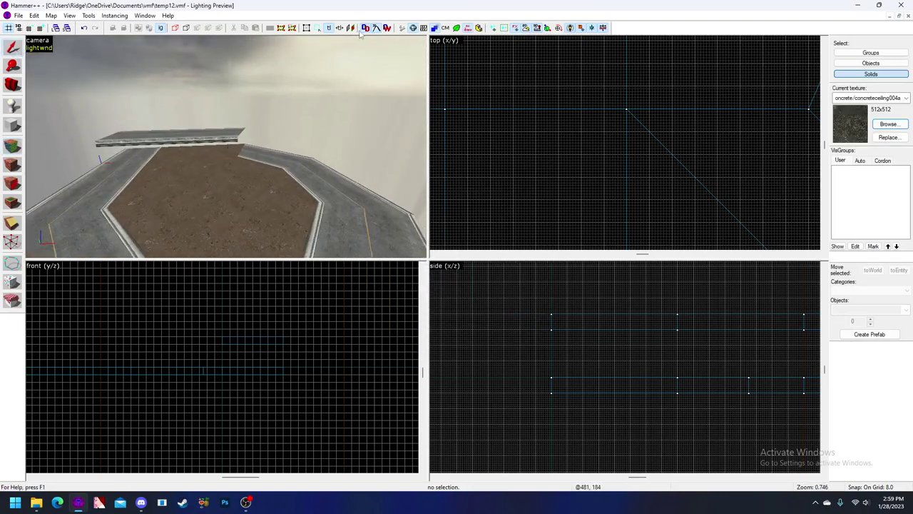
{"action": "key", "text": "z"}
{"action": "key", "text": "z"}
{"action": "scroll", "coordinate": [663, 135], "scroll_direction": "down", "scroll_amount": 13}
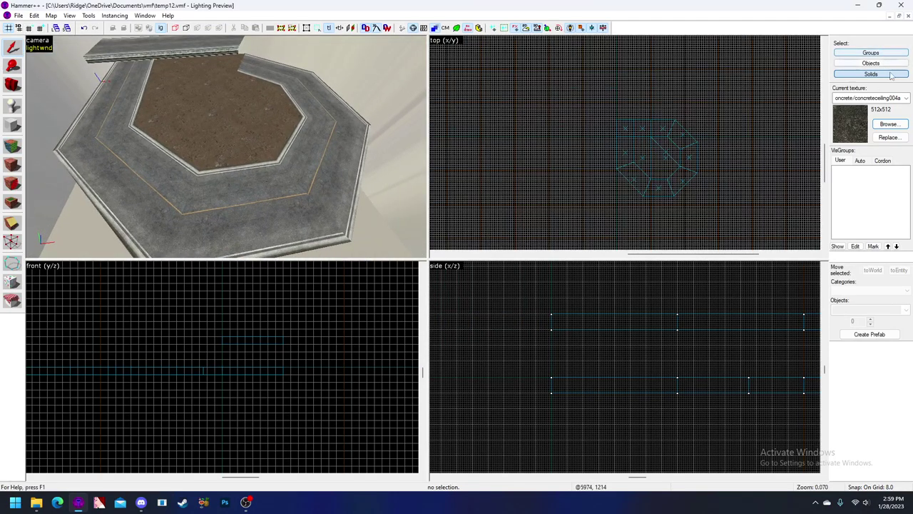
{"action": "left_click", "coordinate": [870, 53]}
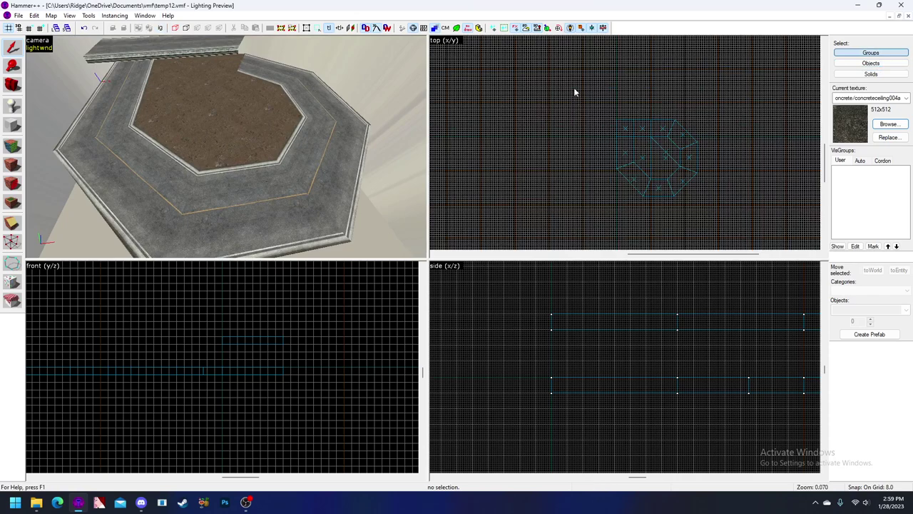
{"action": "left_click_drag", "start_coordinate": [574, 90], "coordinate": [737, 204]}
{"action": "key", "text": "Return"}
Remove the raised row's three blocks from the selection, keeping only the lower road loop and infill
{"action": "key", "text": "z"}
{"action": "key", "text": "w"}
{"action": "key", "text": "z"}
{"action": "left_click", "coordinate": [234, 139], "text": "ctrl"}
{"action": "left_click", "coordinate": [186, 143], "text": "ctrl"}
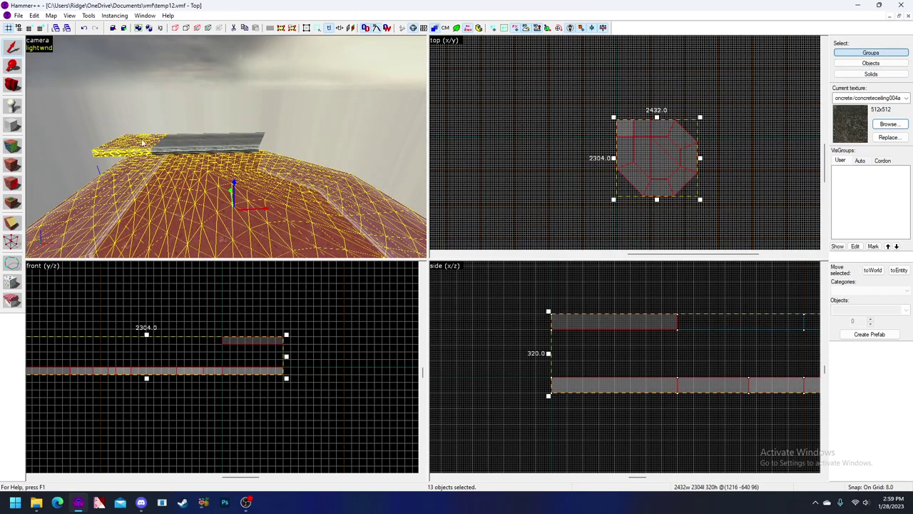
{"action": "left_click", "coordinate": [142, 143], "text": "ctrl"}
Group the selected lower road loop and dirt infill blocks, and clear the selection
{"action": "key", "text": "z"}
{"action": "key", "text": "s"}
{"action": "key", "text": "z"}
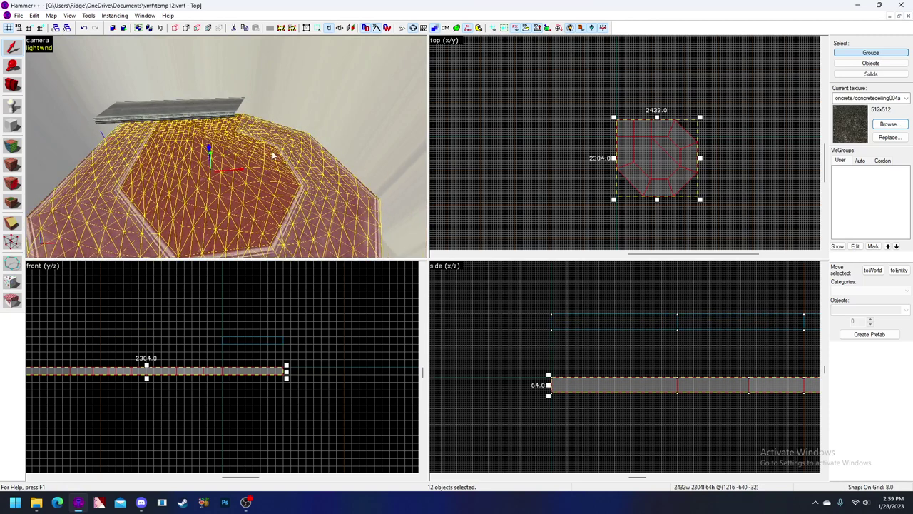
{"action": "left_click", "coordinate": [208, 147]}
{"action": "key", "text": "Escape"}
{"action": "left_click", "coordinate": [274, 167]}
{"action": "key", "text": "Escape"}
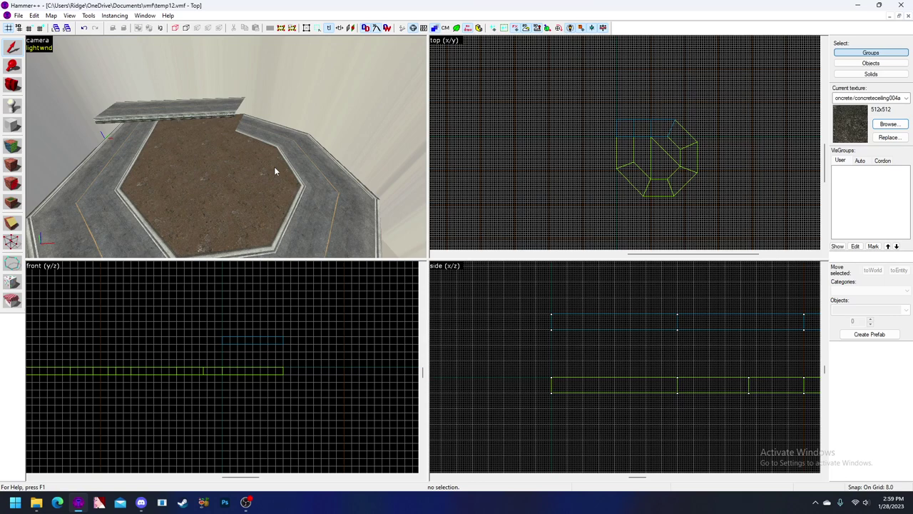
{"action": "key", "text": "ctrl+z"}
{"action": "key", "text": "Delete"}
{"action": "key", "text": "z"}
{"action": "key", "text": "d"}
{"action": "key", "text": "z"}
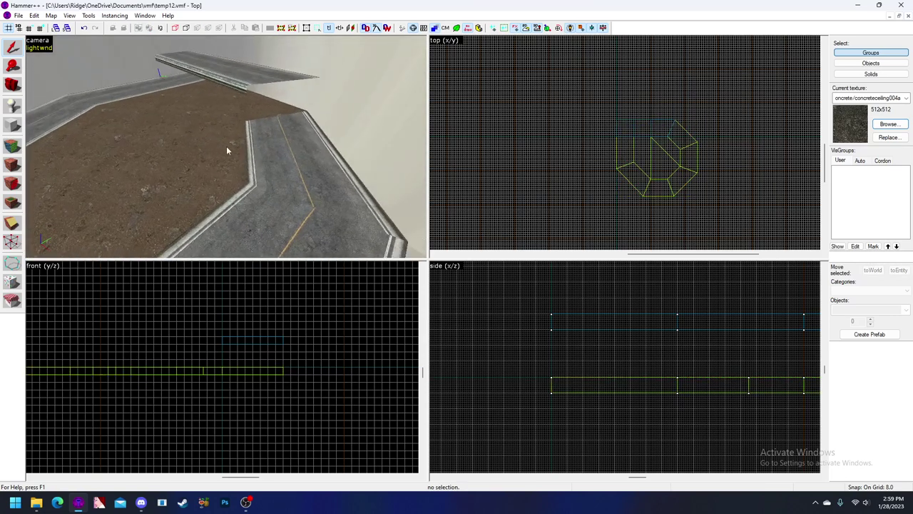
Check how the lower road group and the raised row's three blocks select separately
{"action": "left_click", "coordinate": [227, 147]}
{"action": "key", "text": "z"}
{"action": "key", "text": "w"}
{"action": "key", "text": "z"}
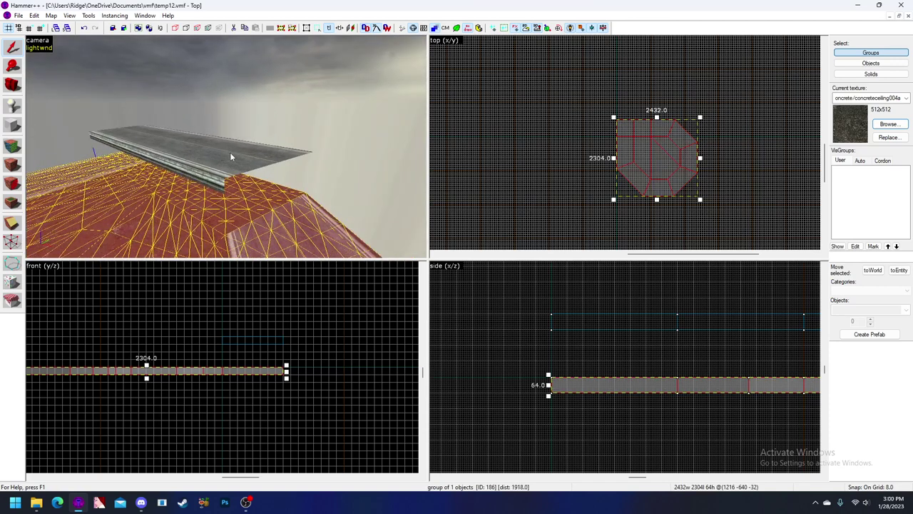
{"action": "left_click", "coordinate": [230, 155]}
{"action": "left_click", "coordinate": [148, 138], "text": "ctrl"}
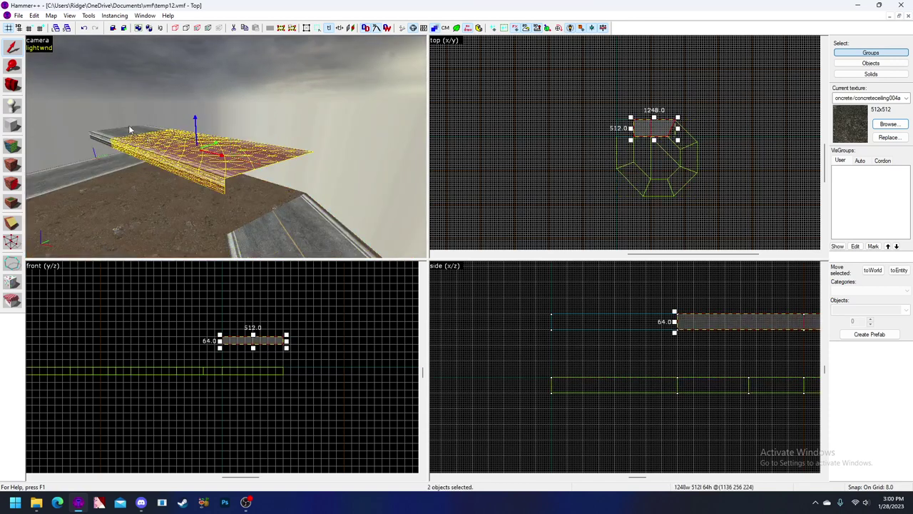
{"action": "left_click", "coordinate": [130, 127], "text": "ctrl"}
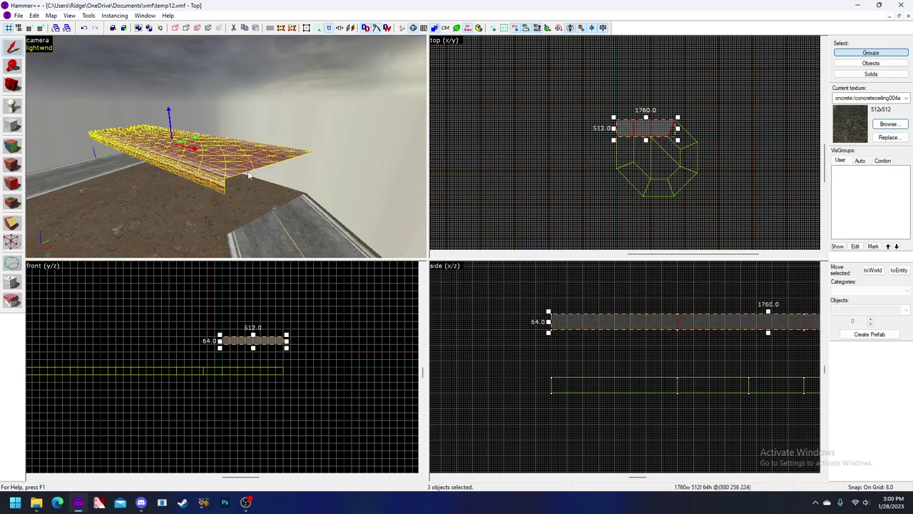
Select the lower road group and start the displacement Paint Geometry tool on its faces
{"action": "left_click", "coordinate": [222, 217]}
{"action": "key", "text": "z"}
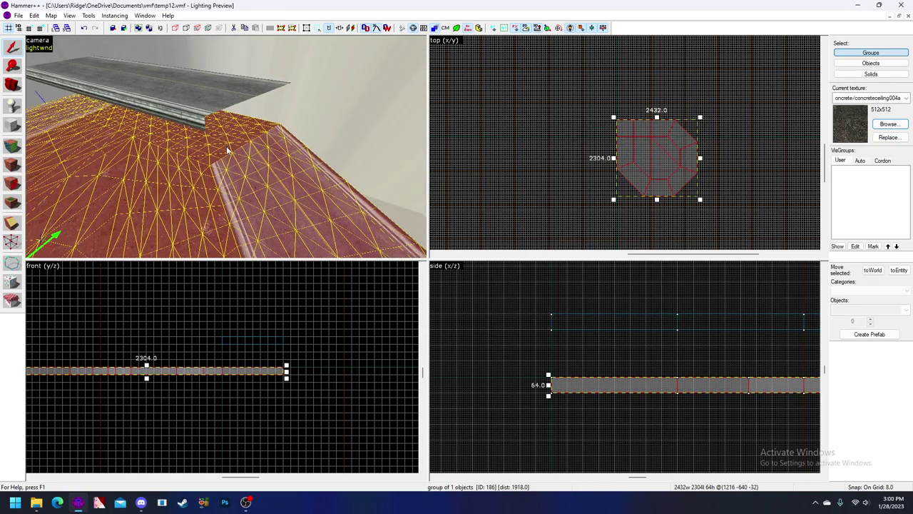
{"action": "key", "text": "z"}
{"action": "key", "text": "d"}
{"action": "key", "text": "z"}
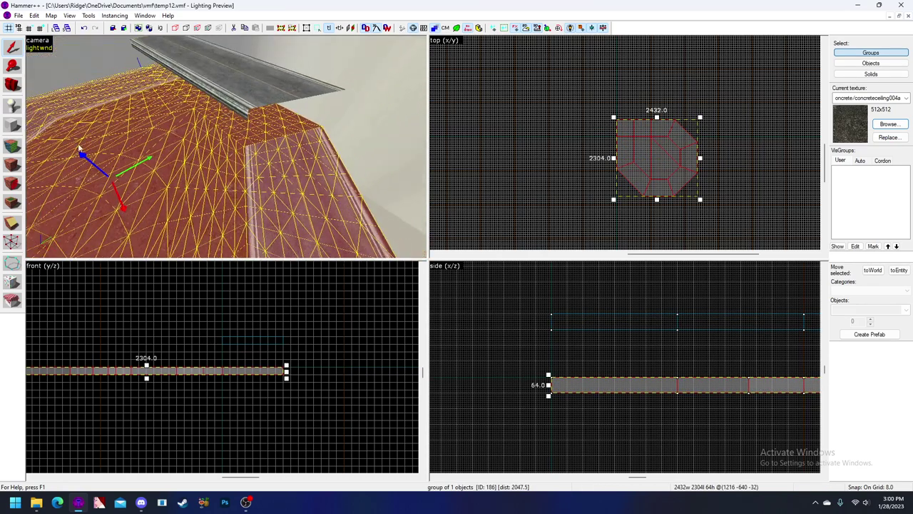
{"action": "left_click", "coordinate": [8, 146]}
{"action": "left_click", "coordinate": [412, 180]}
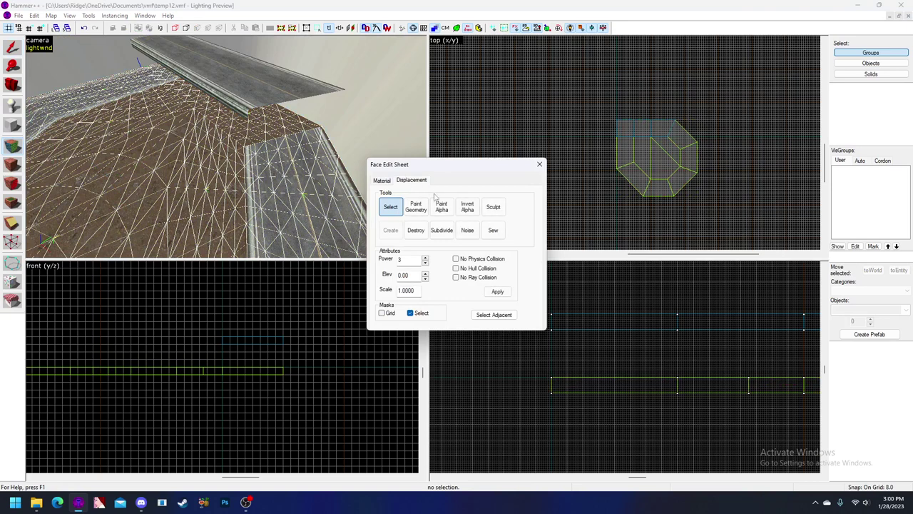
{"action": "left_click", "coordinate": [427, 208]}
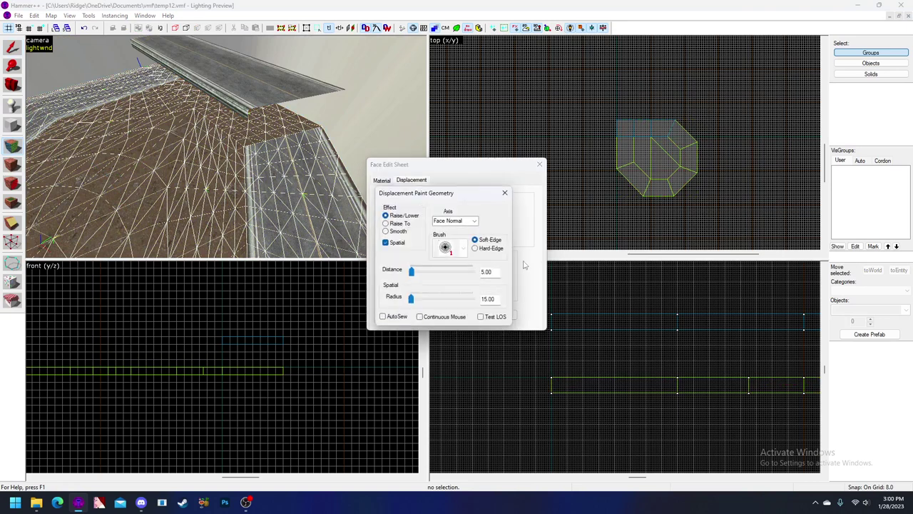
Set the geometry brush to a distance of 10 and a spatial radius of 1024
{"action": "left_click_drag", "start_coordinate": [497, 271], "coordinate": [477, 274]}
{"action": "type", "text": "10"}
{"action": "left_click_drag", "start_coordinate": [498, 301], "coordinate": [479, 299]}
{"action": "type", "text": "1024"}
{"action": "scroll", "coordinate": [167, 74], "scroll_direction": "down", "scroll_amount": 8}
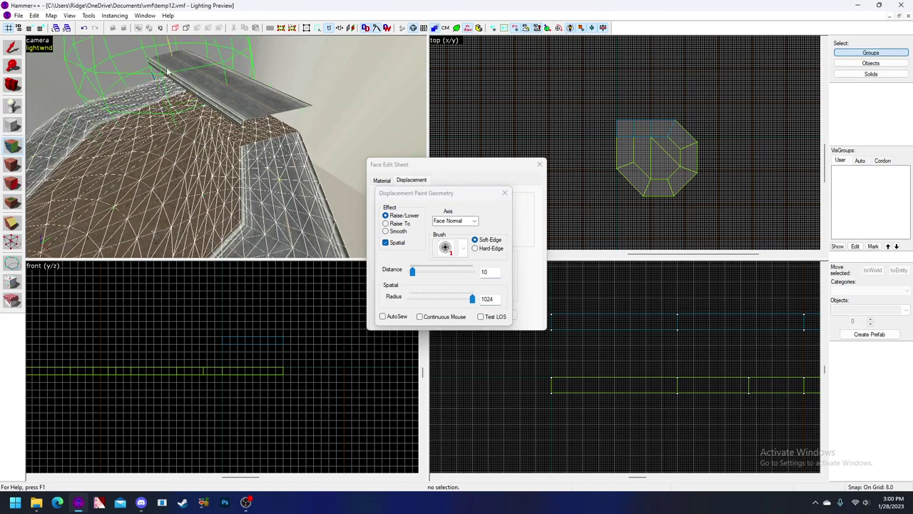
Try a brush radius of 2048 over the displacements and return it to 1024
{"action": "double_click", "coordinate": [479, 298]}
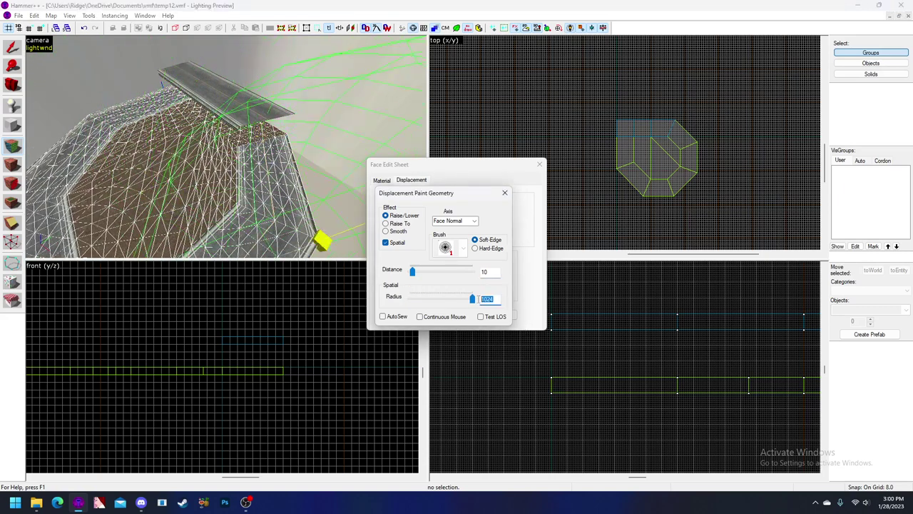
{"action": "type", "text": "2048"}
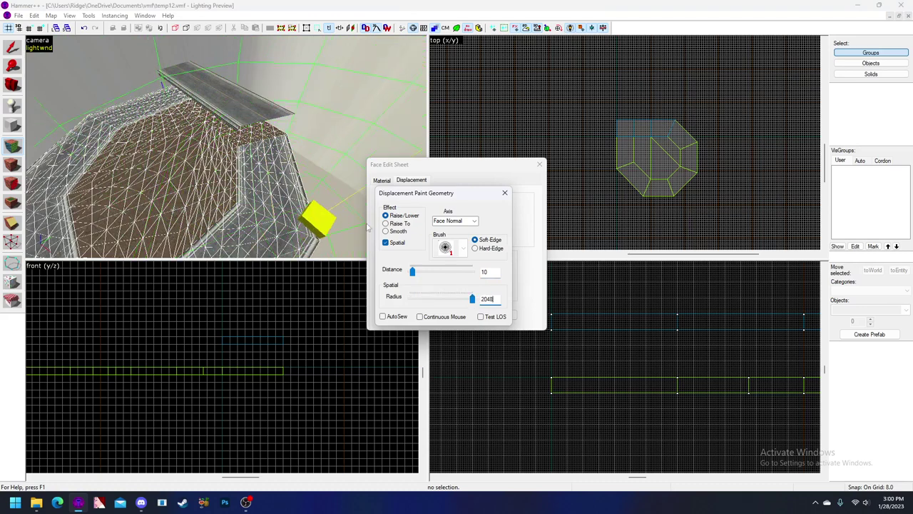
{"action": "left_click", "coordinate": [471, 299]}
{"action": "type", "text": "1024"}
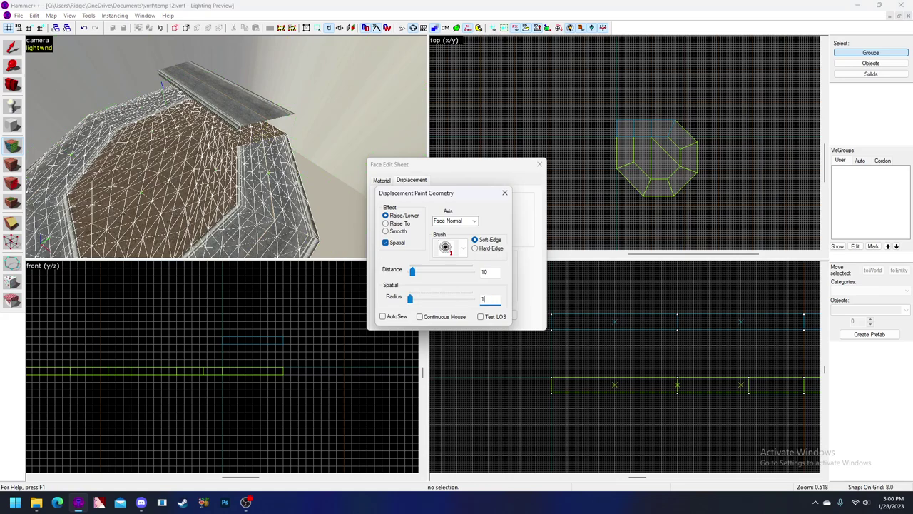